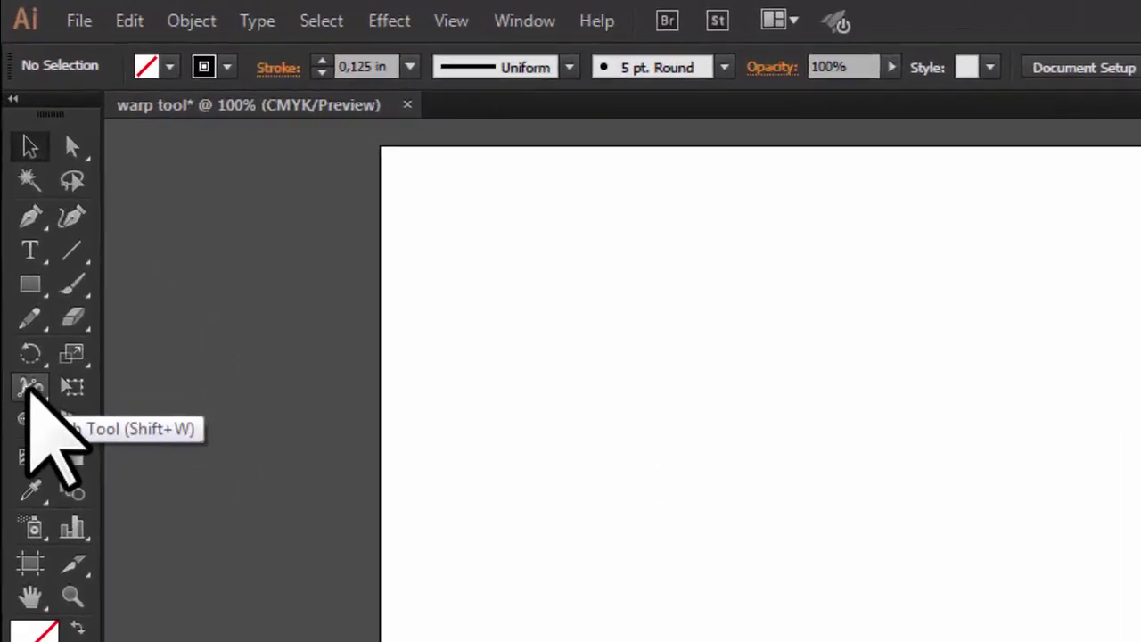
Pick the Twirl Tool from the Width Tool flyout in the toolbar.
click(36, 454)
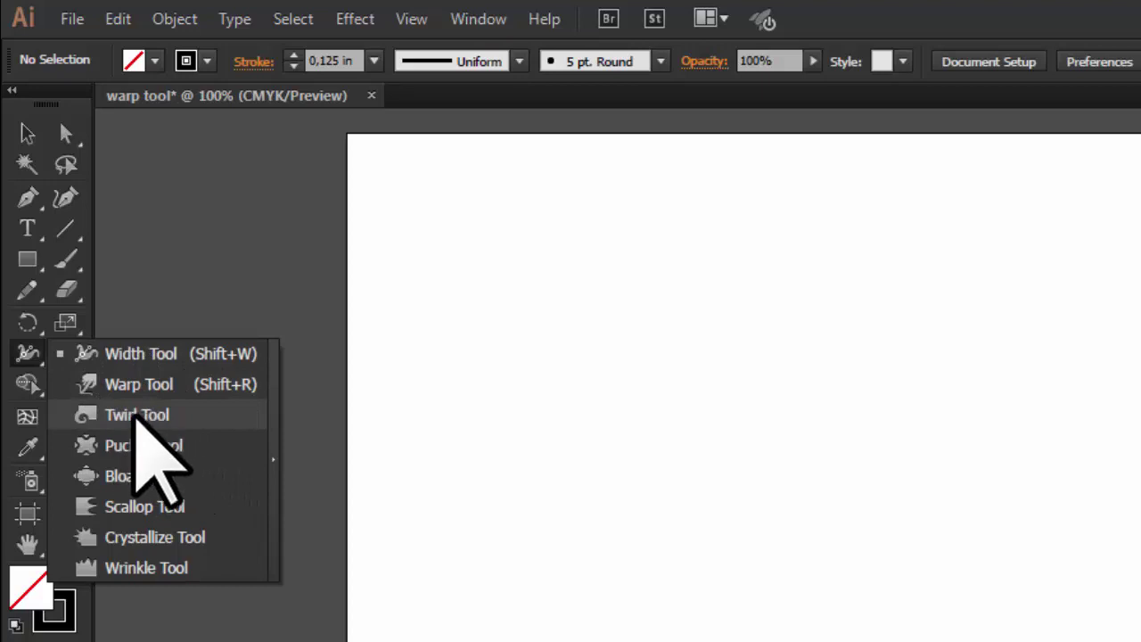
click(135, 414)
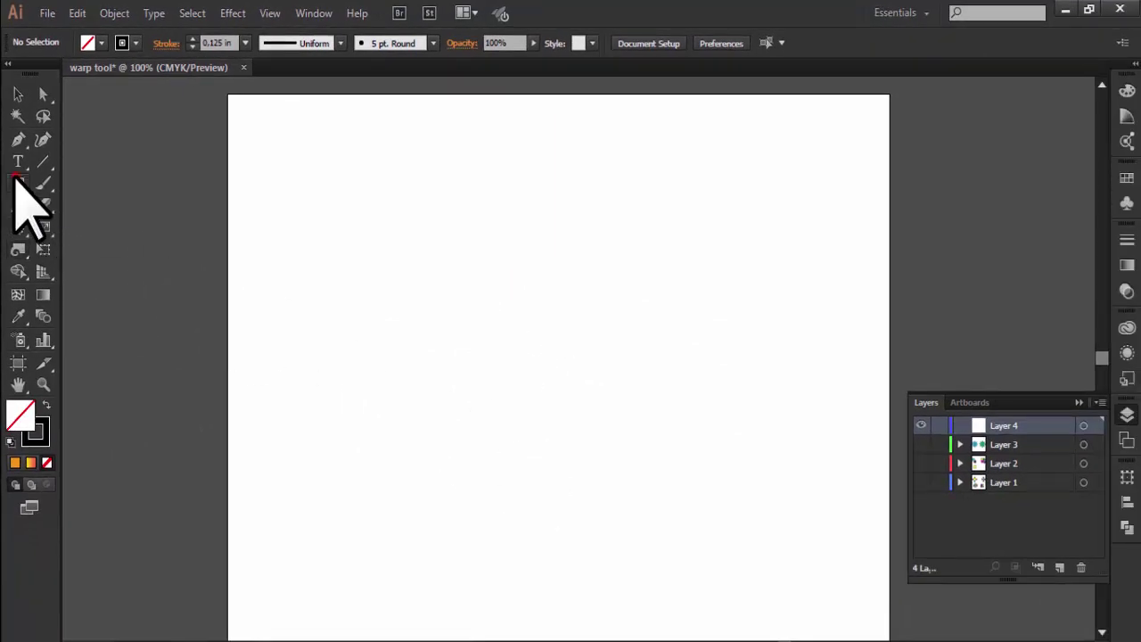
Draw a thick black-outlined rectangle near the top of the artboard and deselect it.
drag(354, 245, 735, 337)
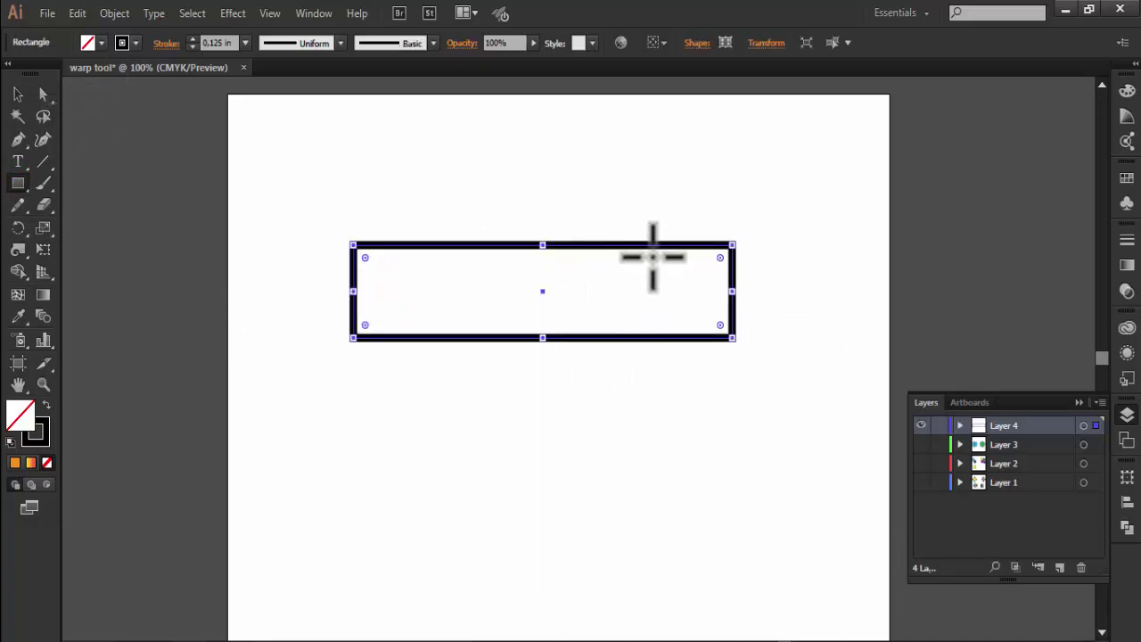
key(v)
key(ctrl+shift+a)
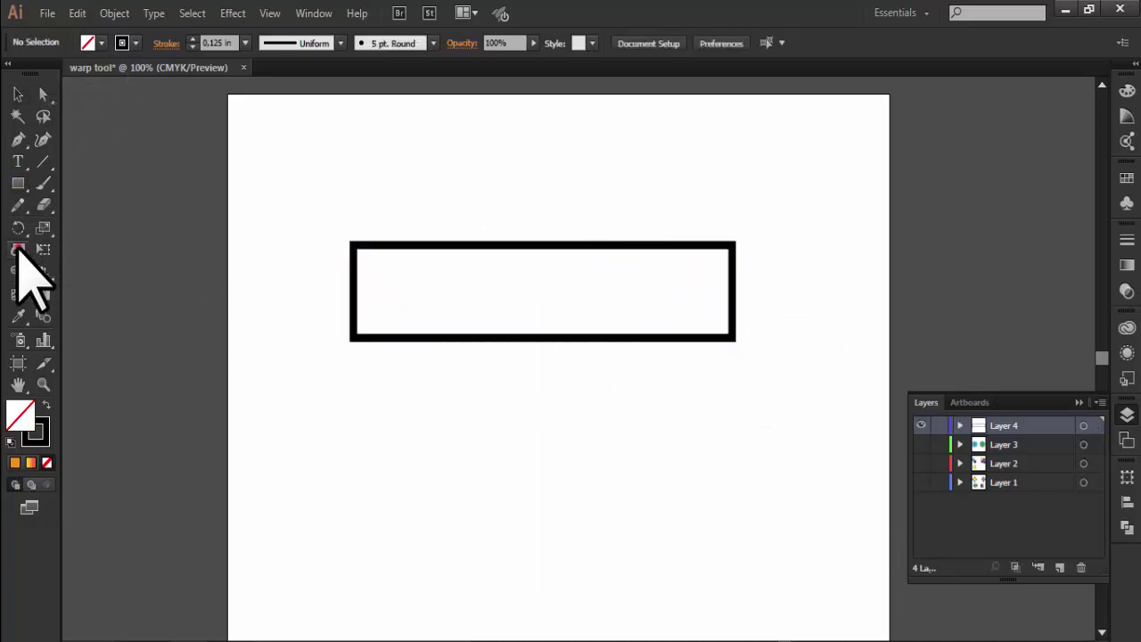
Twirl spirals into the rectangle's top and bottom edges and three corners, then select the frame.
click(18, 250)
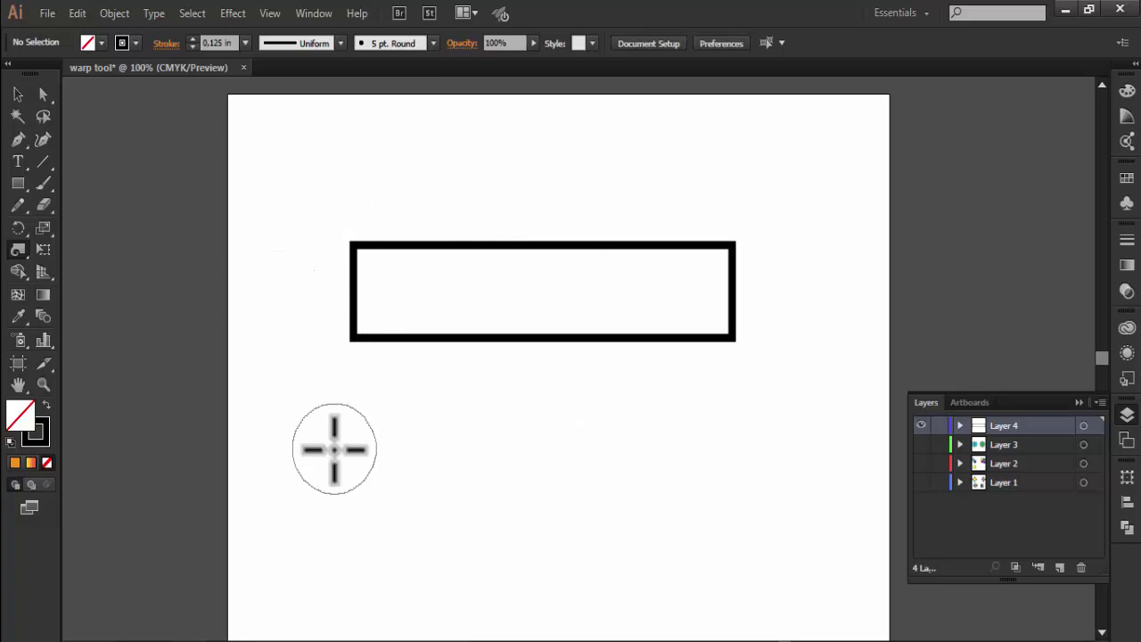
click(430, 245)
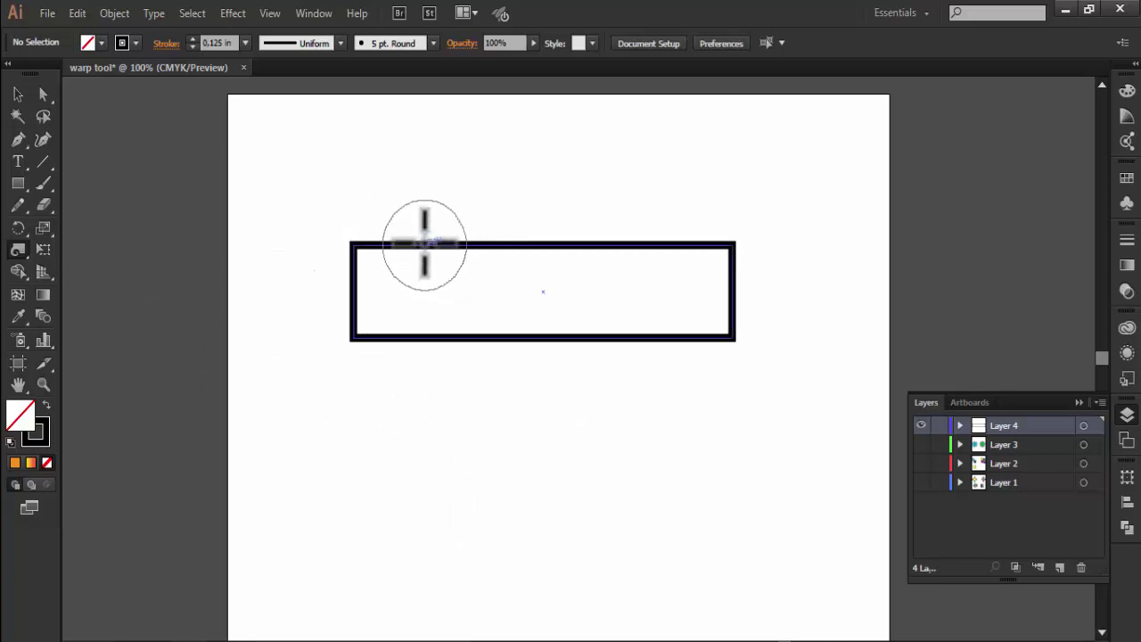
mouse_move(425, 245)
mouse_down()
mouse_move(428, 233)
mouse_move(563, 243)
mouse_move(632, 208)
mouse_up()
drag(580, 249, 523, 247)
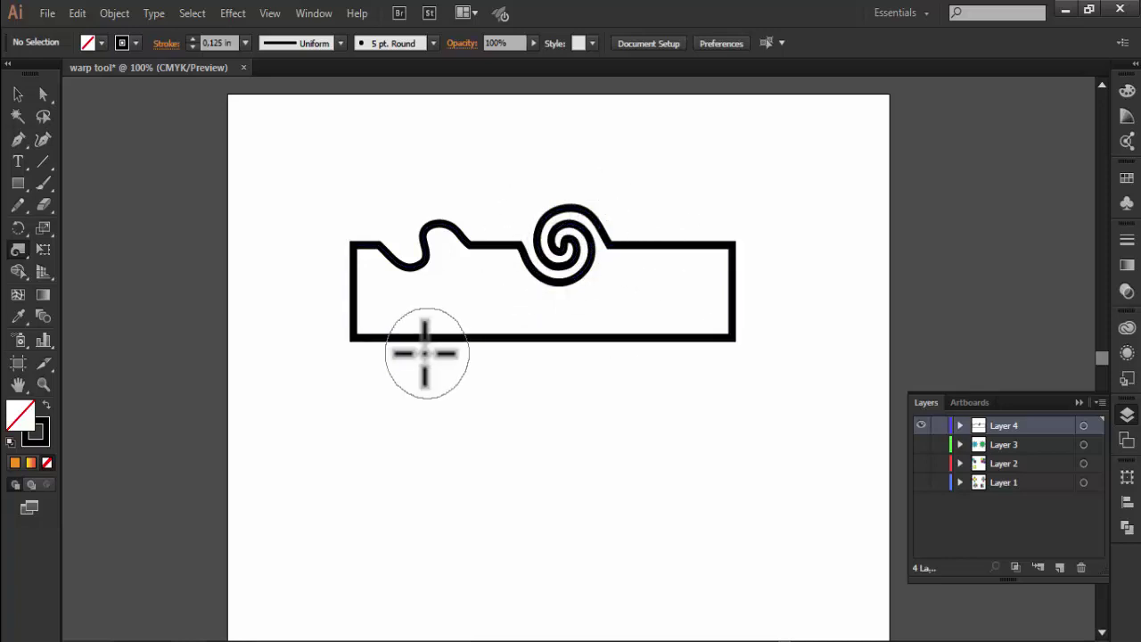
drag(414, 339, 543, 334)
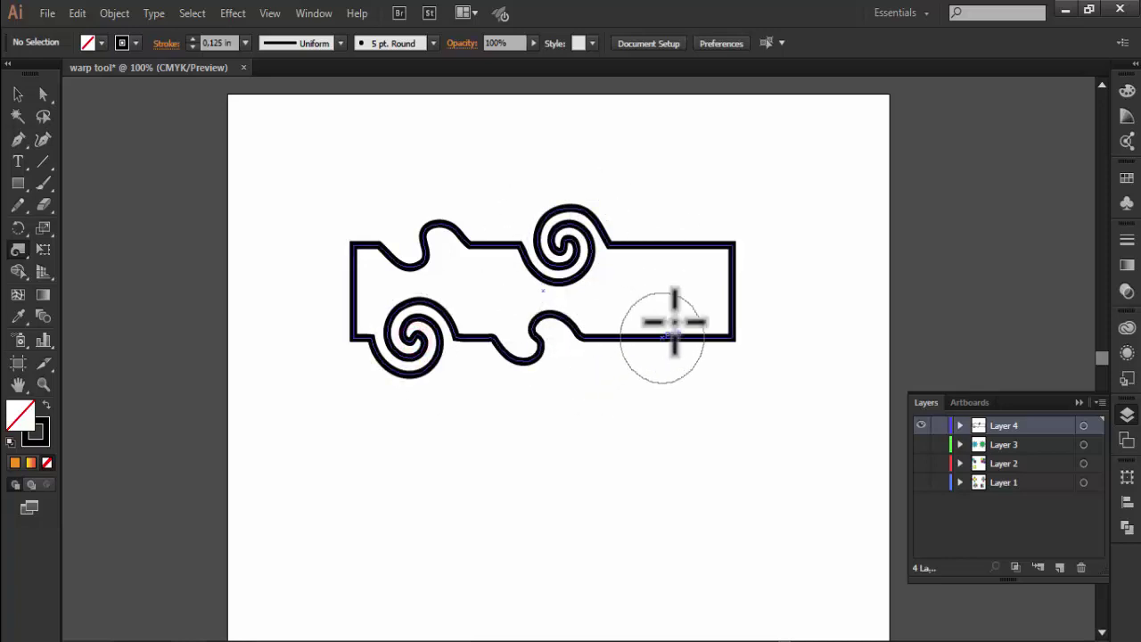
drag(739, 234, 734, 241)
drag(730, 332, 754, 349)
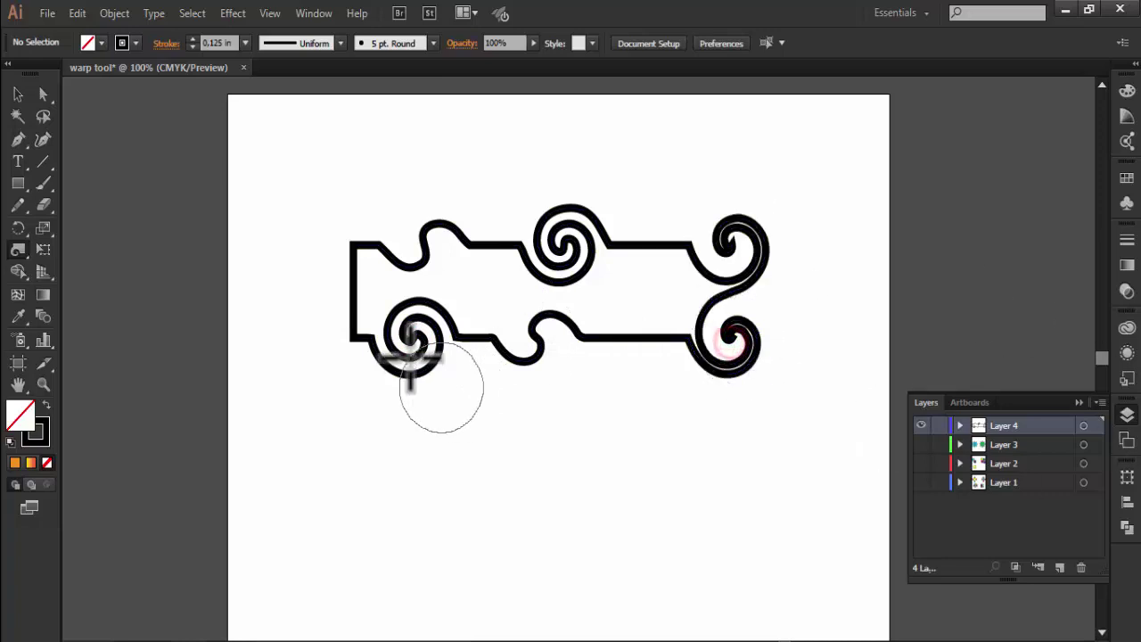
drag(370, 256, 350, 244)
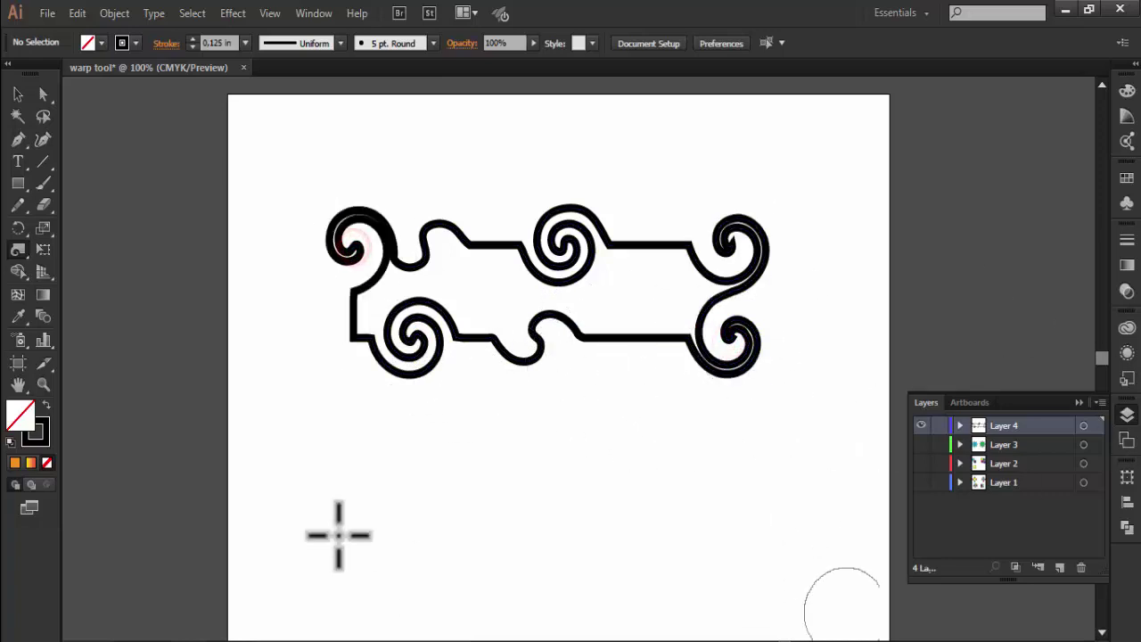
key(v)
drag(305, 158, 779, 431)
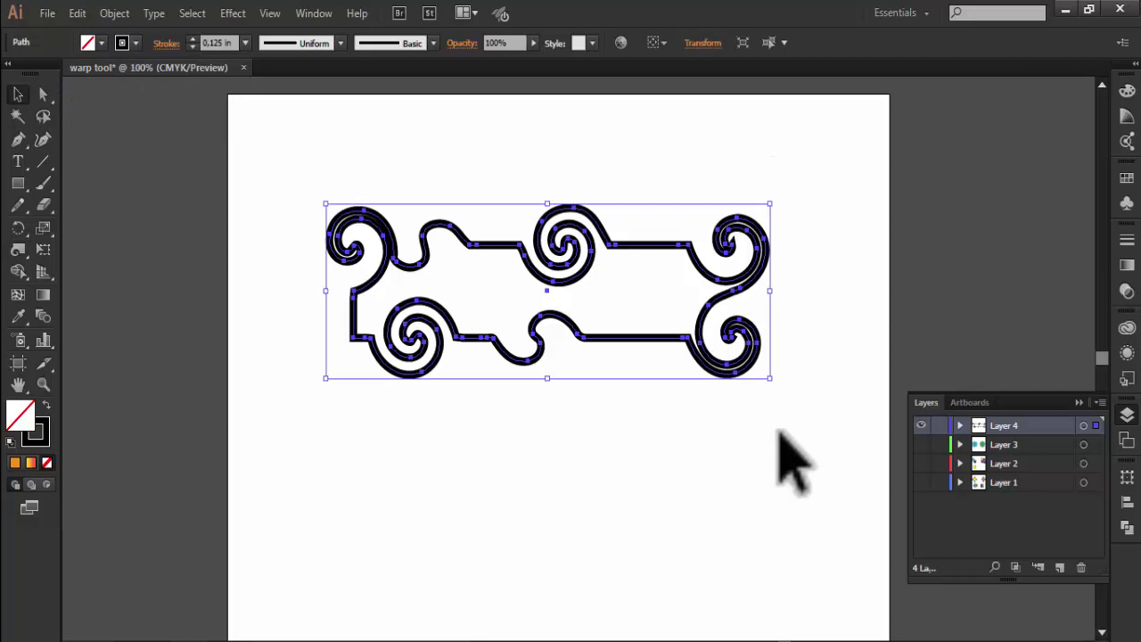
Delete the black frame, set green fill with no stroke, and draw a large rectangle.
key(Delete)
click(102, 42)
click(82, 73)
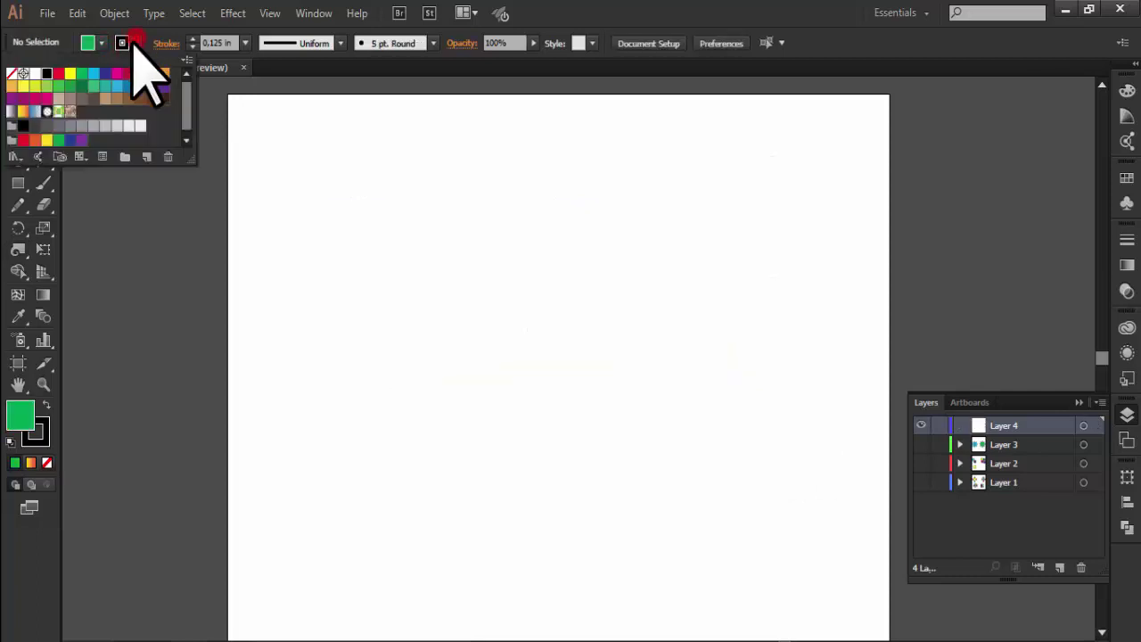
click(345, 232)
click(17, 183)
mouse_move(346, 198)
mouse_down()
mouse_move(555, 301)
mouse_move(759, 326)
mouse_move(754, 432)
mouse_up()
Twirl all four corners and the top and bottom edge midpoints of the green rectangle.
key(shift+r)
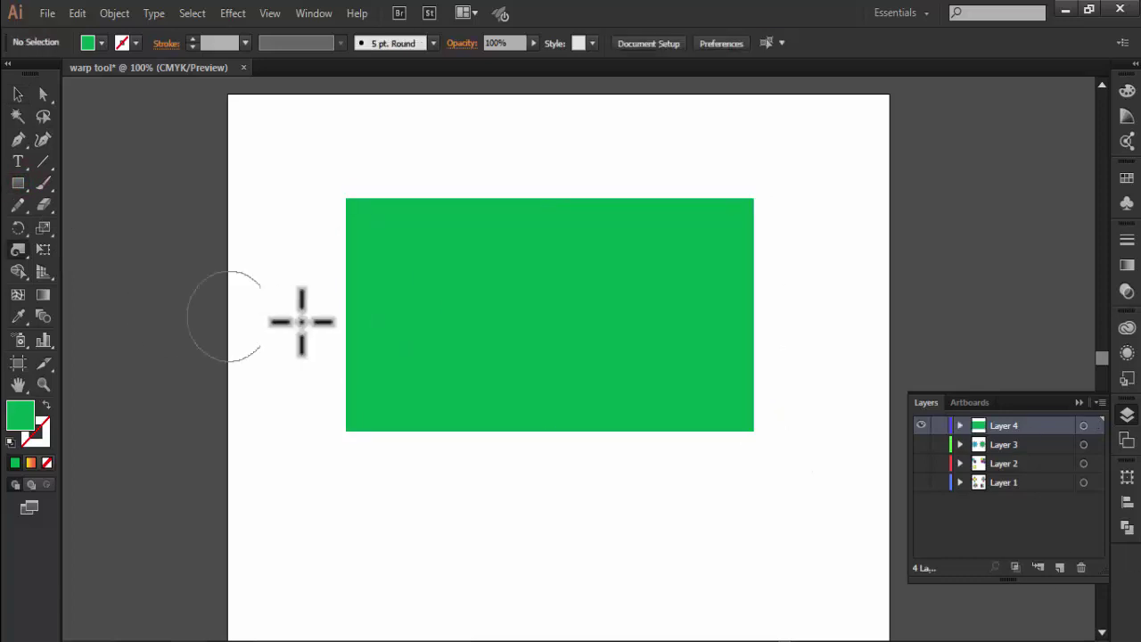
click(754, 203)
key(ctrl+z)
drag(754, 205, 767, 177)
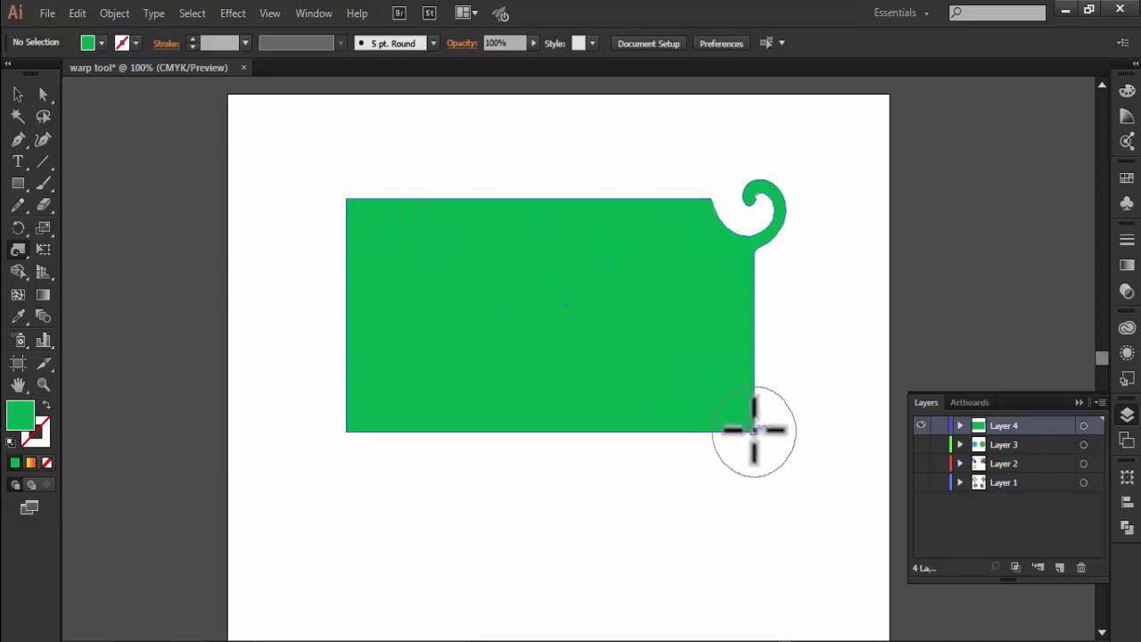
drag(756, 433, 739, 420)
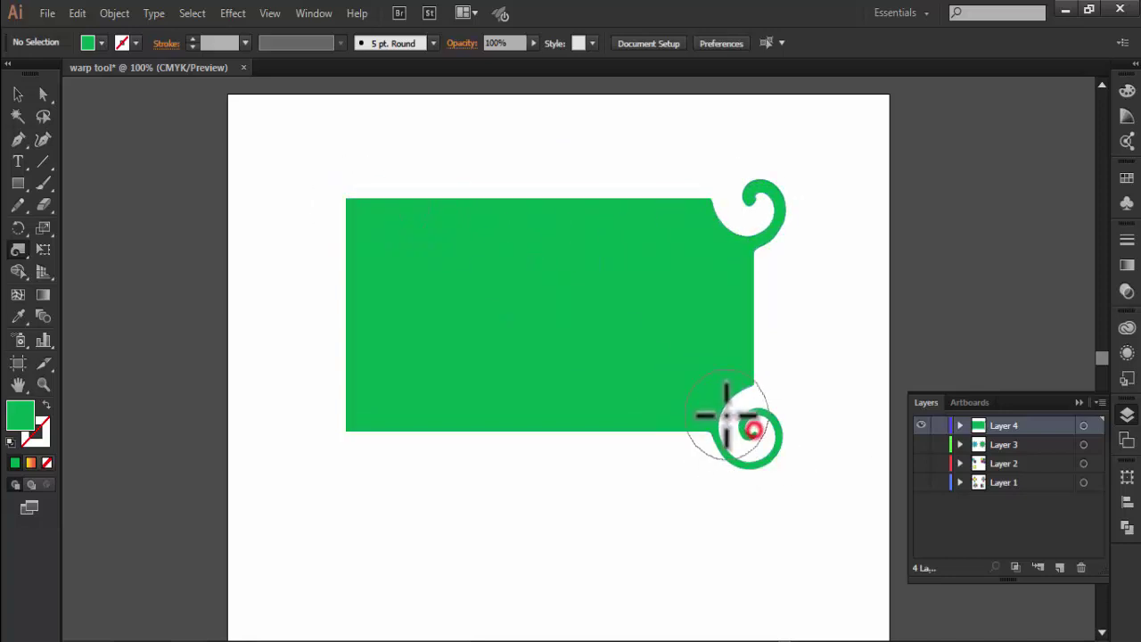
click(346, 432)
click(348, 198)
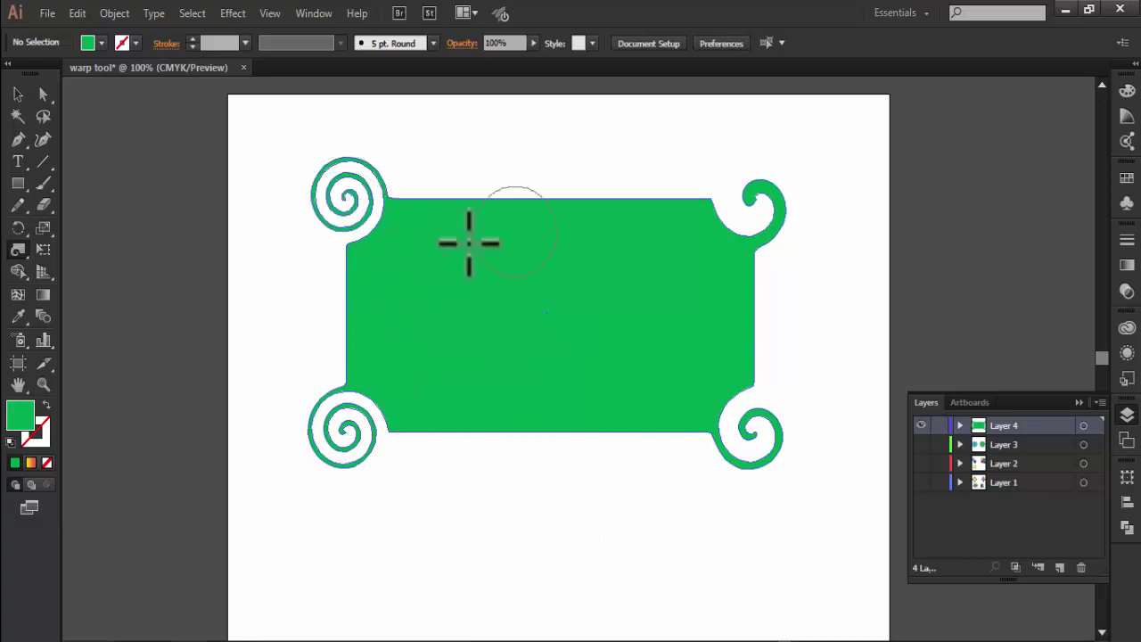
click(546, 197)
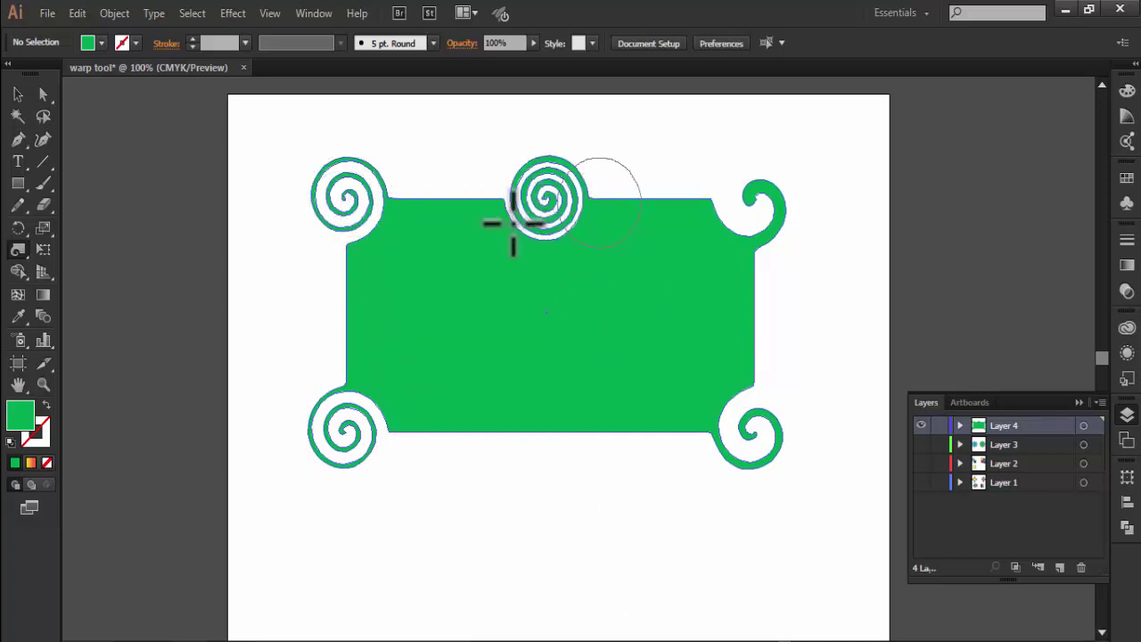
click(546, 431)
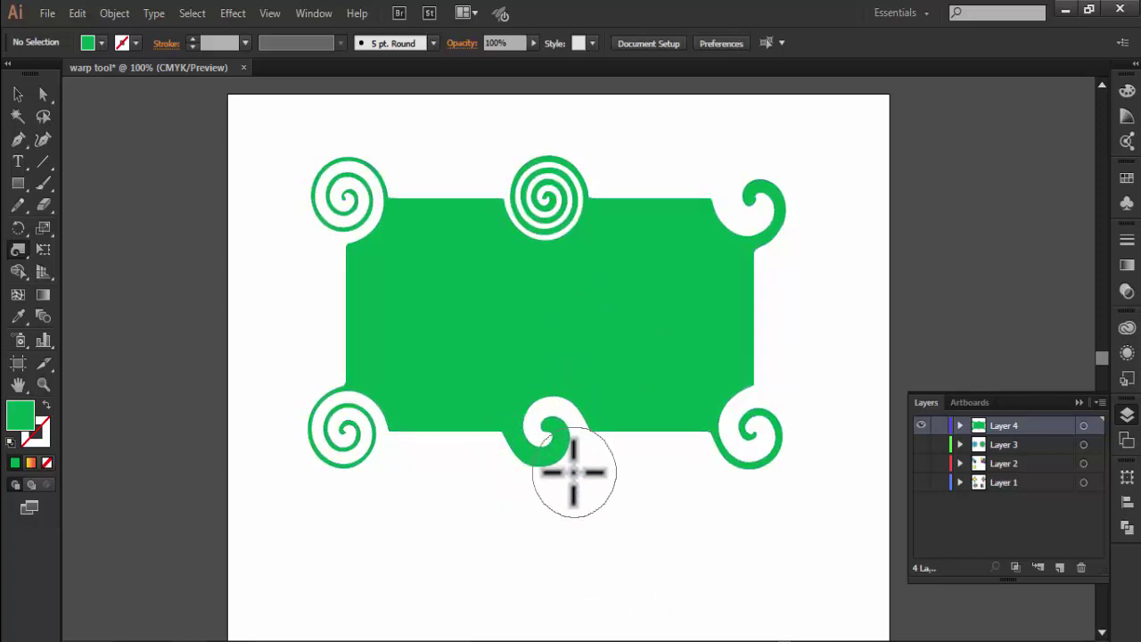
Select the whole green swirly shape and delete it.
click(18, 94)
drag(280, 157, 807, 497)
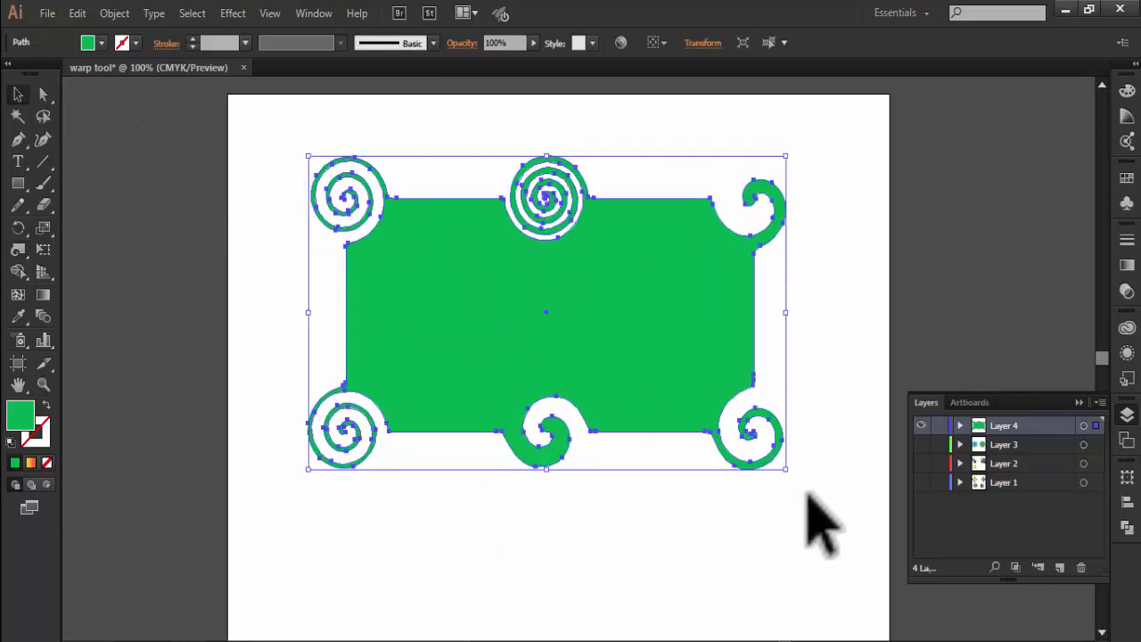
key(Delete)
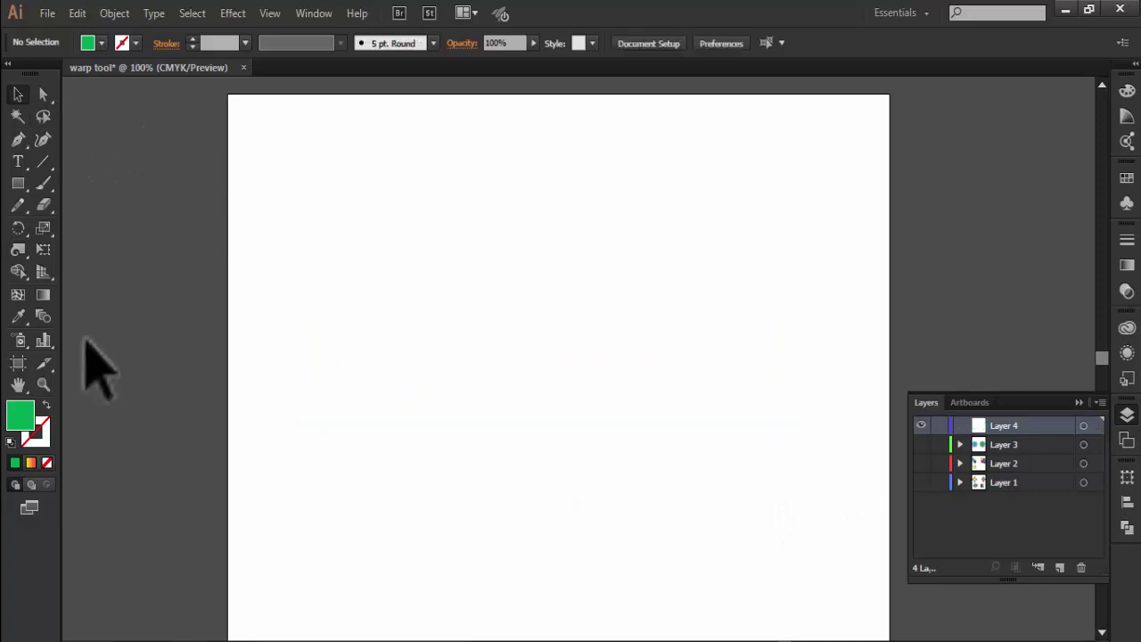
Draw a small green square near the artboard centre and resize the twirl brush's width and height.
click(18, 183)
drag(526, 346, 571, 395)
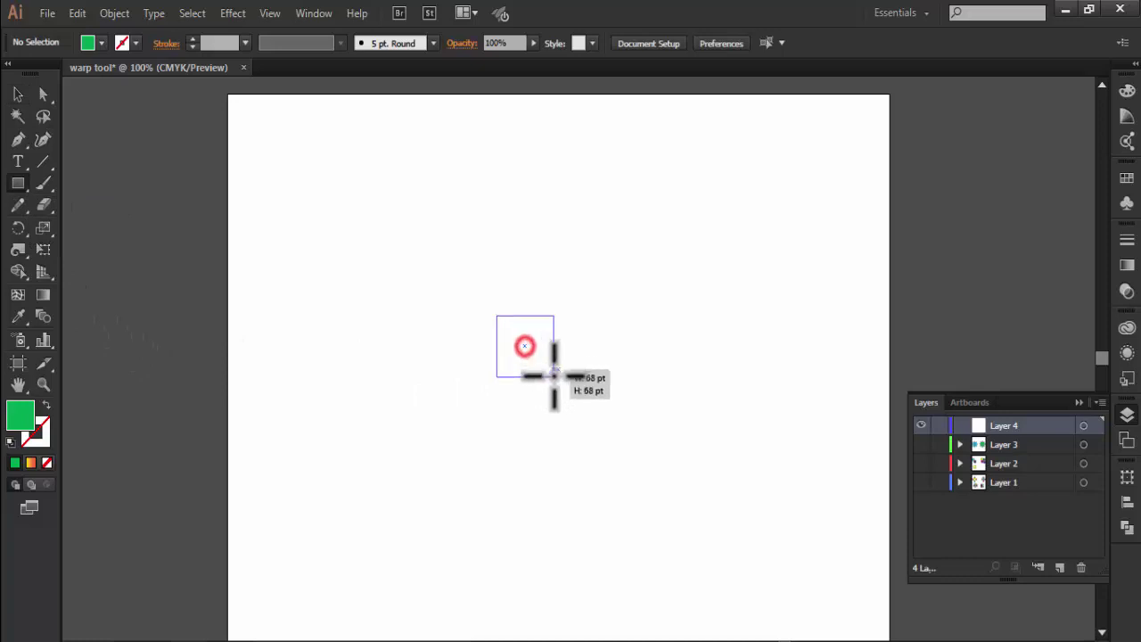
click(18, 250)
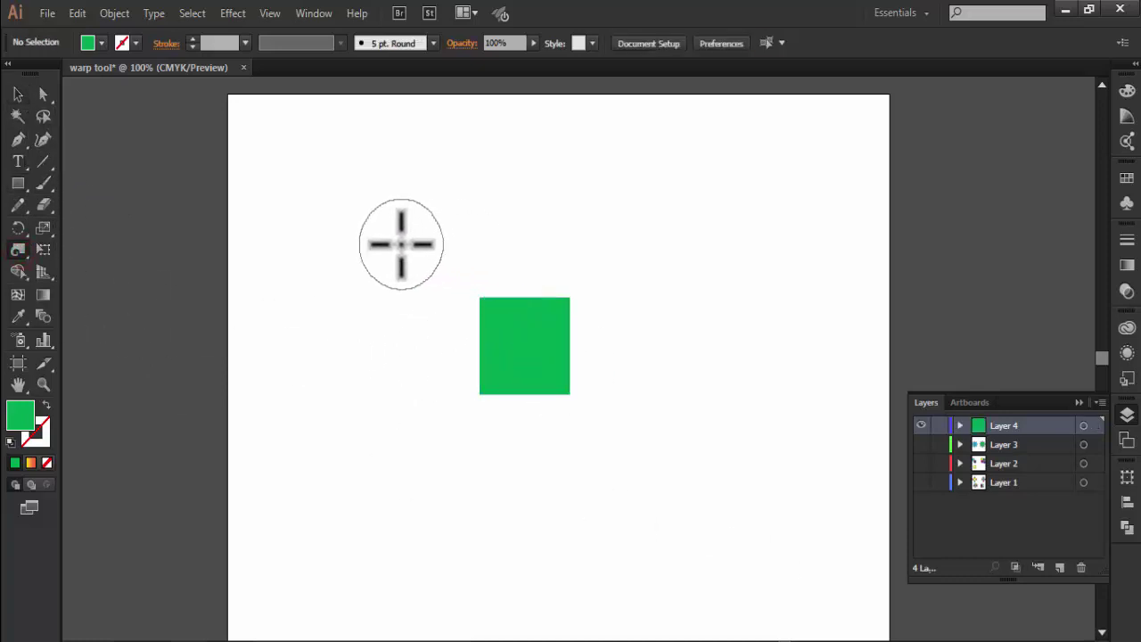
mouse_move(401, 244)
mouse_down()
mouse_move(451, 206)
mouse_move(397, 244)
mouse_move(390, 268)
mouse_up()
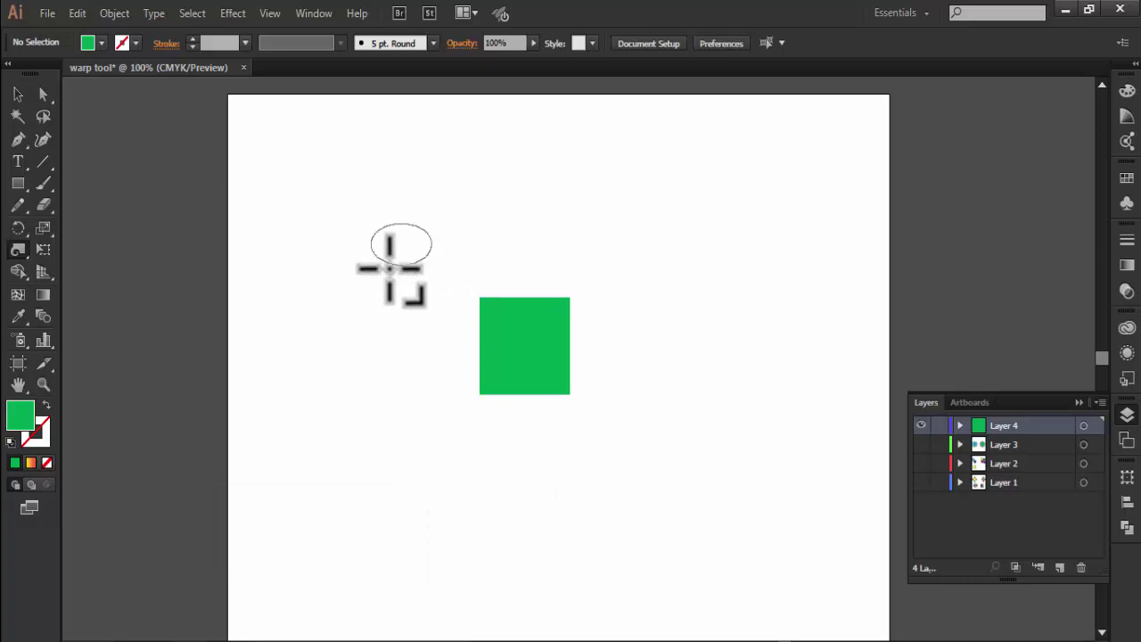
drag(390, 268, 434, 268)
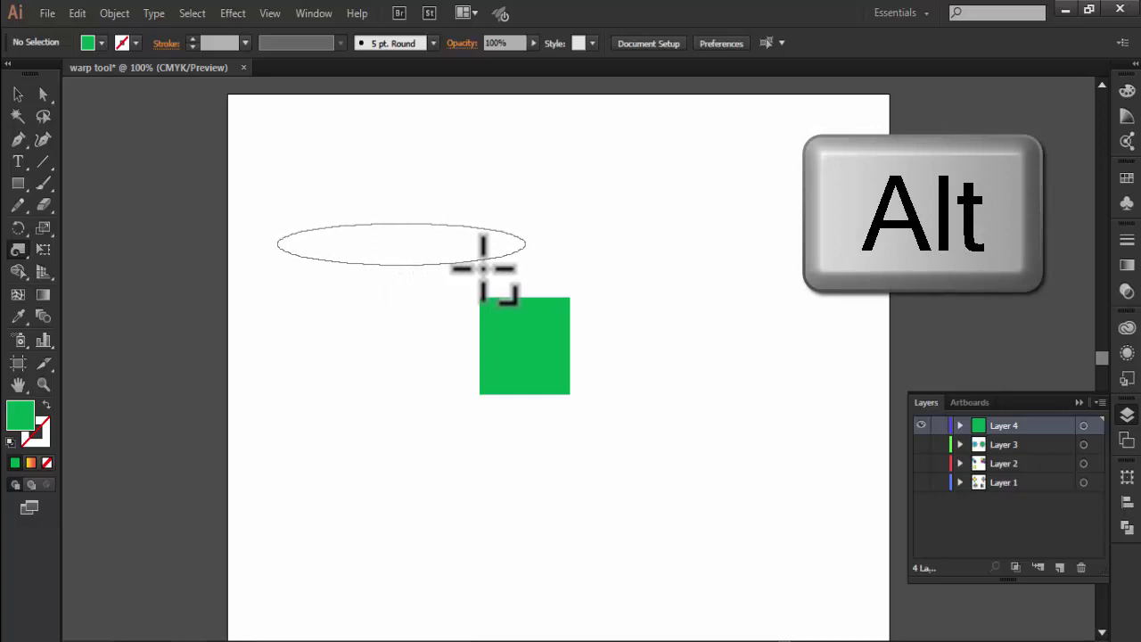
mouse_move(482, 267)
mouse_down()
mouse_move(458, 178)
mouse_move(387, 119)
mouse_move(395, 318)
mouse_move(400, 187)
mouse_move(397, 279)
mouse_move(453, 247)
mouse_move(555, 247)
mouse_move(406, 249)
mouse_move(338, 311)
mouse_up()
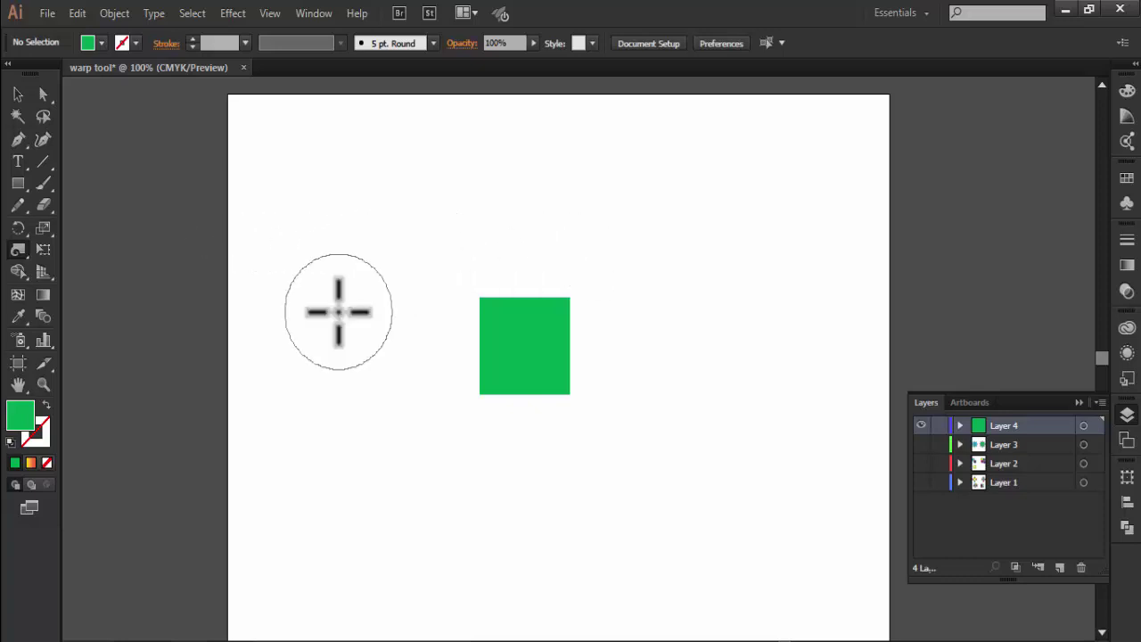
Open Twirl Tool Options and browse the width, height, angle and intensity presets without changing them.
double_click(18, 250)
drag(829, 89, 742, 77)
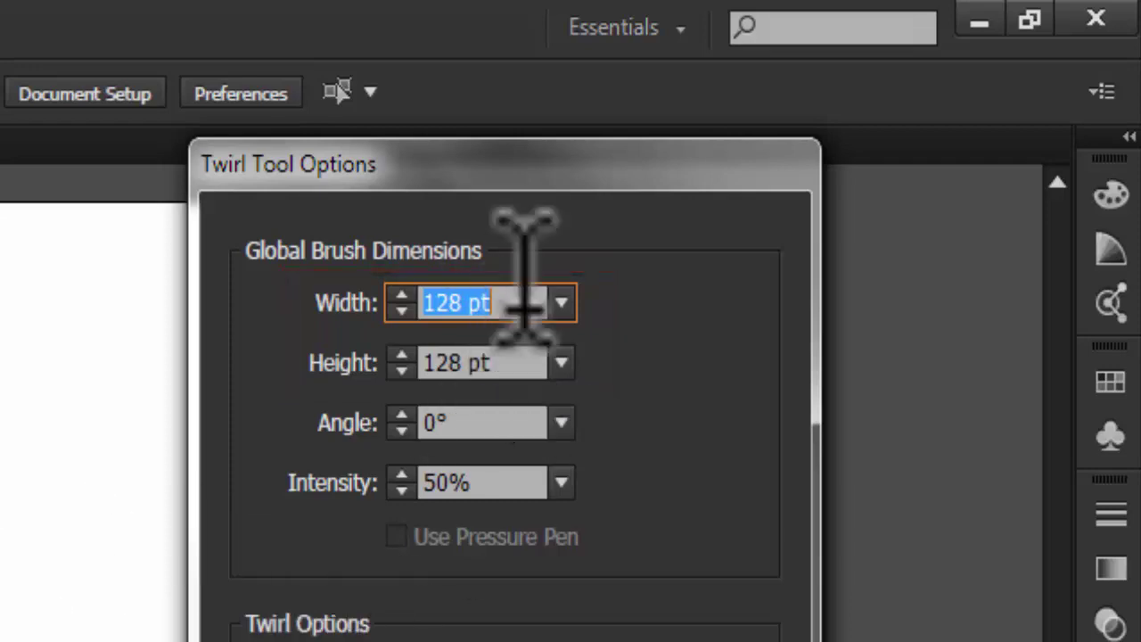
click(562, 303)
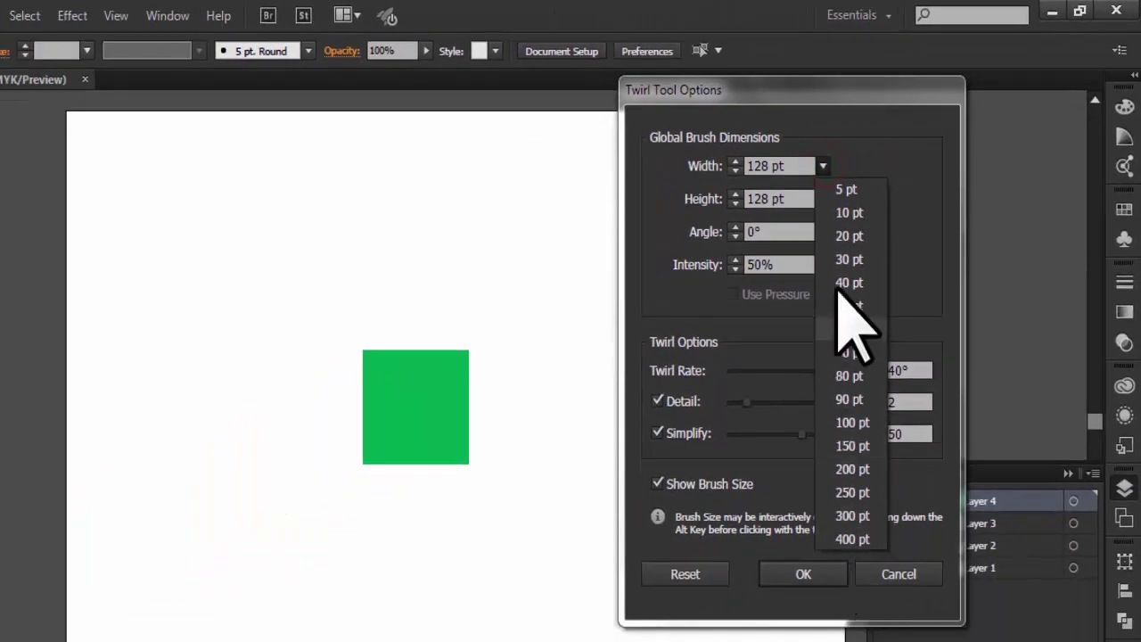
click(823, 165)
click(823, 199)
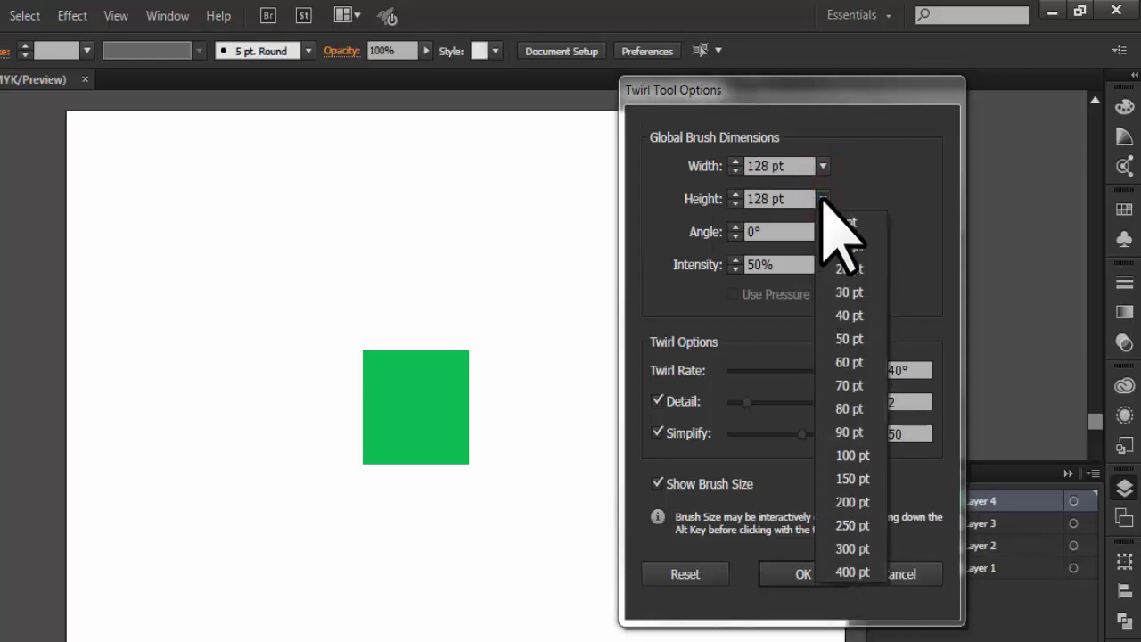
click(823, 199)
click(825, 232)
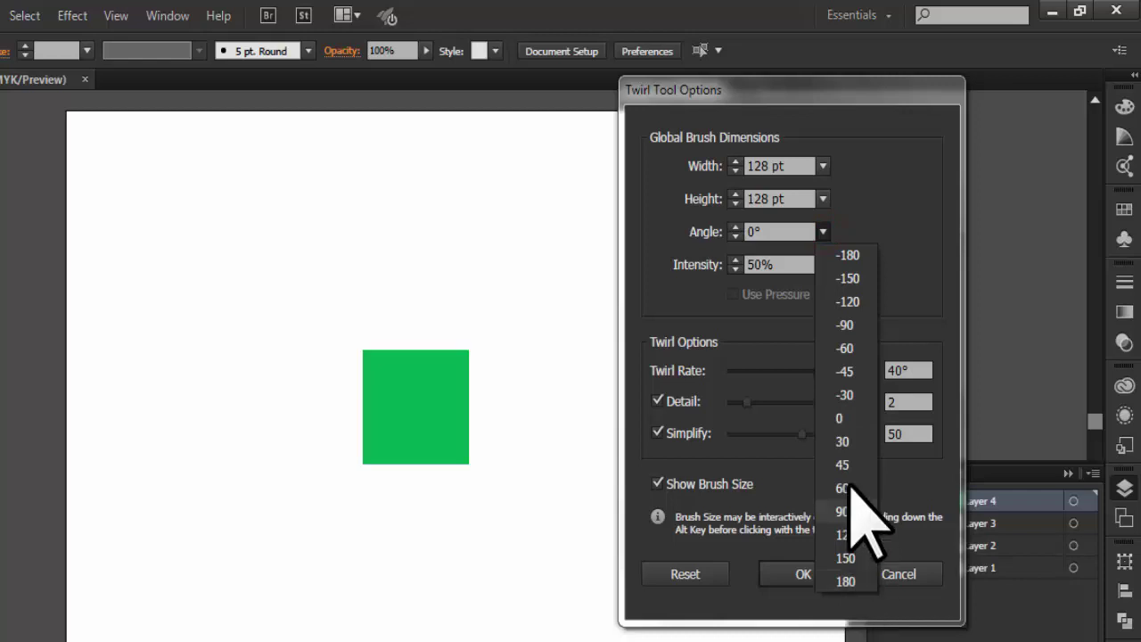
click(823, 231)
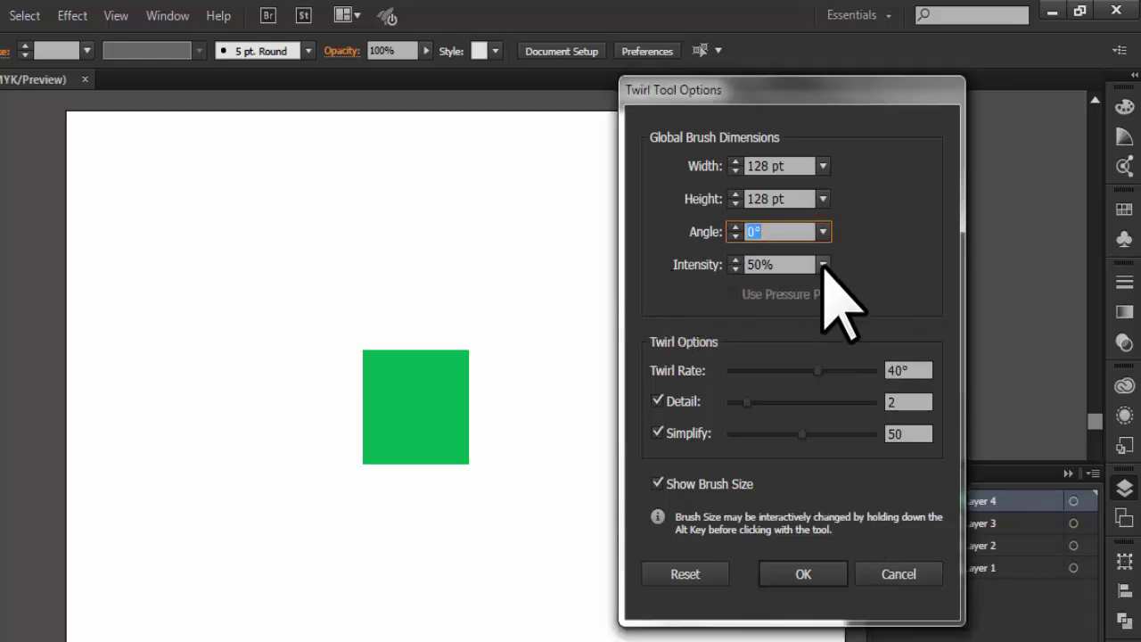
click(823, 264)
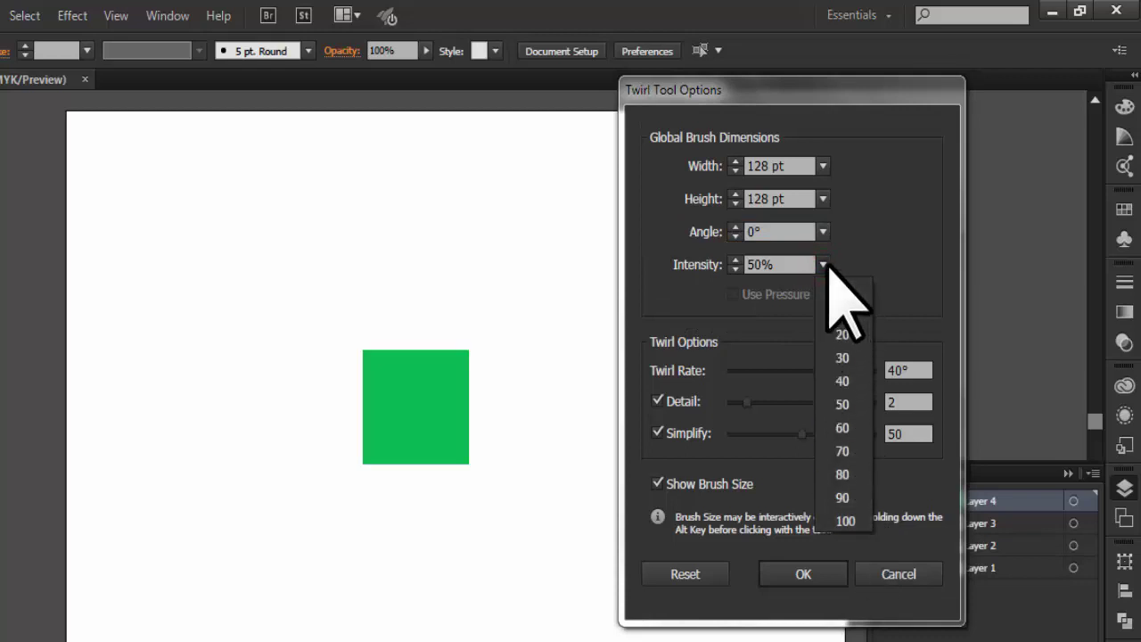
click(823, 265)
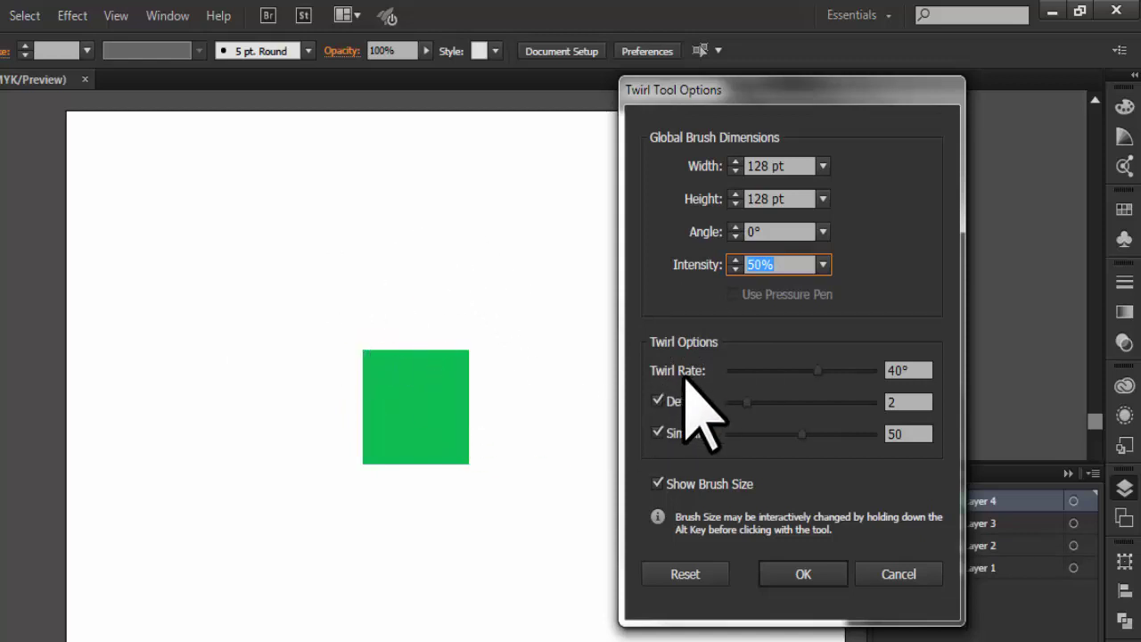
Try twirl rates of 180° and -180°, and raise detail from 2 to 10.
drag(818, 370, 874, 371)
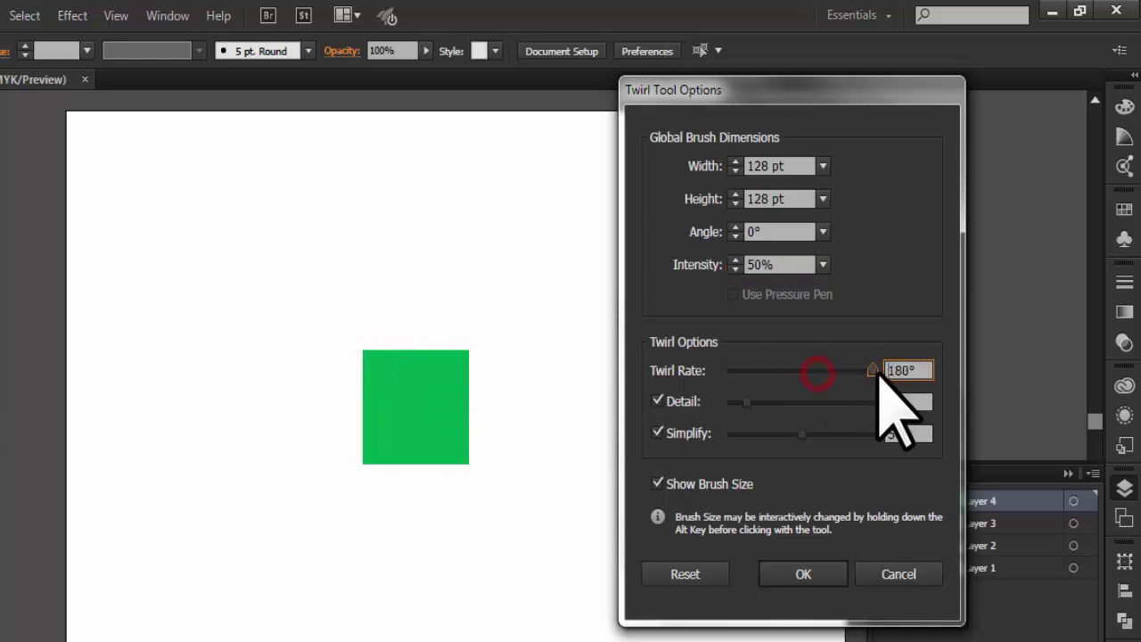
mouse_move(785, 373)
mouse_down()
mouse_move(710, 373)
mouse_move(792, 373)
mouse_up()
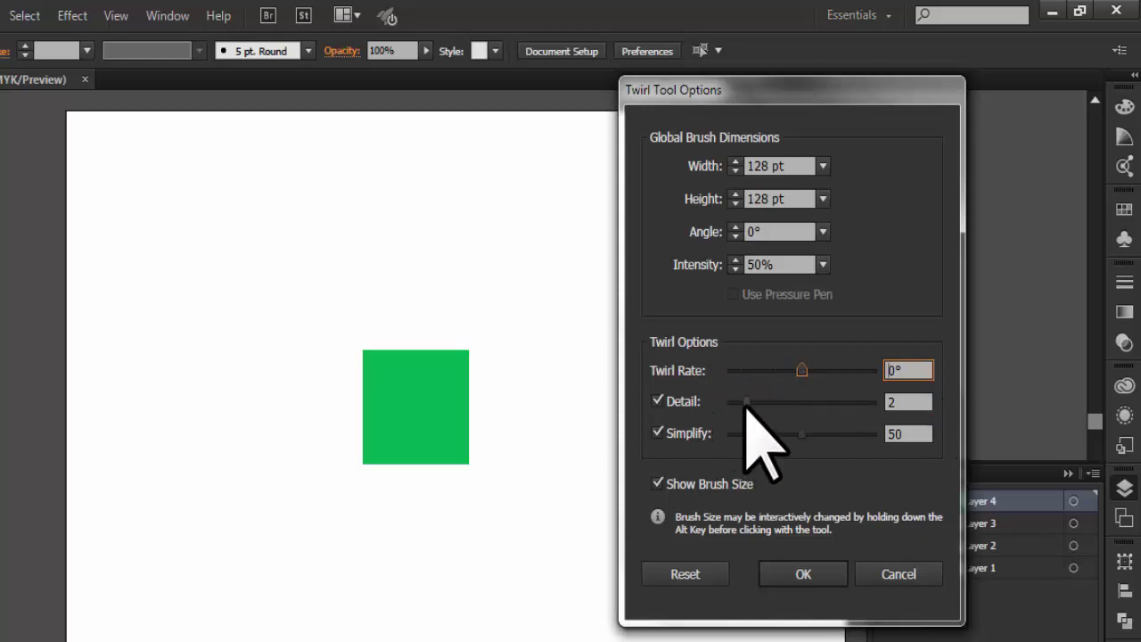
mouse_move(746, 402)
mouse_down()
mouse_move(867, 416)
mouse_move(805, 451)
mouse_up()
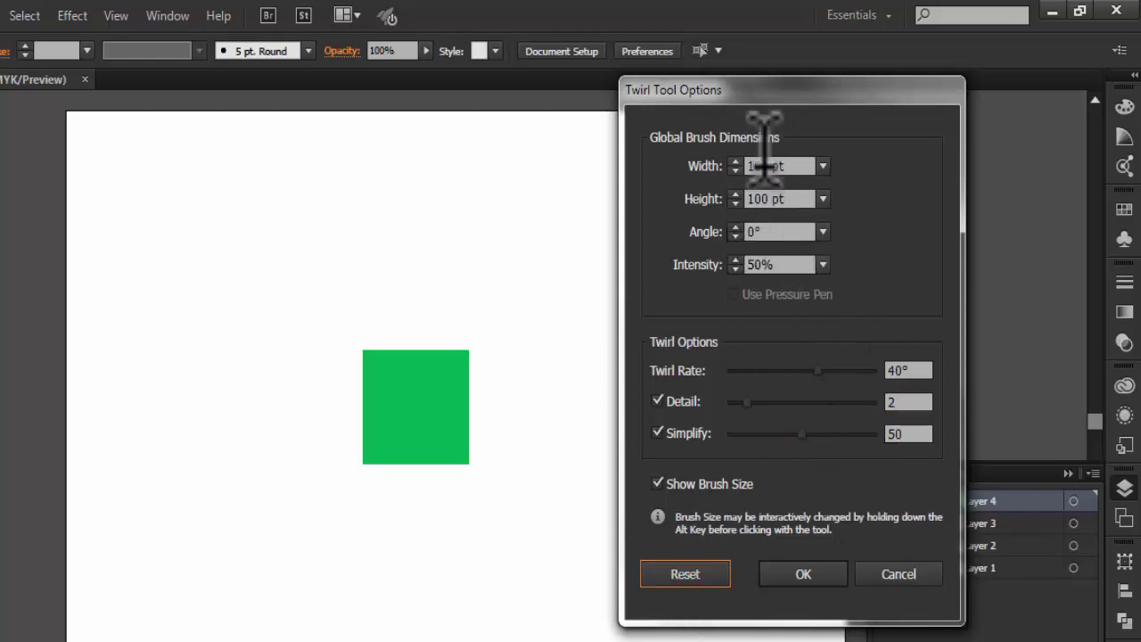
Keep default settings, enlarge the brush over the square, and twirl it into a swirled circle.
click(813, 575)
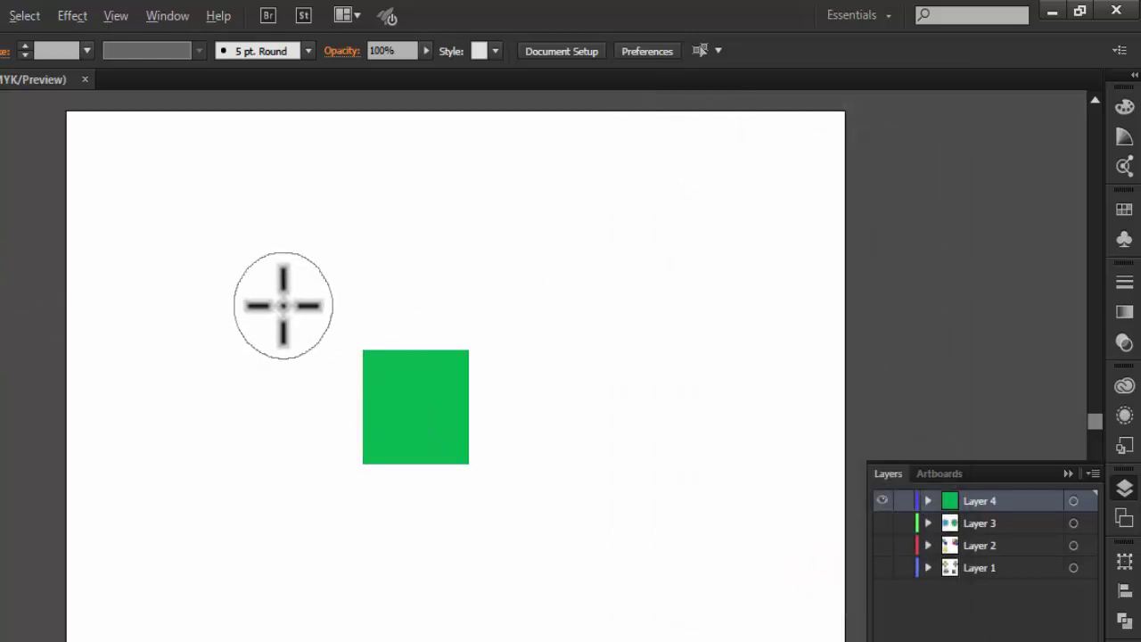
mouse_move(272, 322)
mouse_down()
mouse_move(339, 254)
mouse_move(319, 280)
mouse_up()
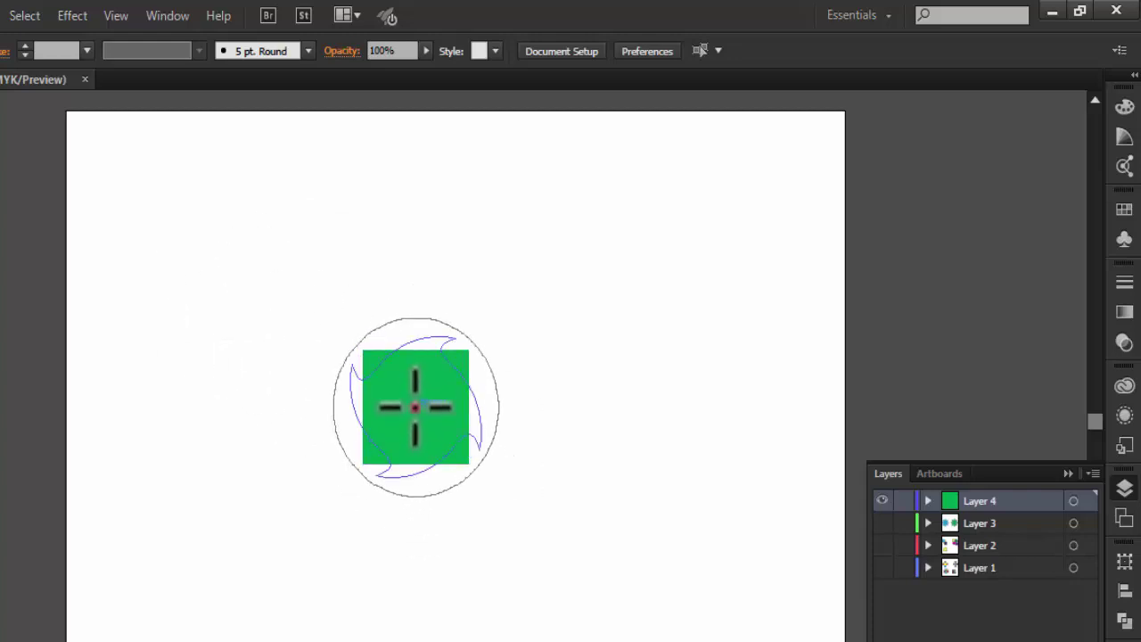
drag(415, 407, 375, 449)
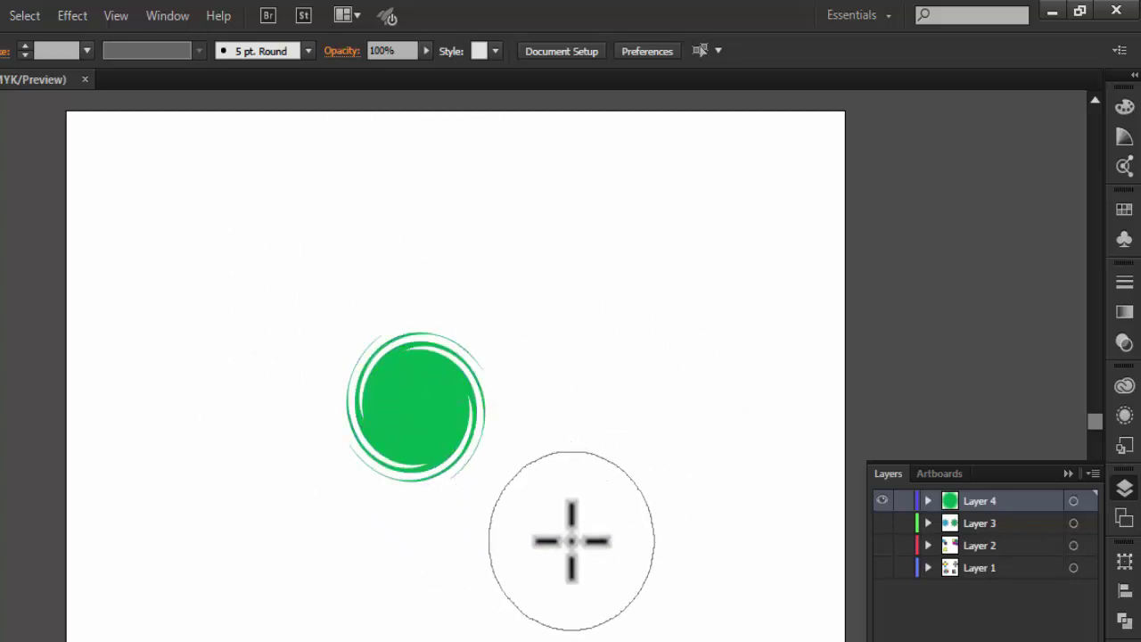
key(ctrl+z)
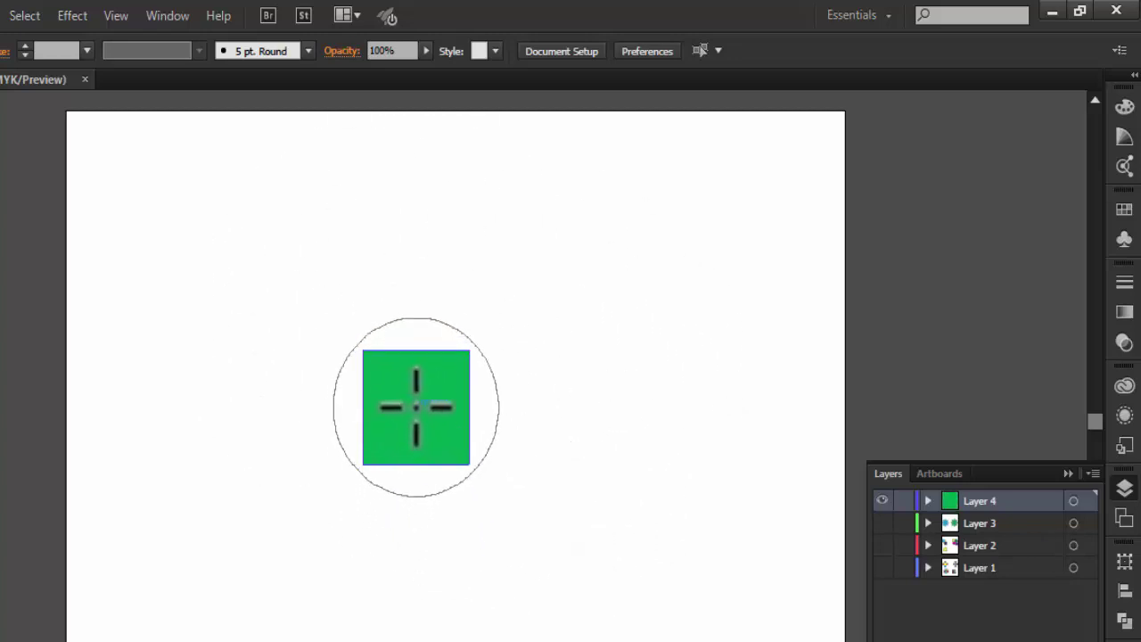
drag(416, 406, 462, 440)
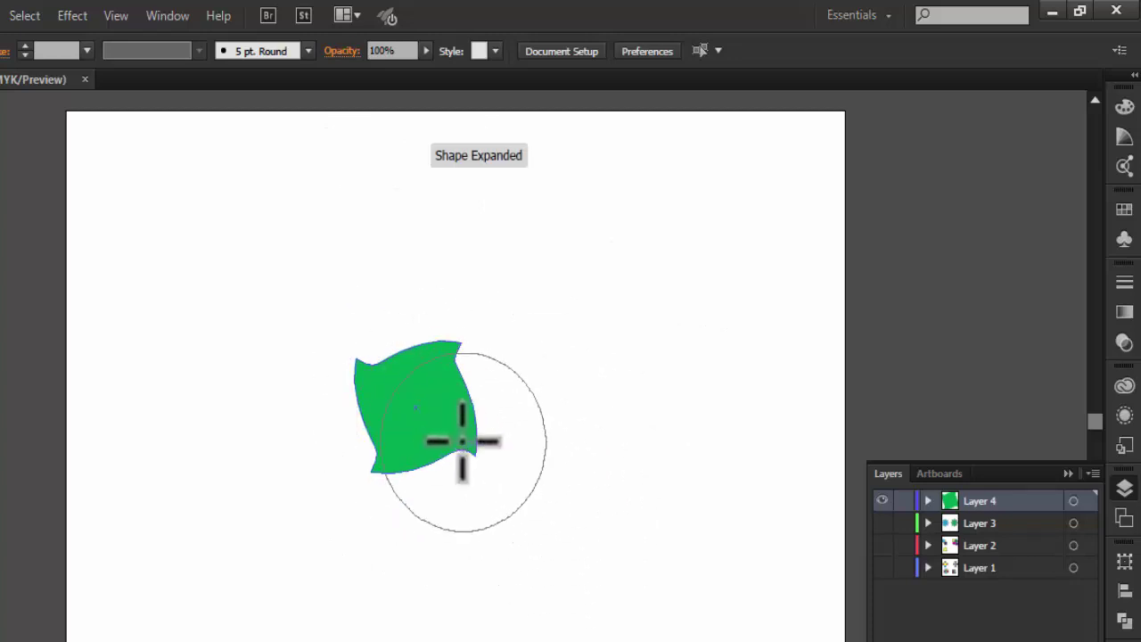
key(ctrl+z)
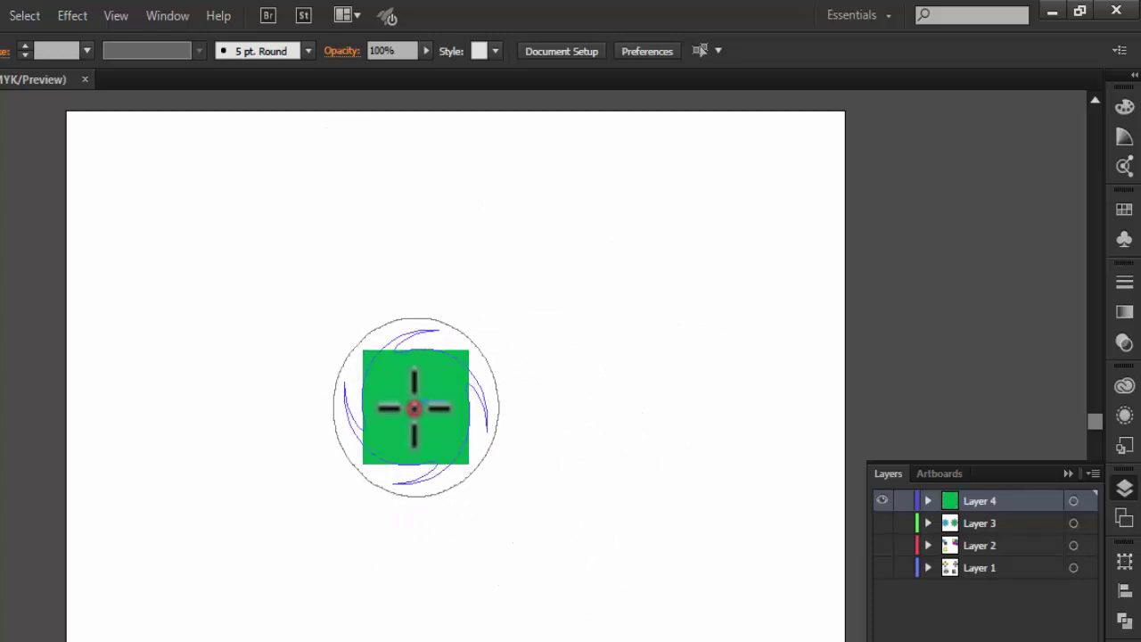
drag(415, 408, 553, 404)
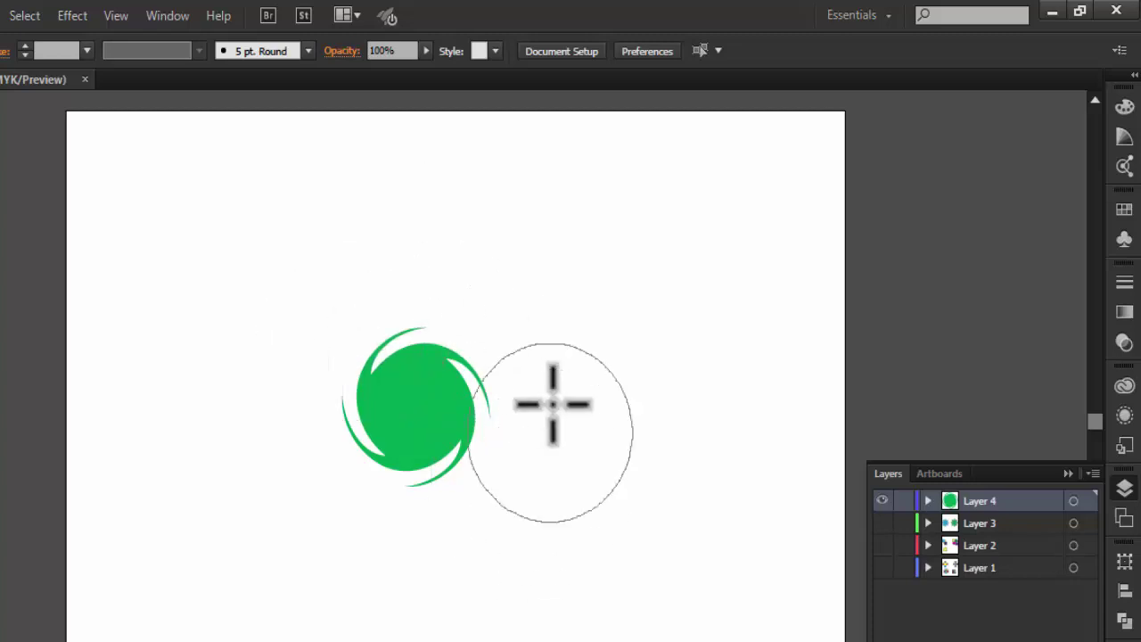
Restore the green square, set a 0° twirl rate, and test it on the square's top.
key(ctrl+z)
double_click(76, 374)
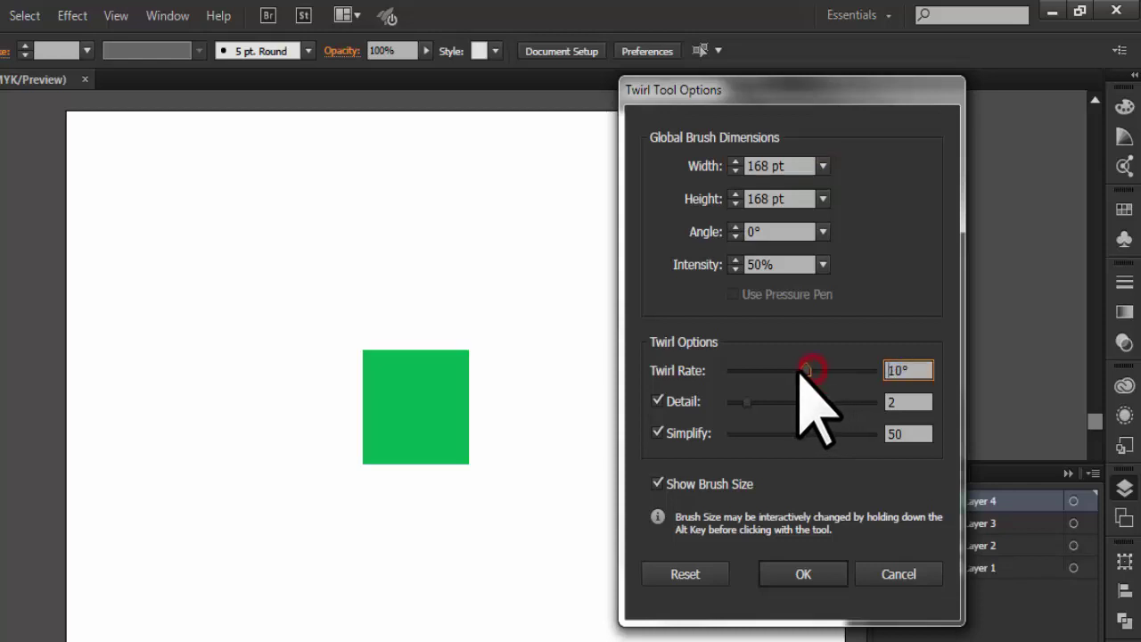
drag(800, 372, 796, 372)
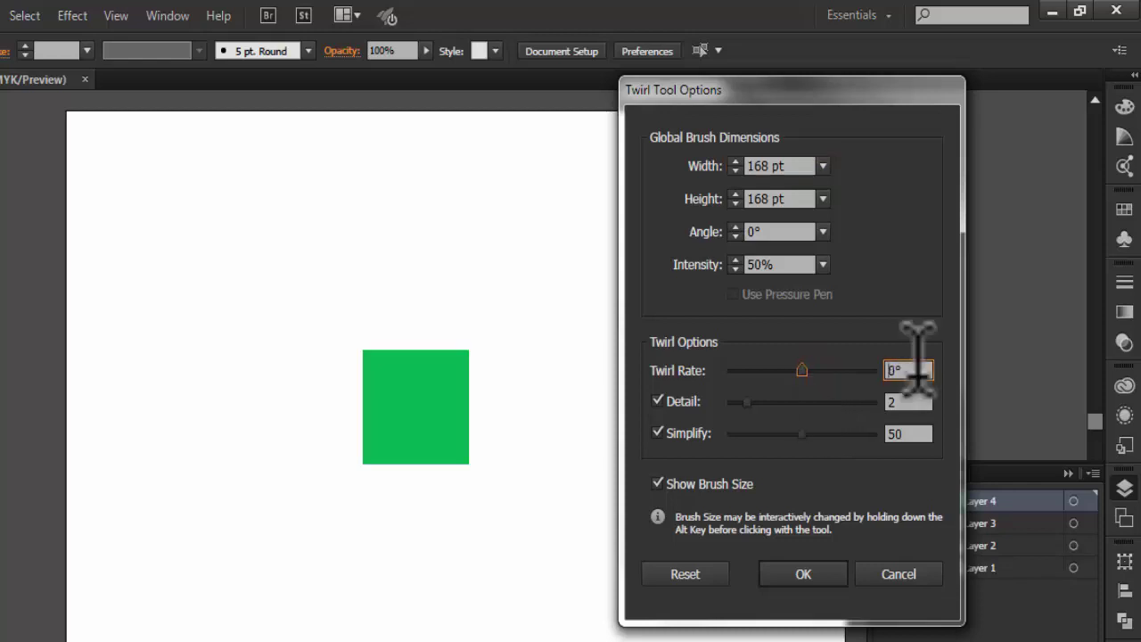
click(821, 573)
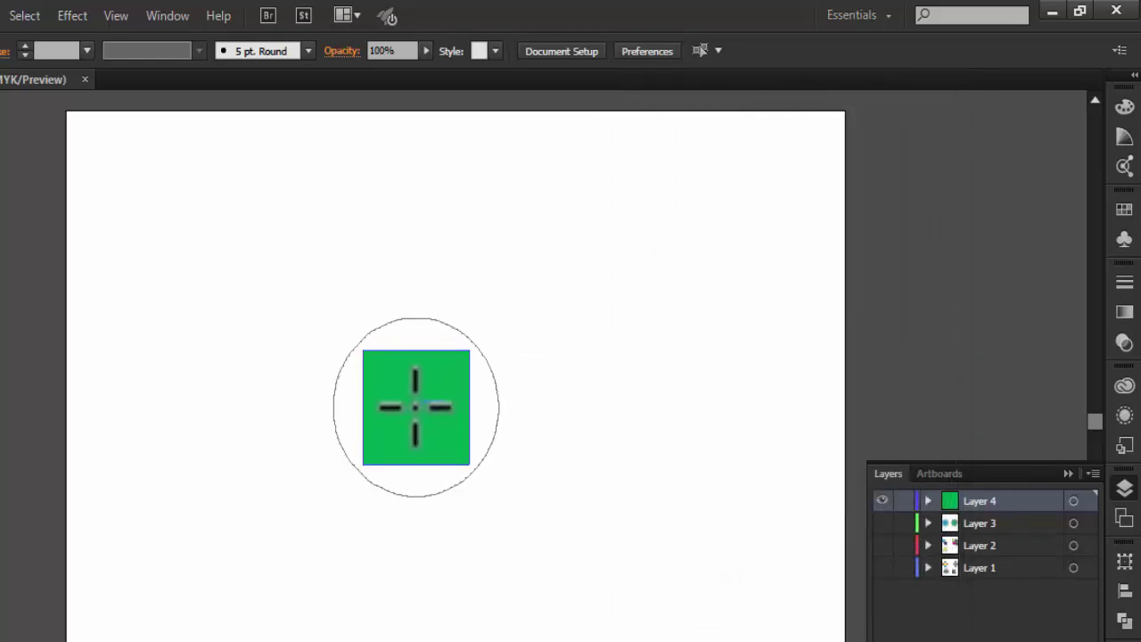
drag(416, 407, 655, 349)
drag(487, 369, 363, 362)
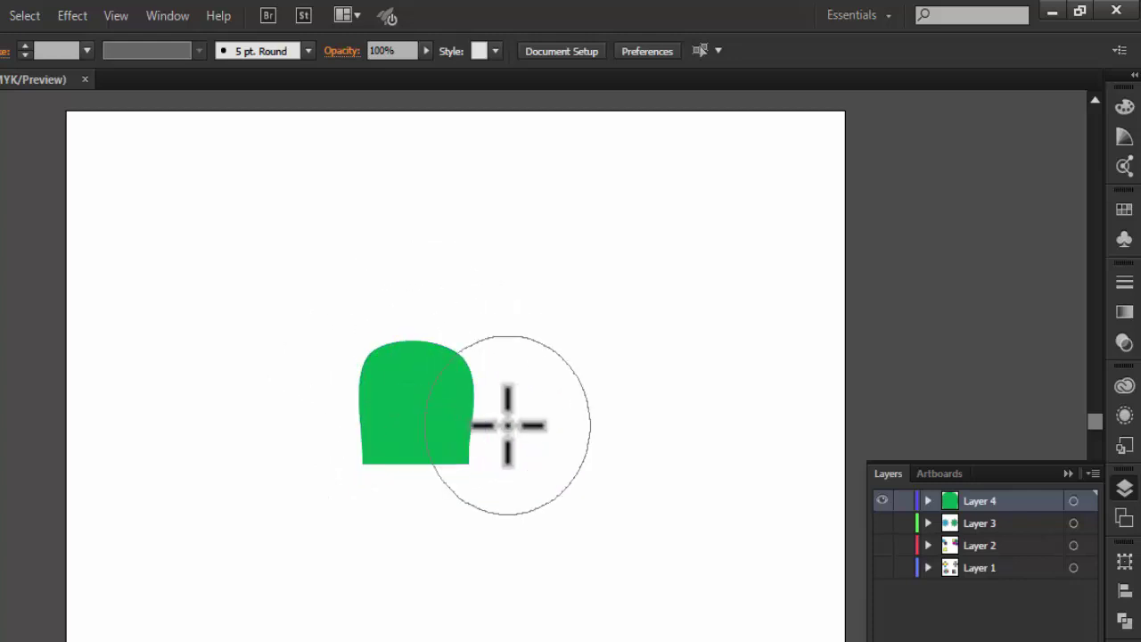
Try a 35° twirl rate on the green square, then undo it.
key(v)
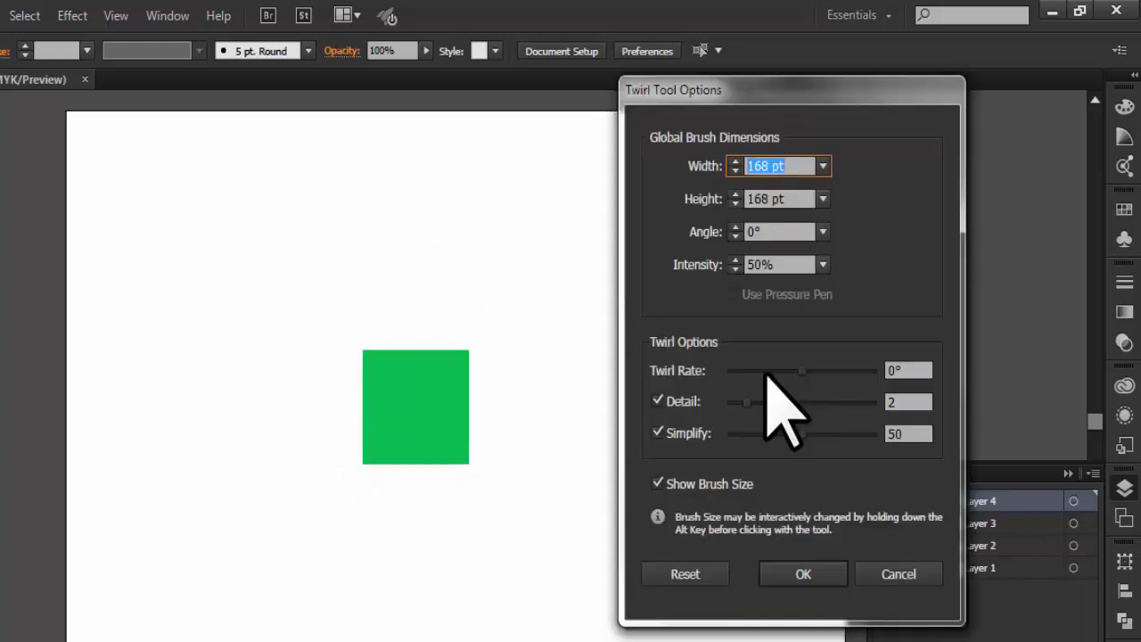
drag(803, 370, 816, 370)
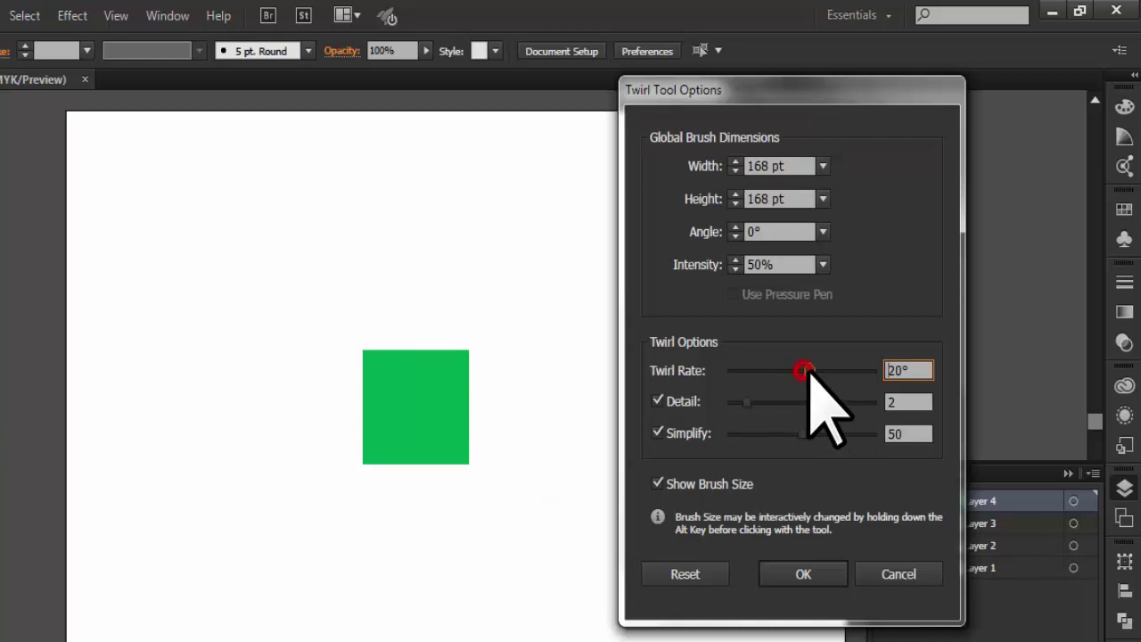
click(820, 572)
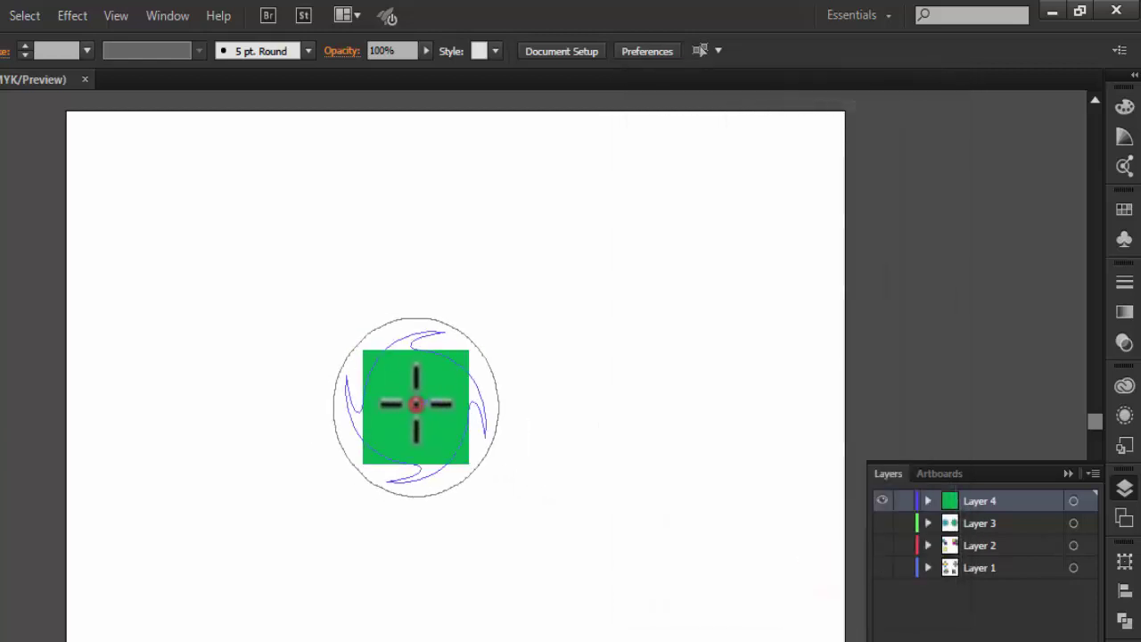
click(415, 404)
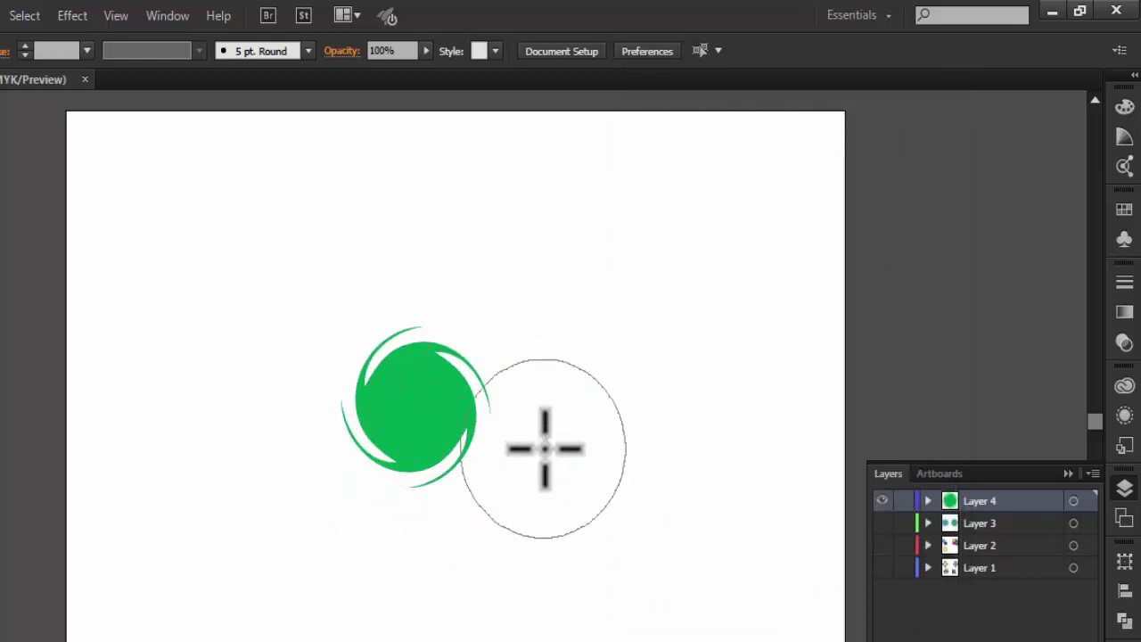
key(ctrl+z)
Try a 20° twirl rate on the green square, then undo it.
key(Return)
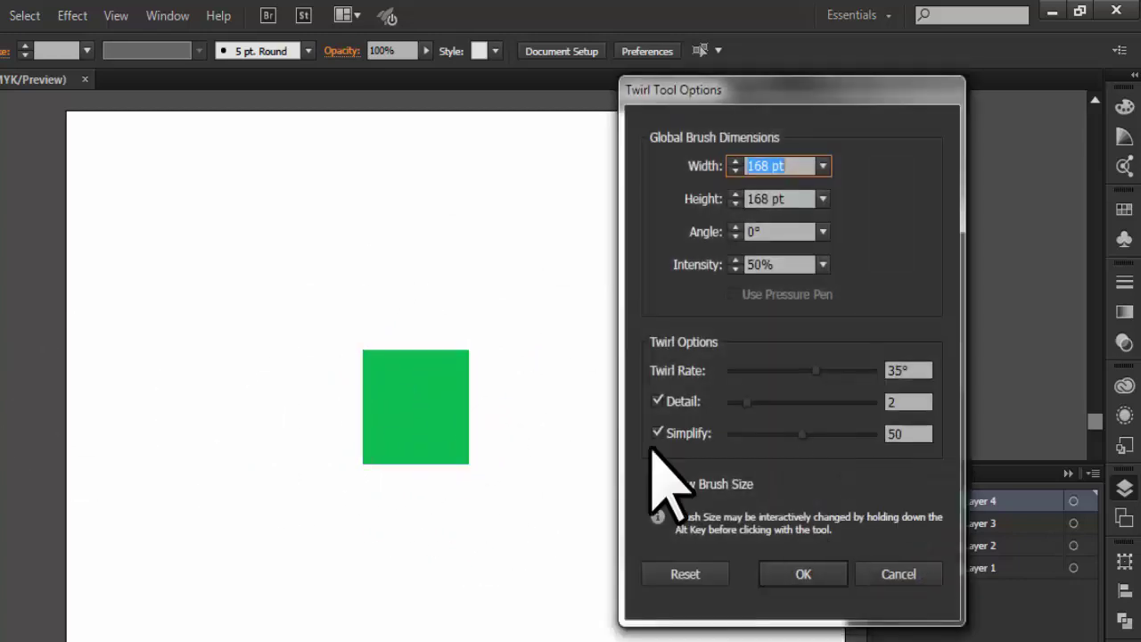
drag(815, 370, 807, 370)
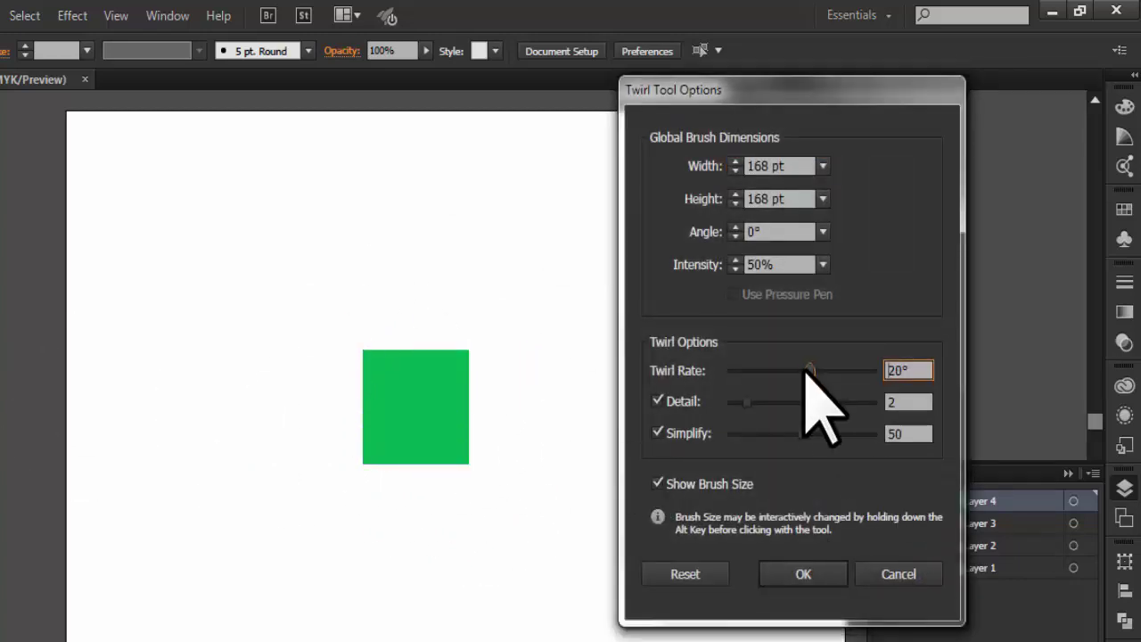
click(803, 575)
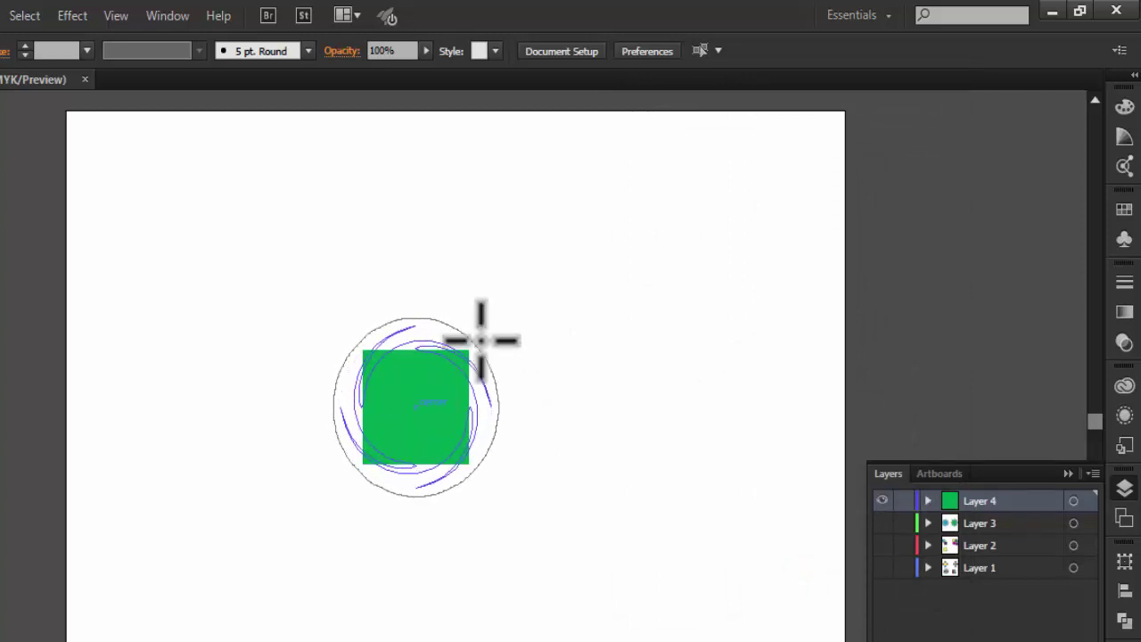
drag(416, 406, 472, 466)
key(ctrl+z)
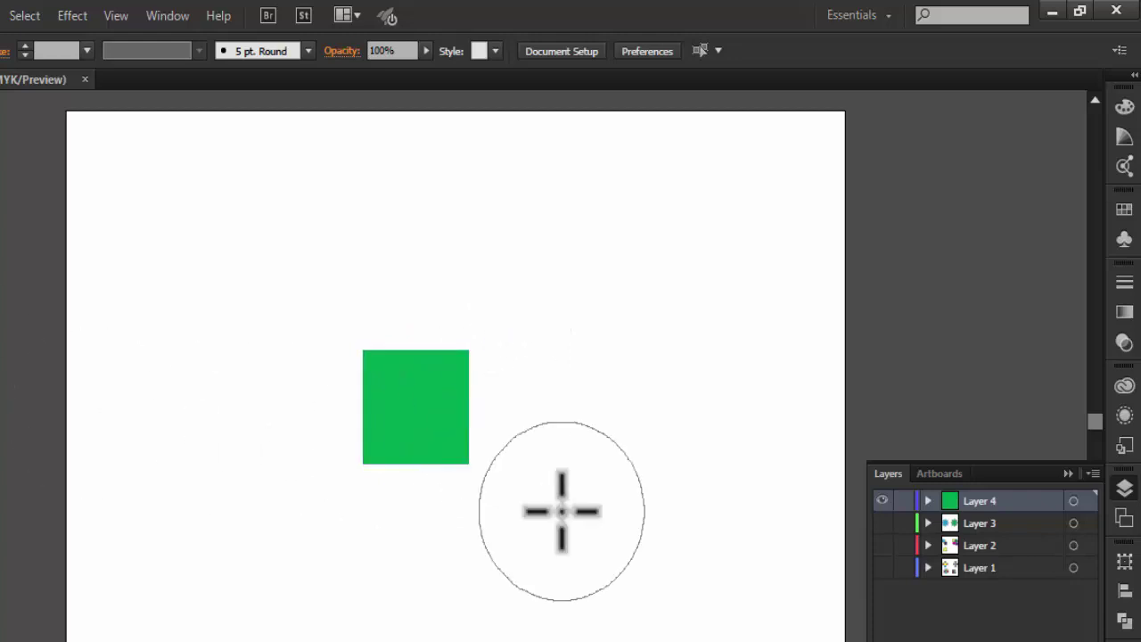
Try a 60° twirl rate on the green square, undoing each result.
key(Return)
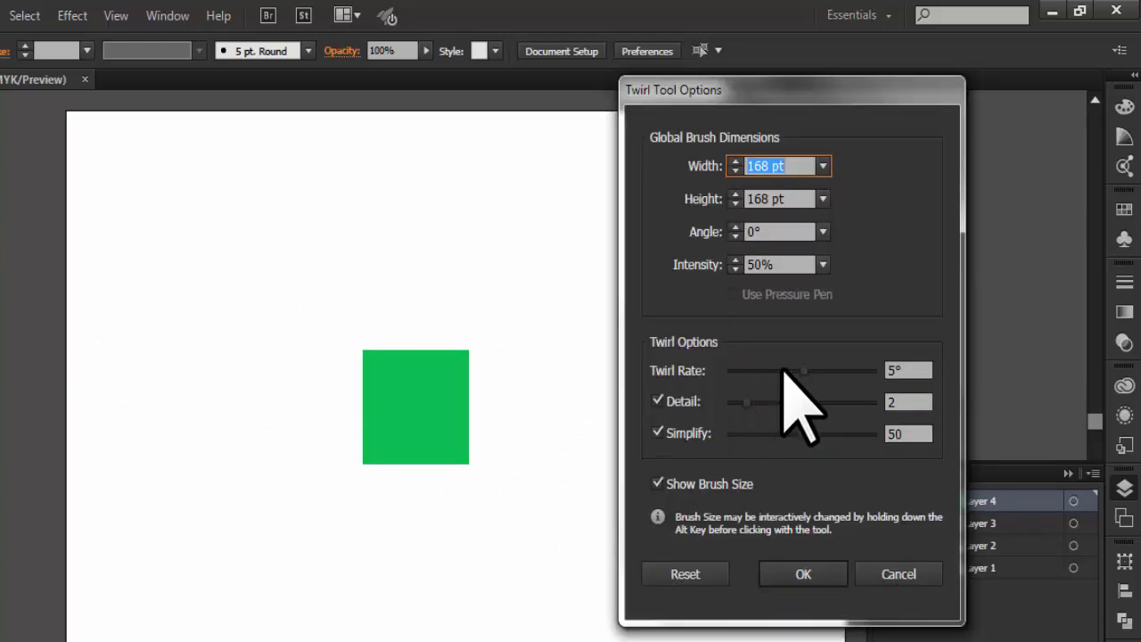
drag(801, 370, 832, 371)
double_click(908, 370)
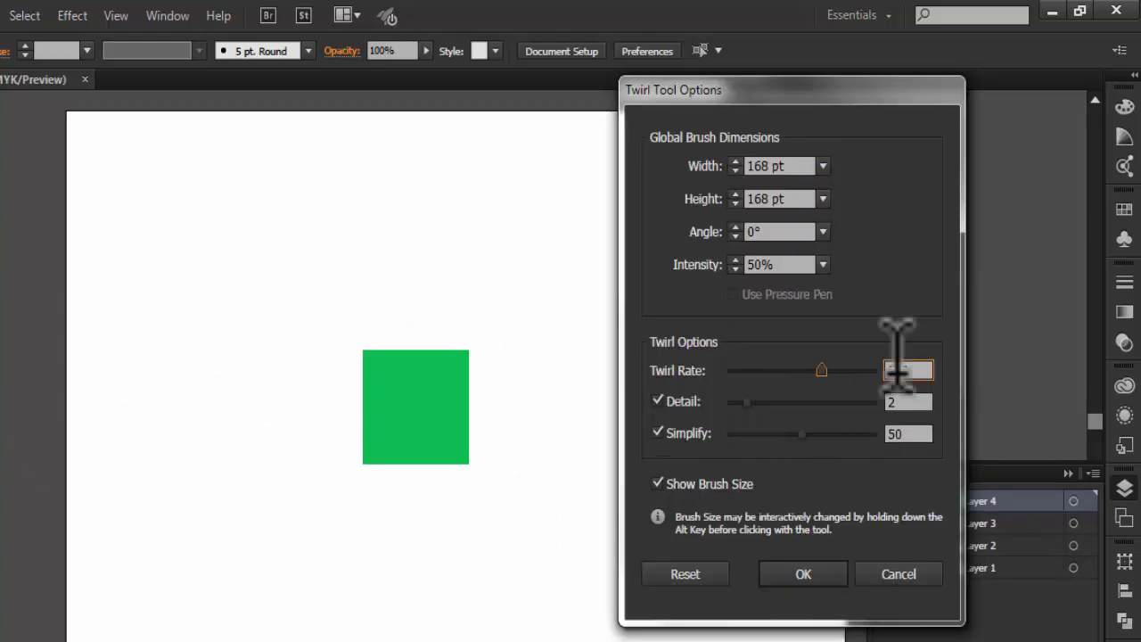
text(60)
click(803, 575)
drag(415, 405, 650, 509)
click(448, 475)
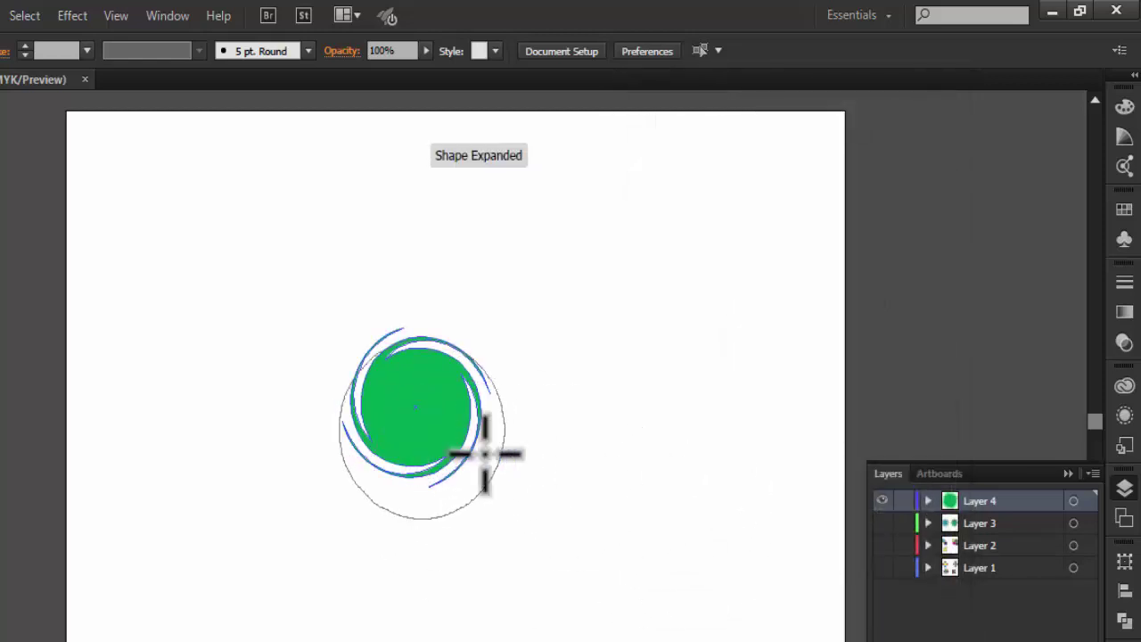
key(ctrl+z)
click(417, 405)
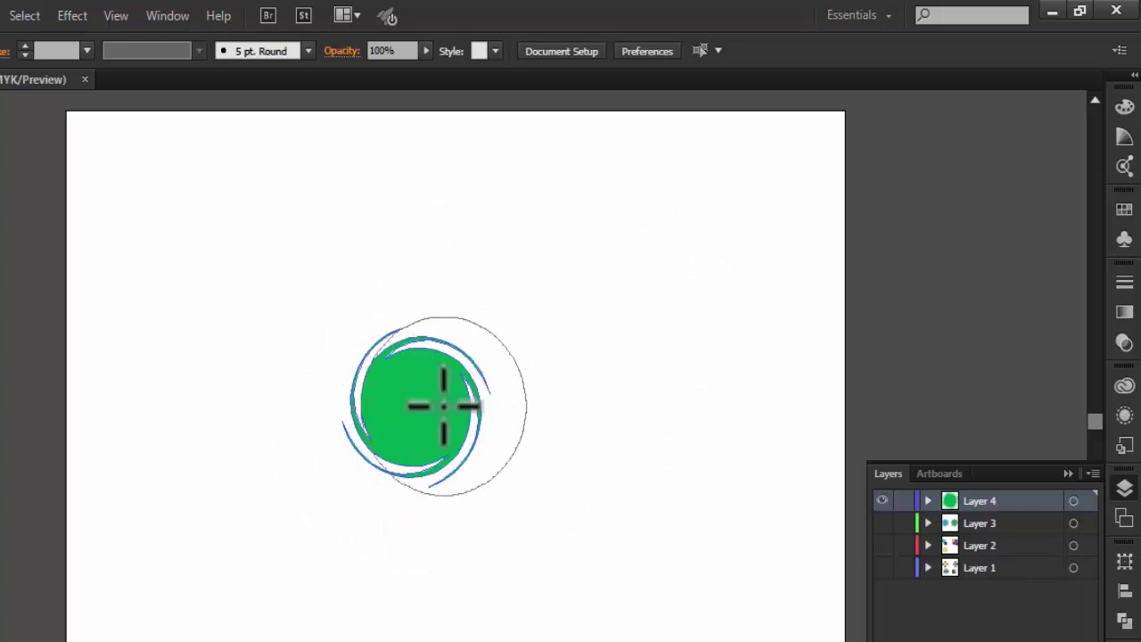
key(ctrl+z)
Set the twirl rate to -52° to reverse the spin.
double_click(3, 319)
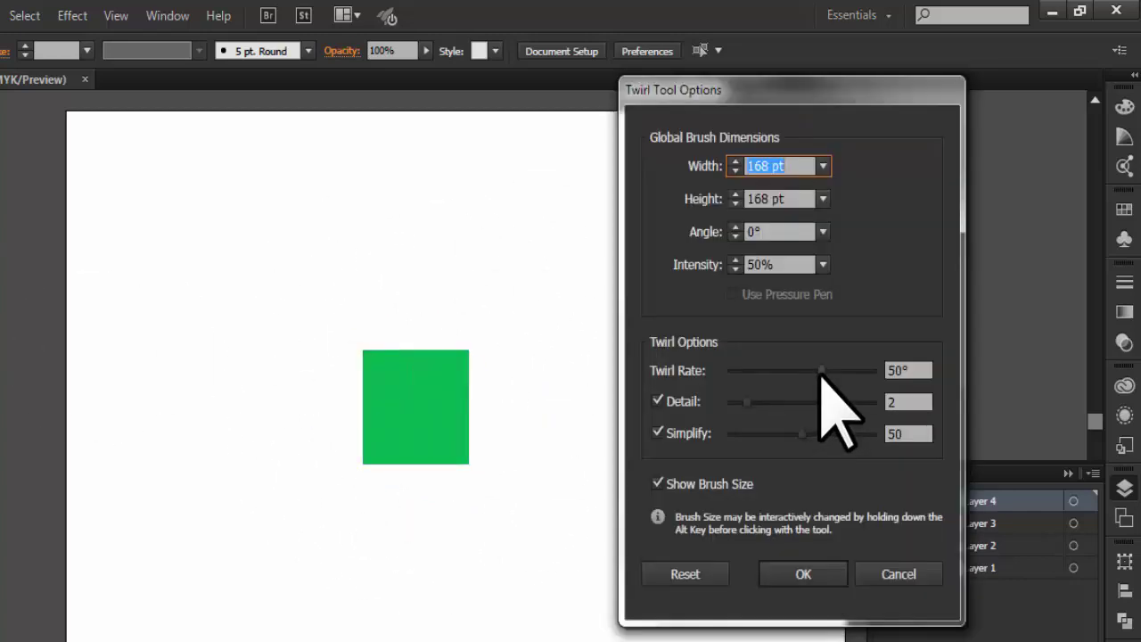
drag(820, 373, 787, 373)
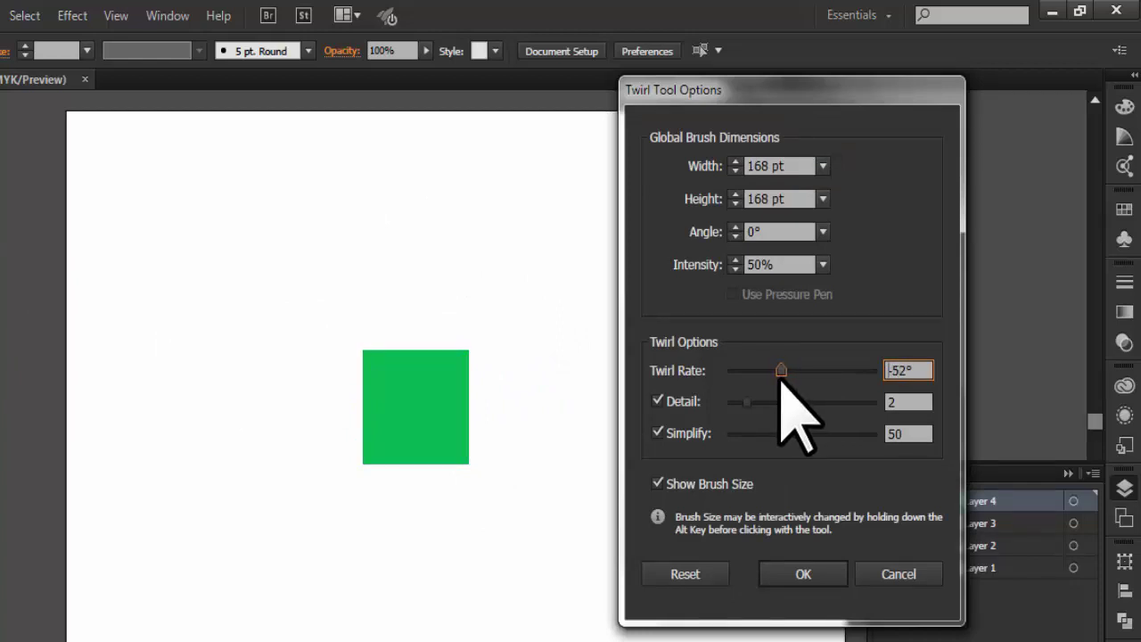
click(804, 574)
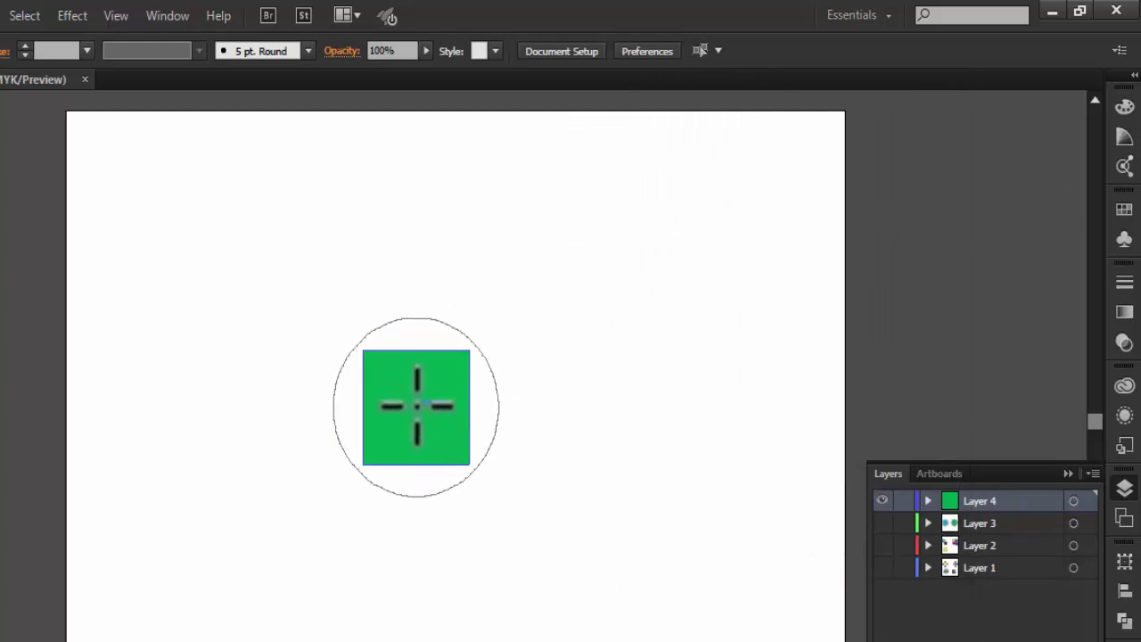
Test-twirl the green square, then move it up and to the left.
mouse_move(416, 406)
mouse_down()
mouse_move(276, 400)
mouse_move(449, 316)
mouse_move(469, 448)
mouse_move(431, 282)
mouse_up()
drag(502, 466, 390, 471)
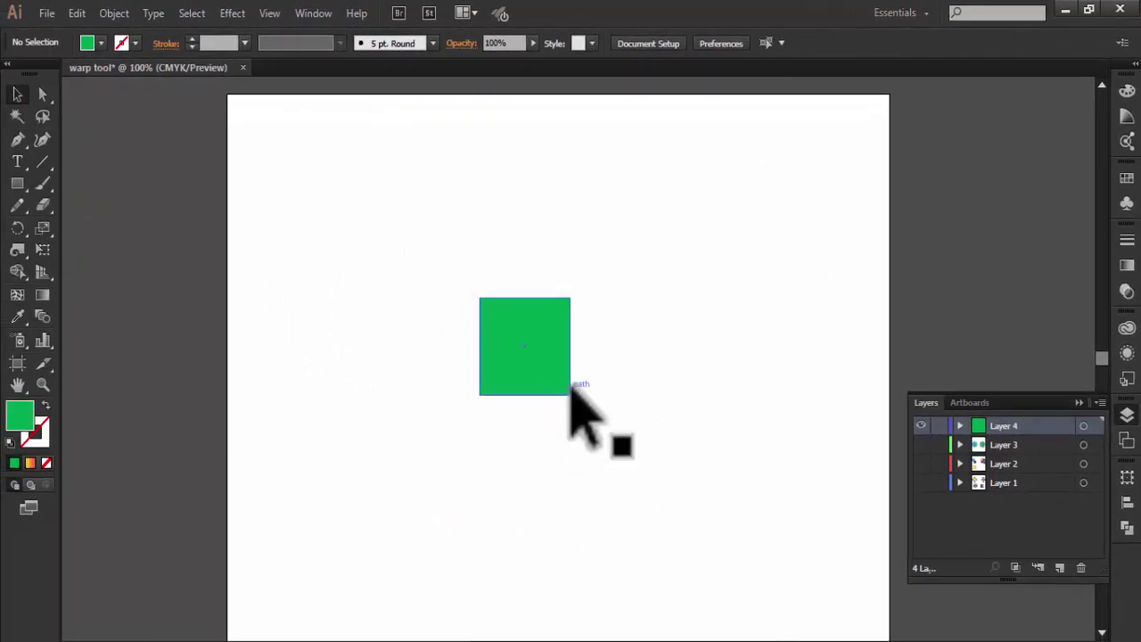
mouse_move(567, 387)
mouse_down()
mouse_move(432, 361)
mouse_move(643, 353)
mouse_up()
Fill the duplicated square crimson red and deselect it.
click(100, 41)
click(127, 73)
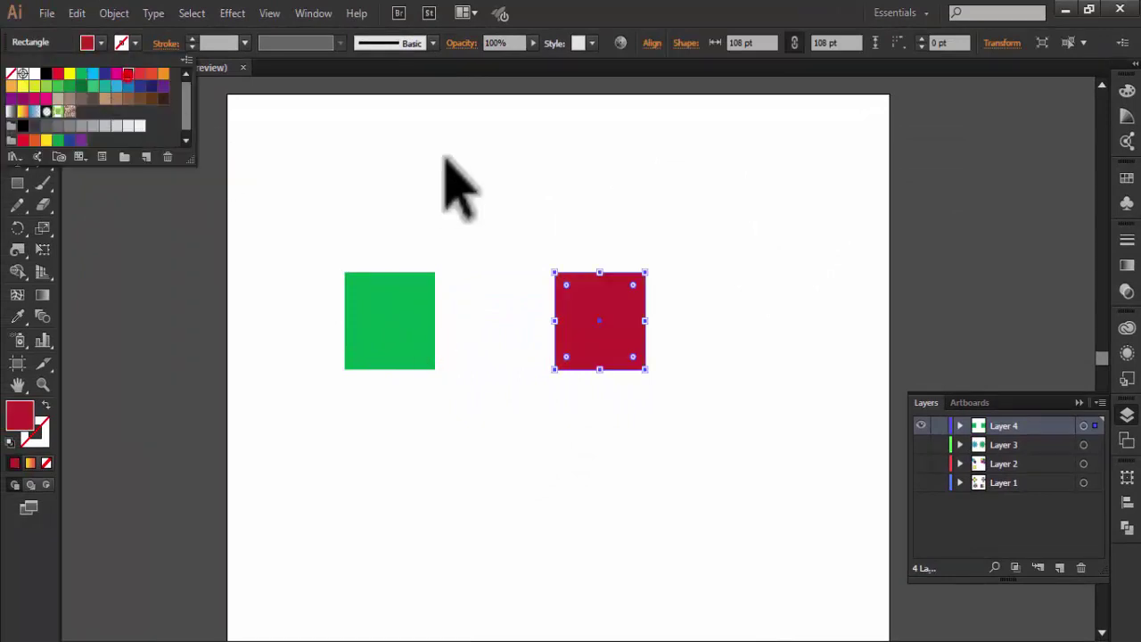
click(489, 145)
double_click(18, 249)
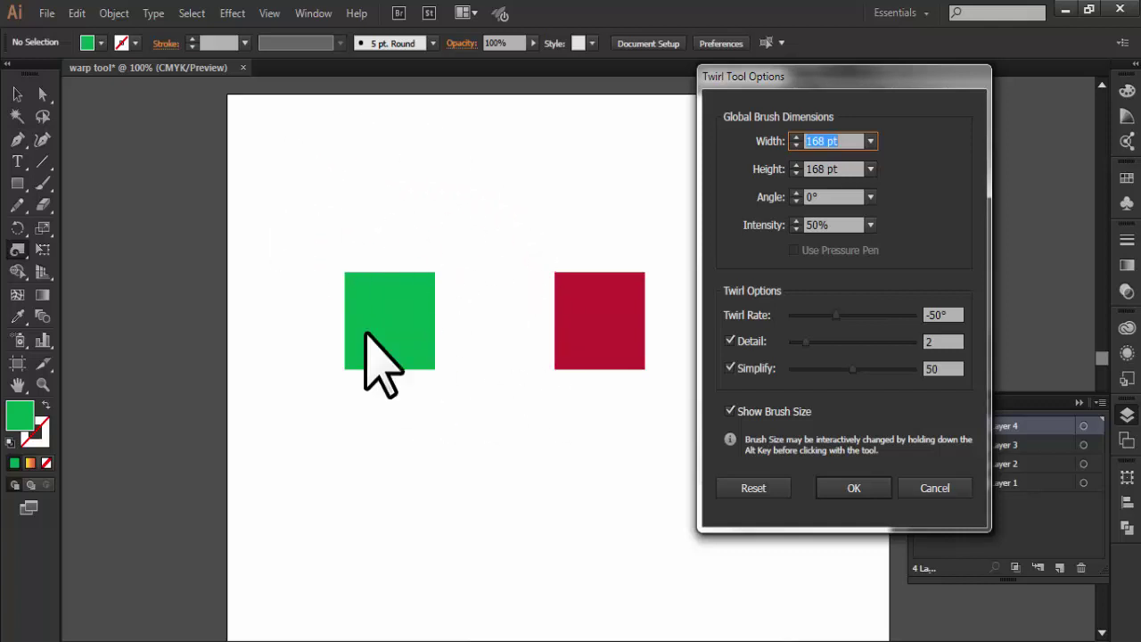
Twirl the green square into a circle with several spiral rings.
click(853, 490)
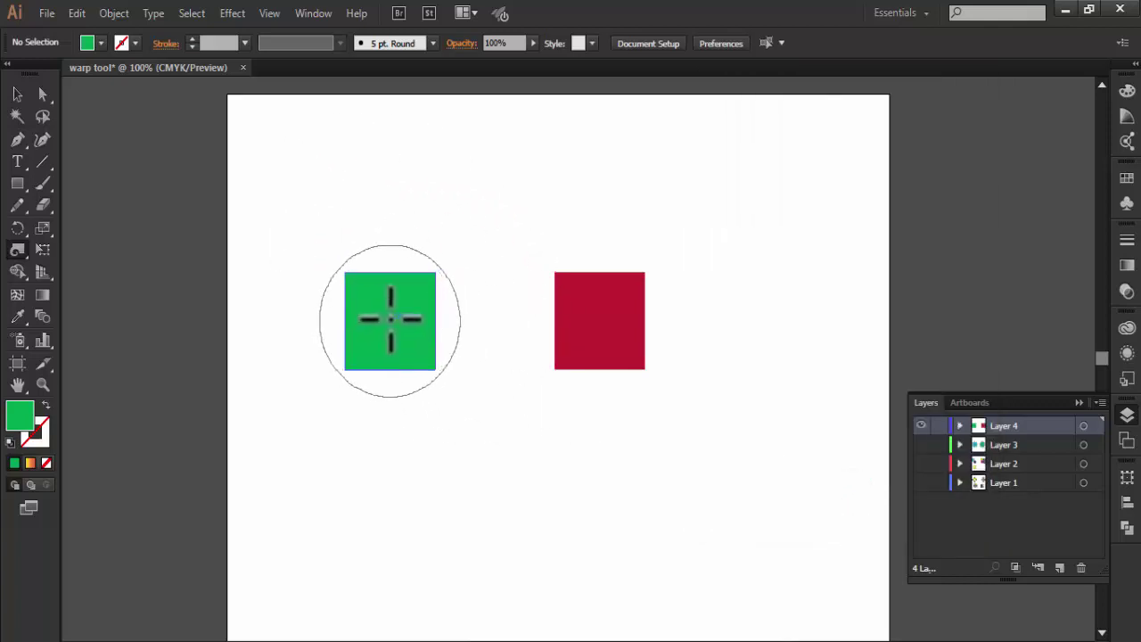
click(391, 318)
click(453, 313)
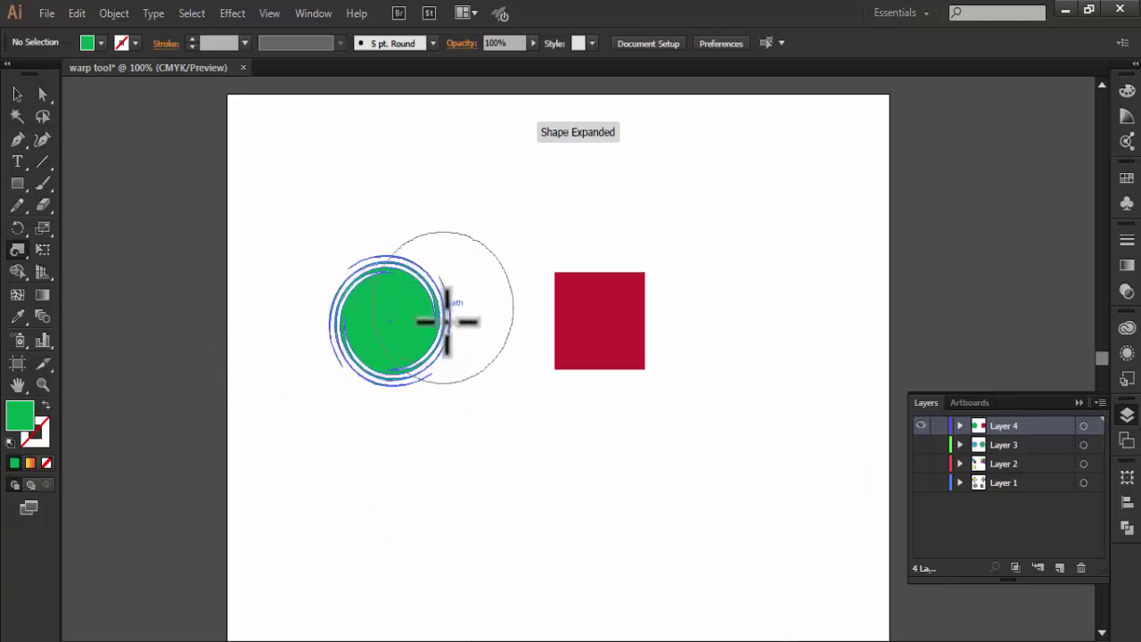
click(425, 344)
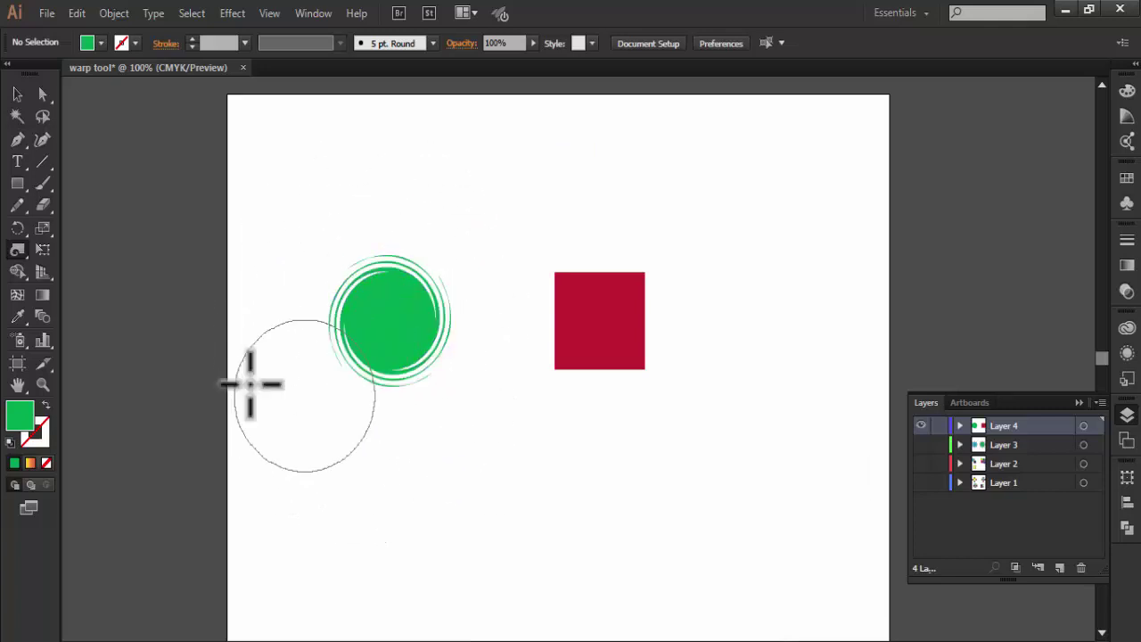
Switch the twirl rate to 50° and swirl the red square into a circle.
double_click(18, 248)
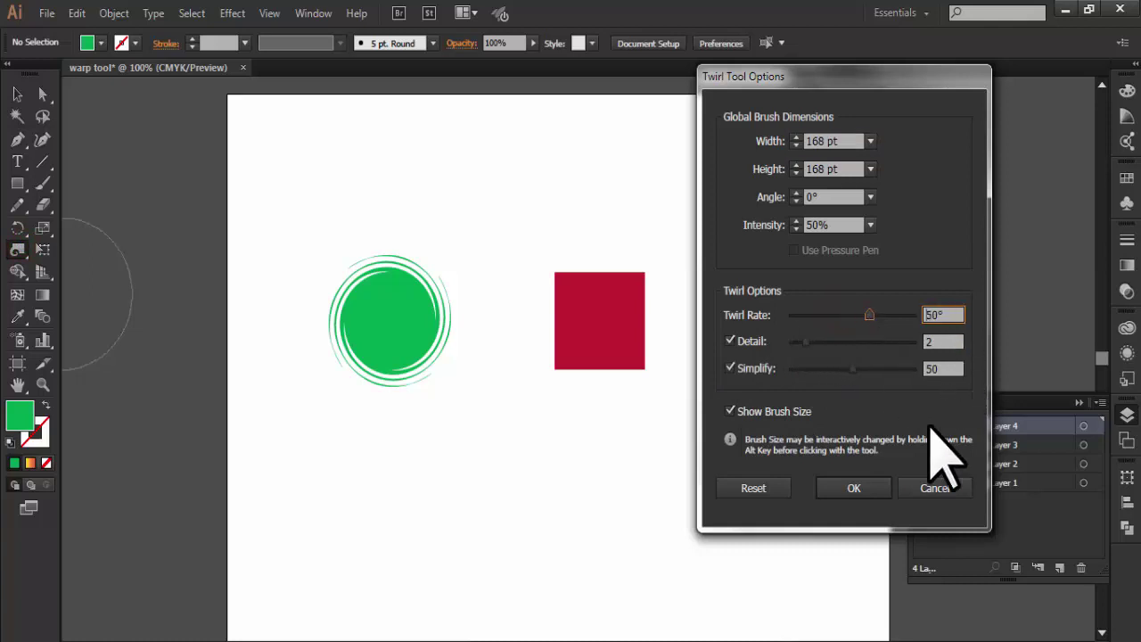
click(873, 489)
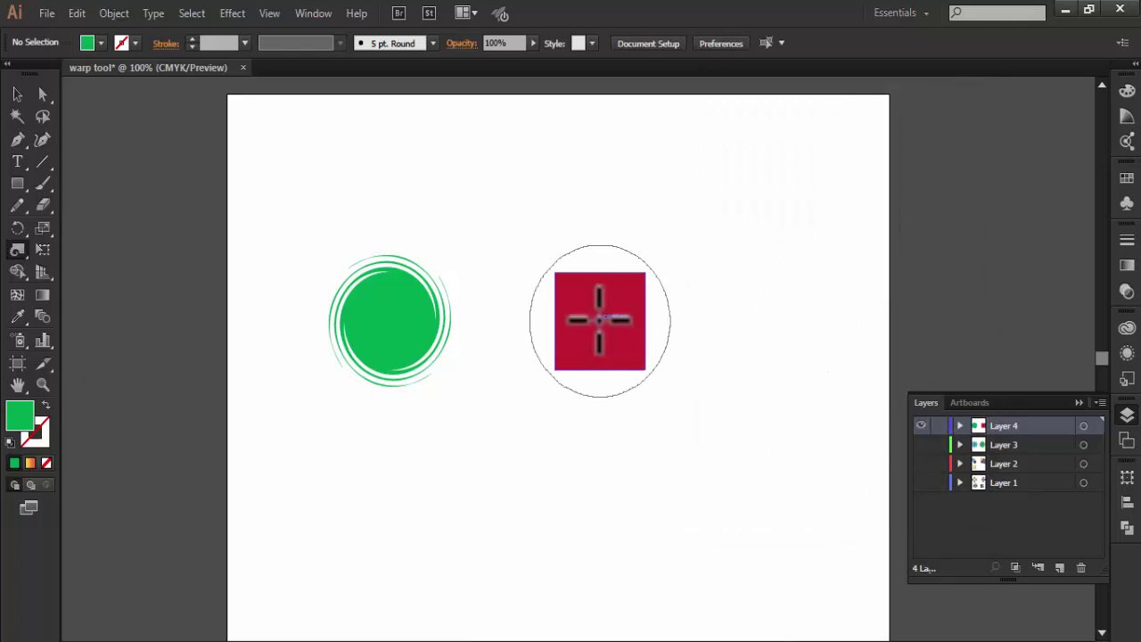
drag(600, 320, 600, 320)
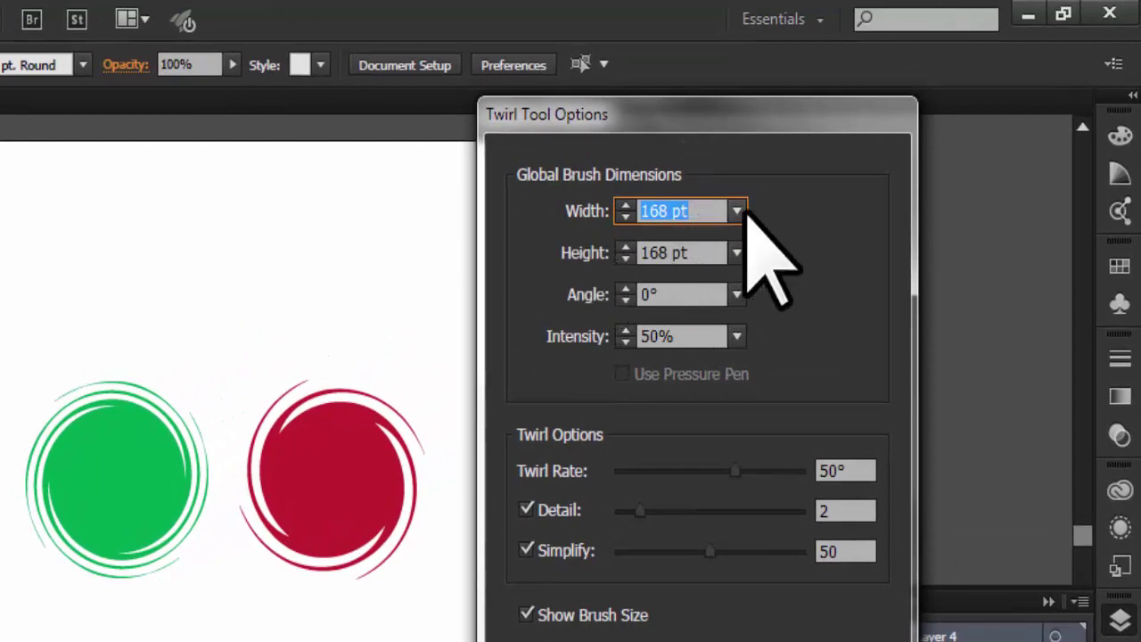
Set the twirl brush to 150 pt width and 45° angle, then draw a green square below the circles.
click(736, 210)
click(767, 566)
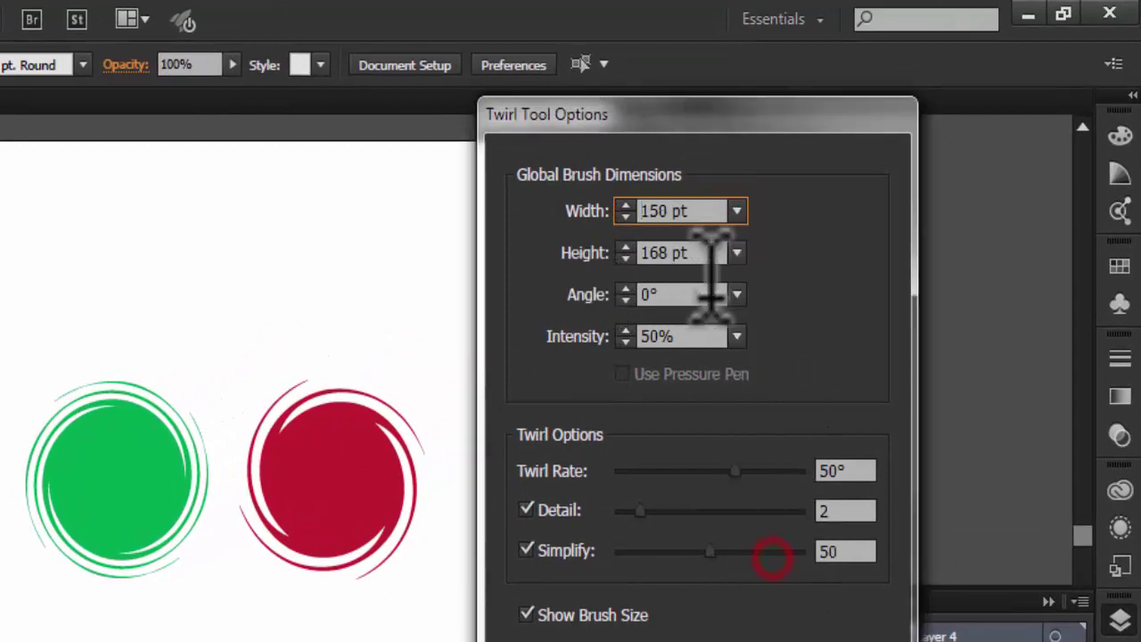
click(736, 295)
click(757, 590)
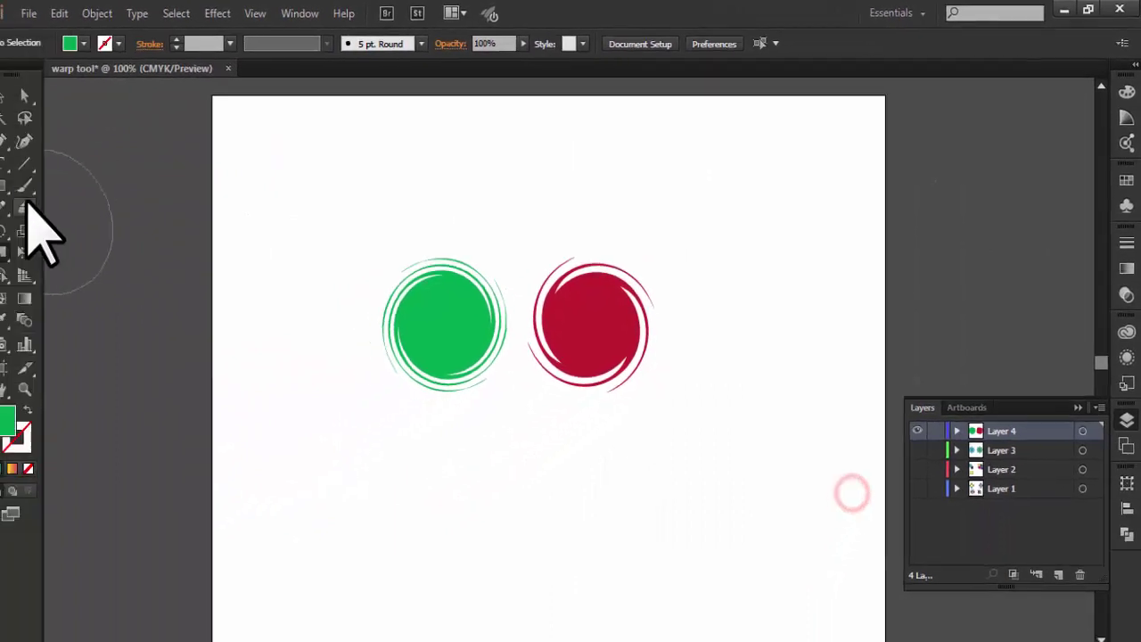
click(17, 181)
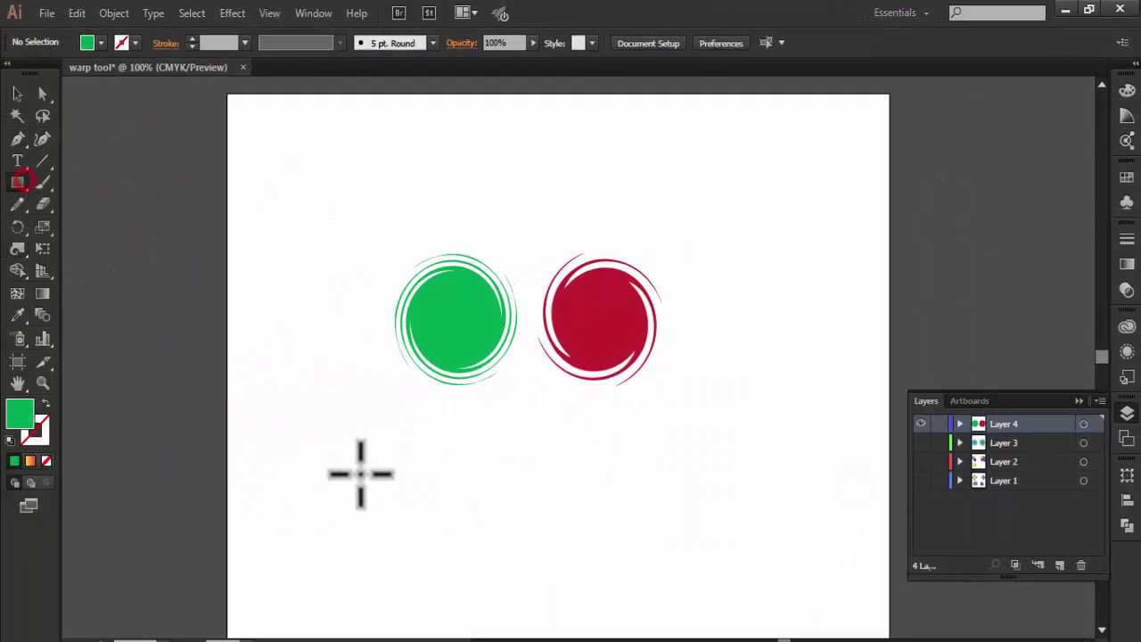
drag(360, 473, 461, 578)
Duplicate the lower green square to the right and fill the copy magenta.
key(v)
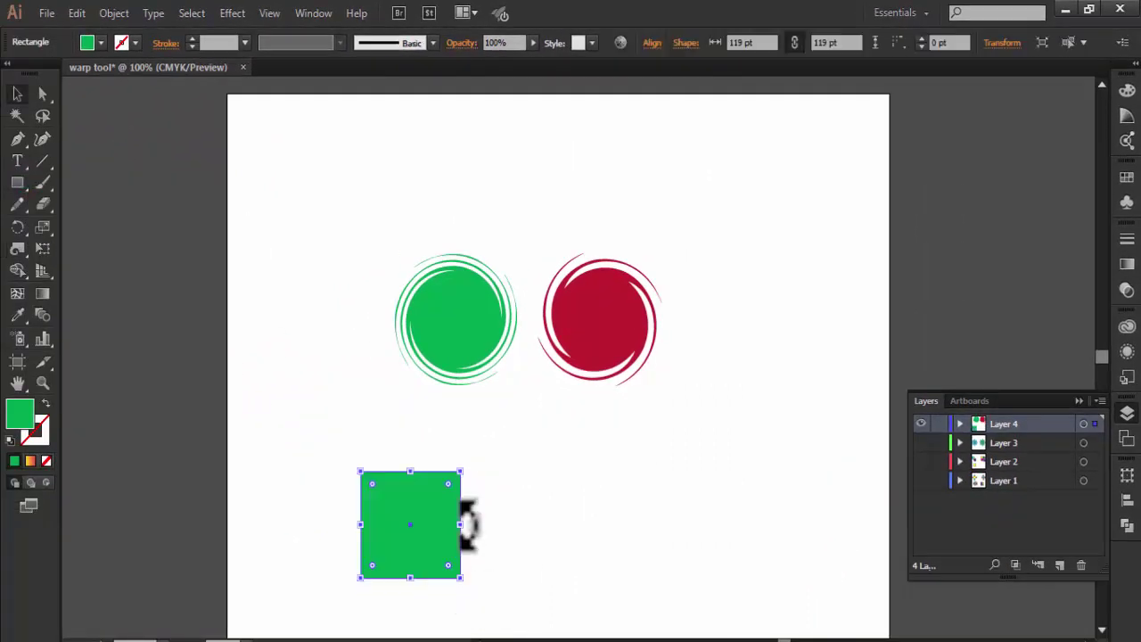
drag(464, 513, 715, 524)
click(89, 41)
click(115, 77)
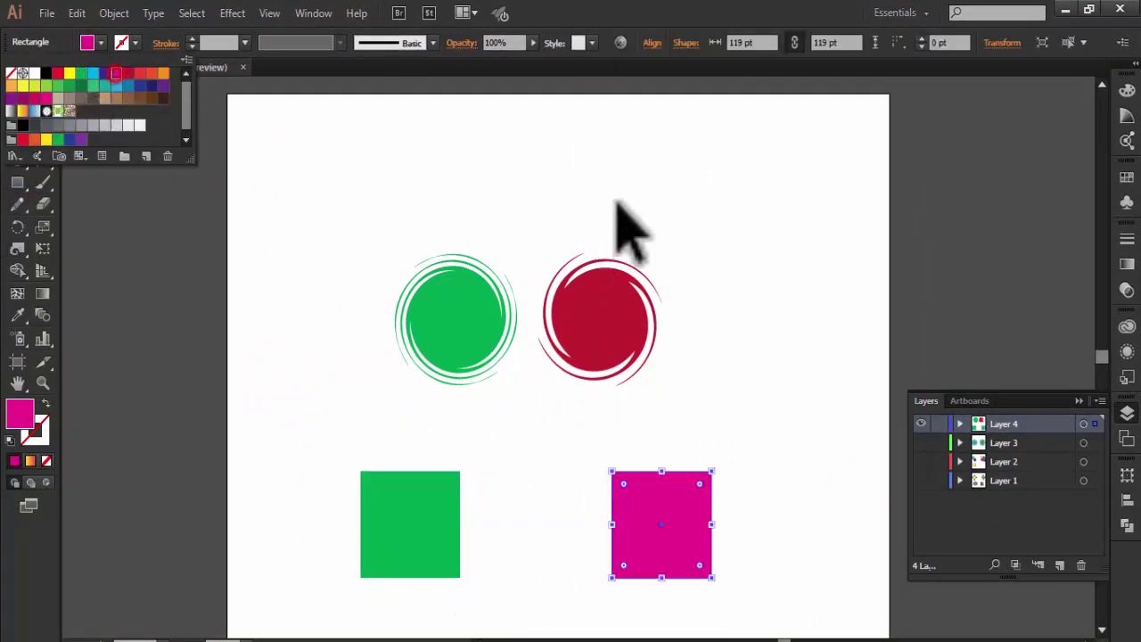
click(625, 192)
click(707, 403)
Twirl the lower green square into a tilted swirled oval.
scroll(446, 338, down, 2)
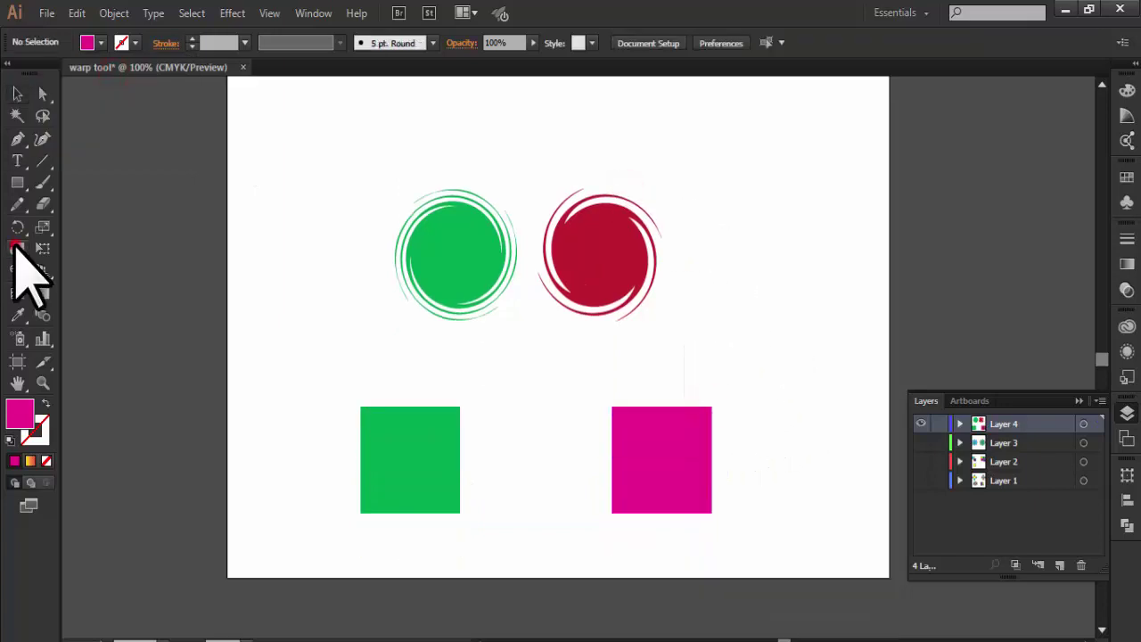
double_click(17, 249)
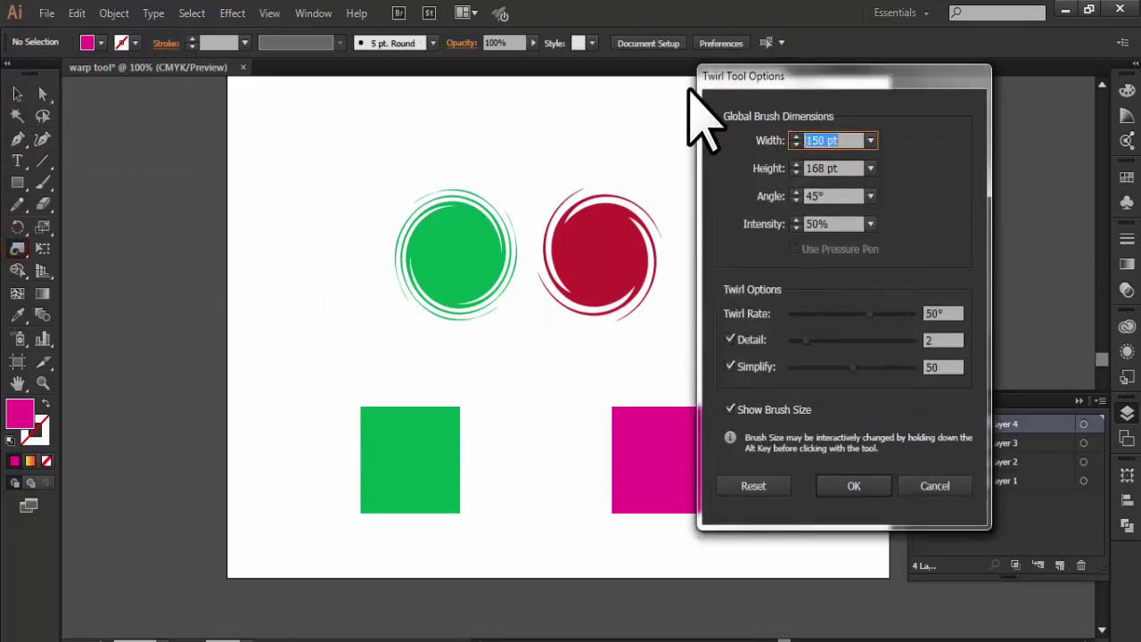
drag(879, 74, 919, 75)
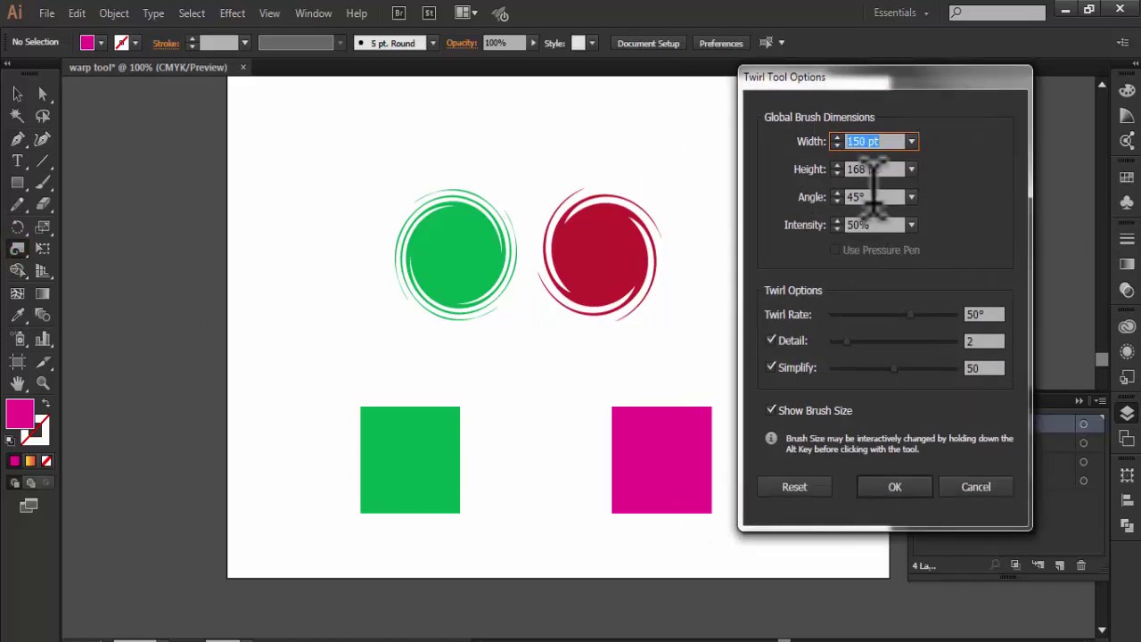
click(892, 486)
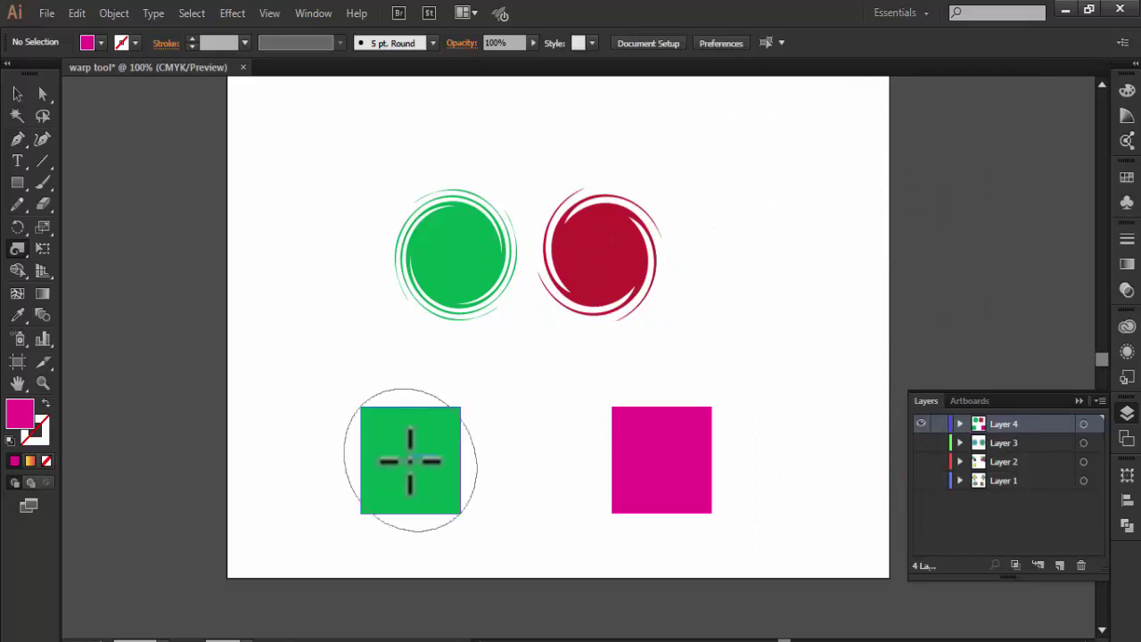
drag(410, 460, 410, 460)
drag(407, 509, 408, 458)
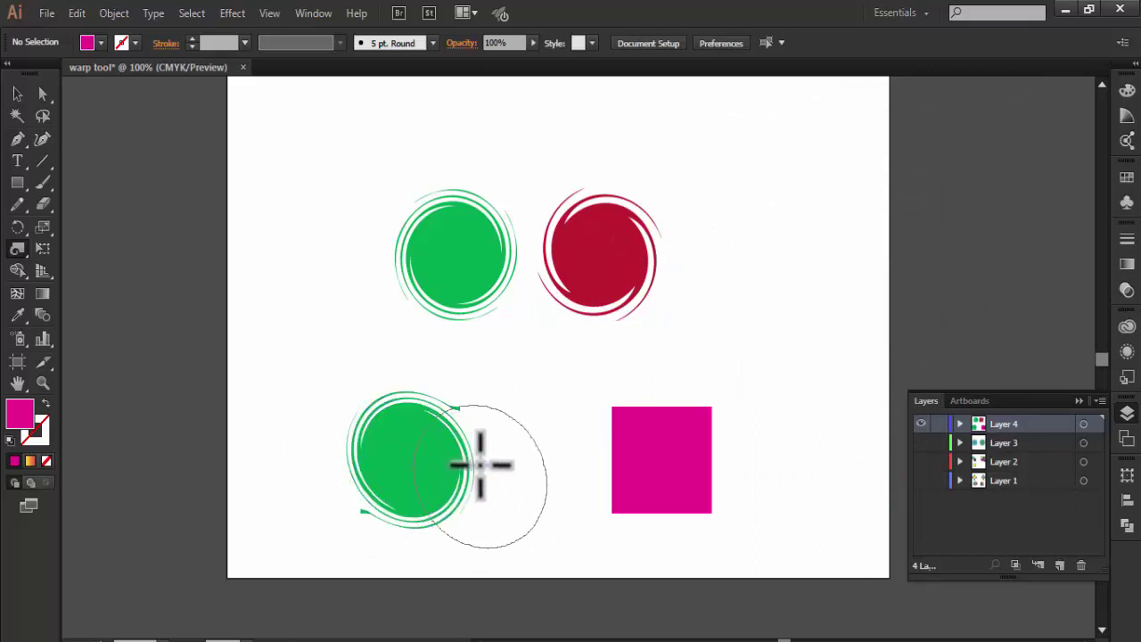
mouse_move(315, 448)
mouse_down()
mouse_move(392, 468)
mouse_move(403, 451)
mouse_up()
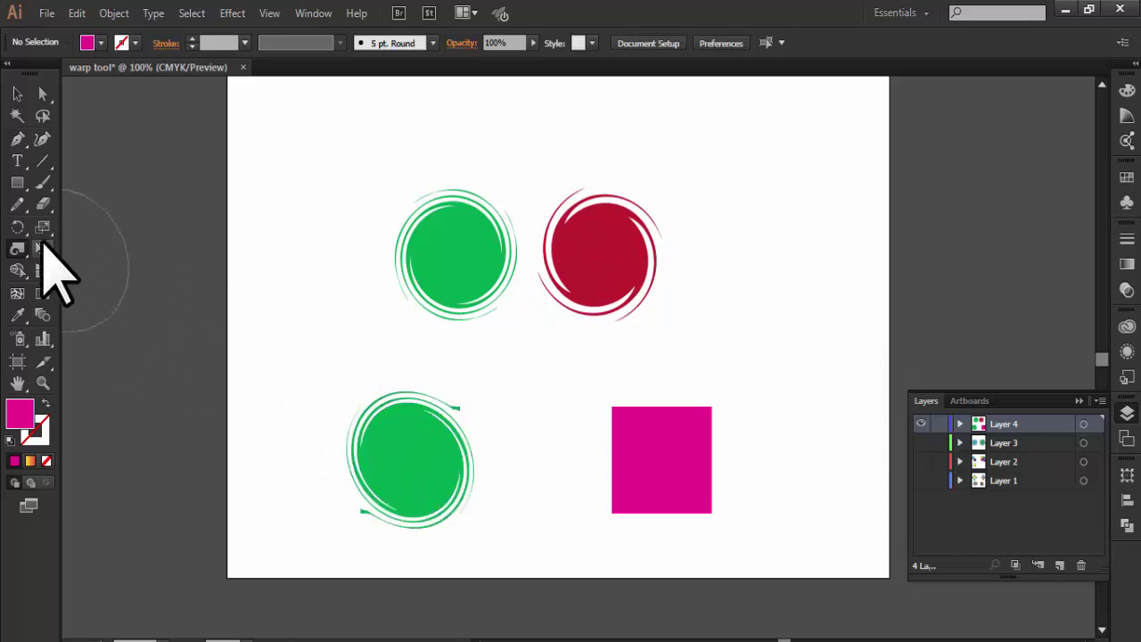
Set the Twirl angle to -45° and twirl the magenta square into a swirl.
double_click(17, 249)
click(912, 196)
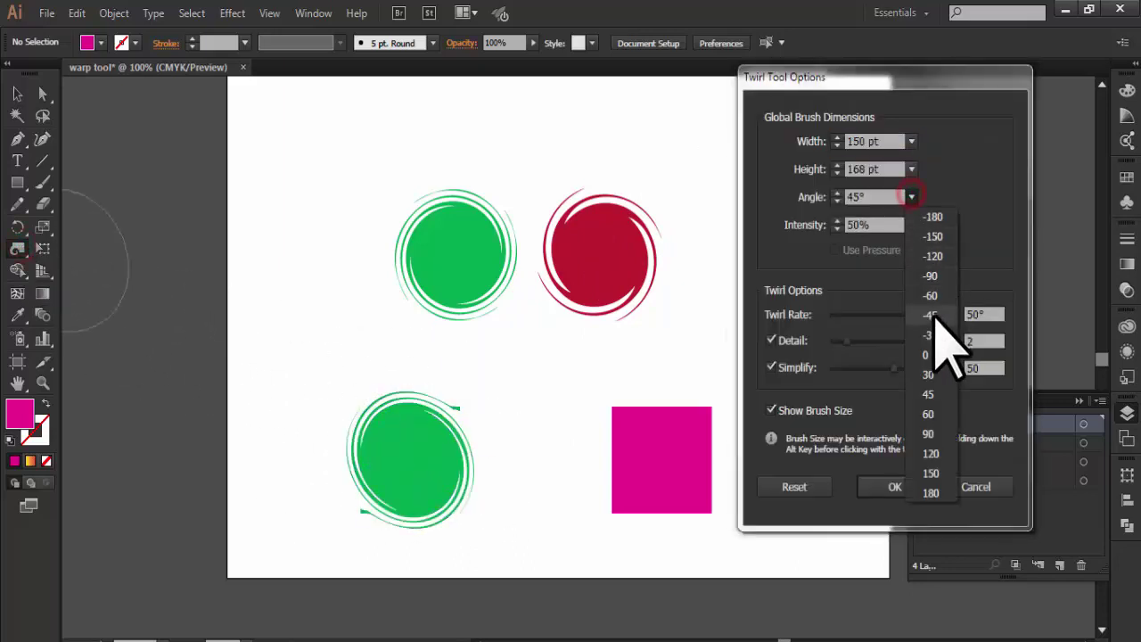
click(931, 315)
click(891, 486)
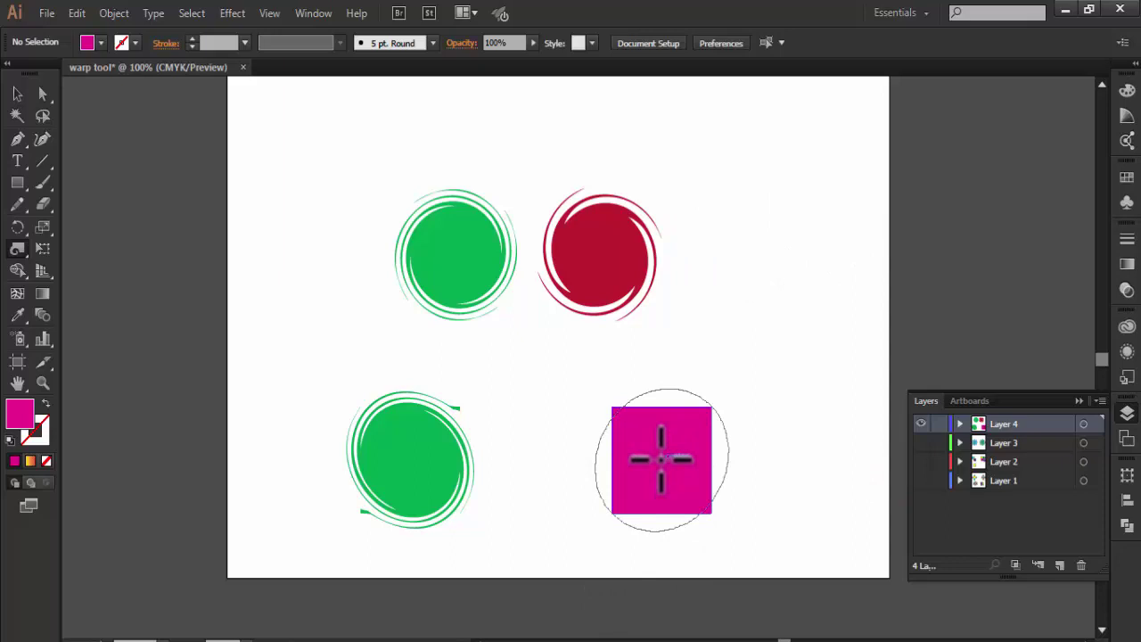
drag(661, 459, 662, 460)
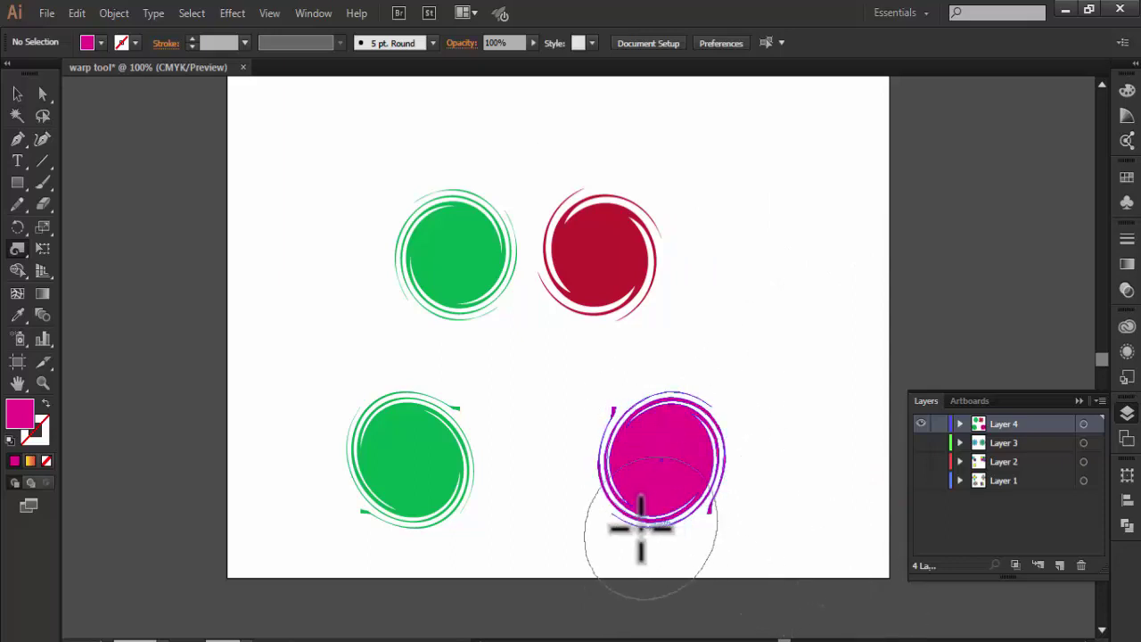
mouse_move(446, 463)
mouse_down()
mouse_move(386, 397)
mouse_move(331, 471)
mouse_up()
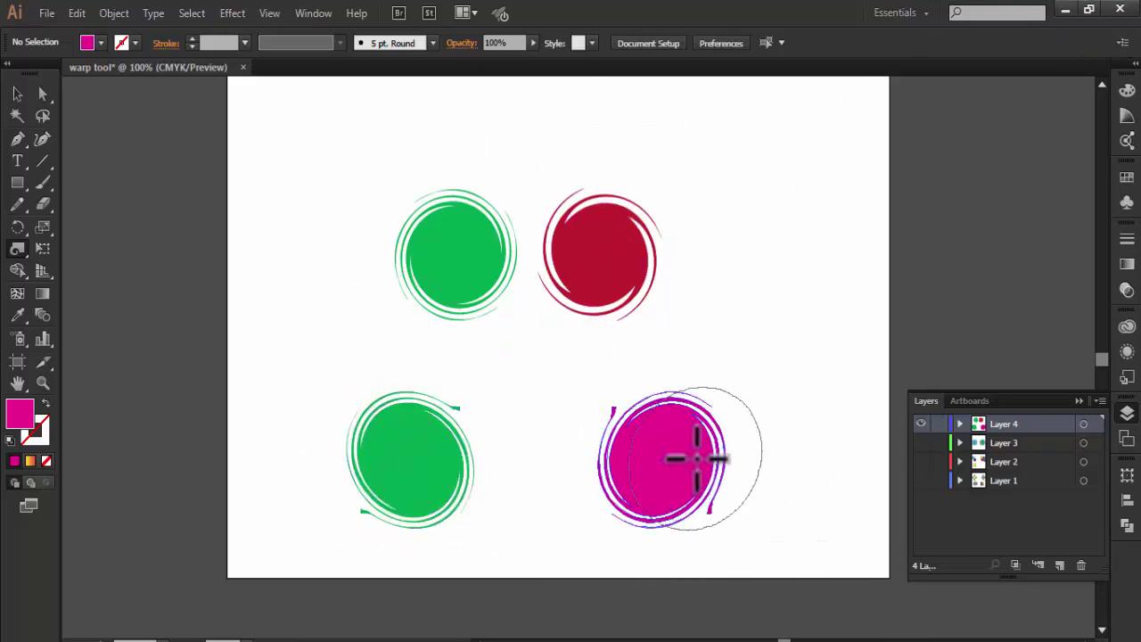
Confirm Twirl tool settings of 150 pt width, -45° angle and 50% intensity.
double_click(17, 243)
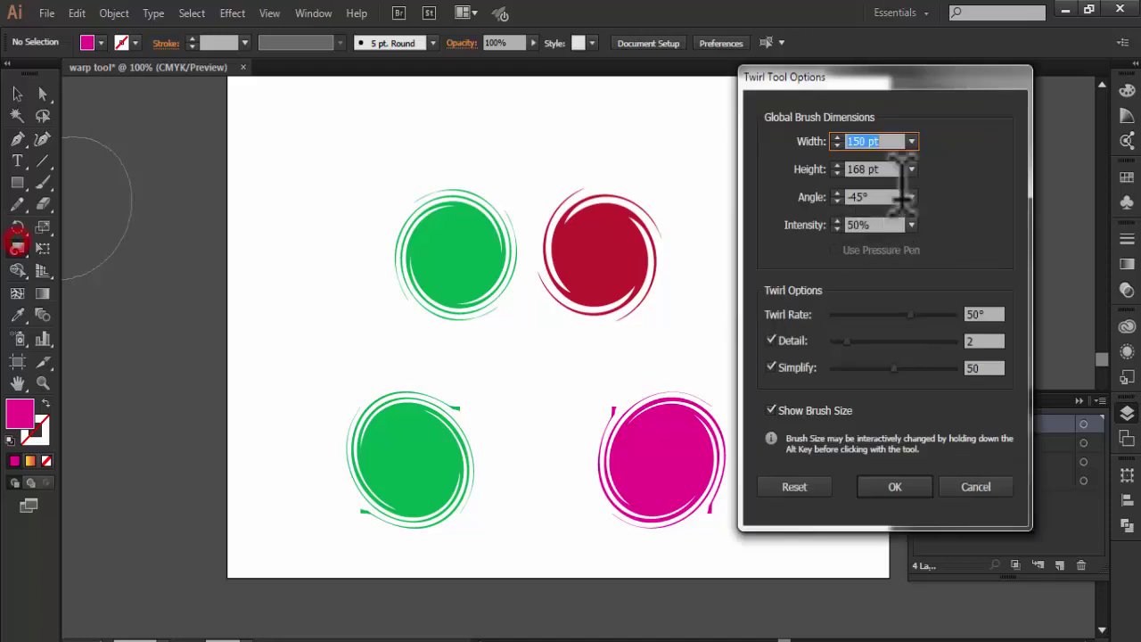
click(911, 196)
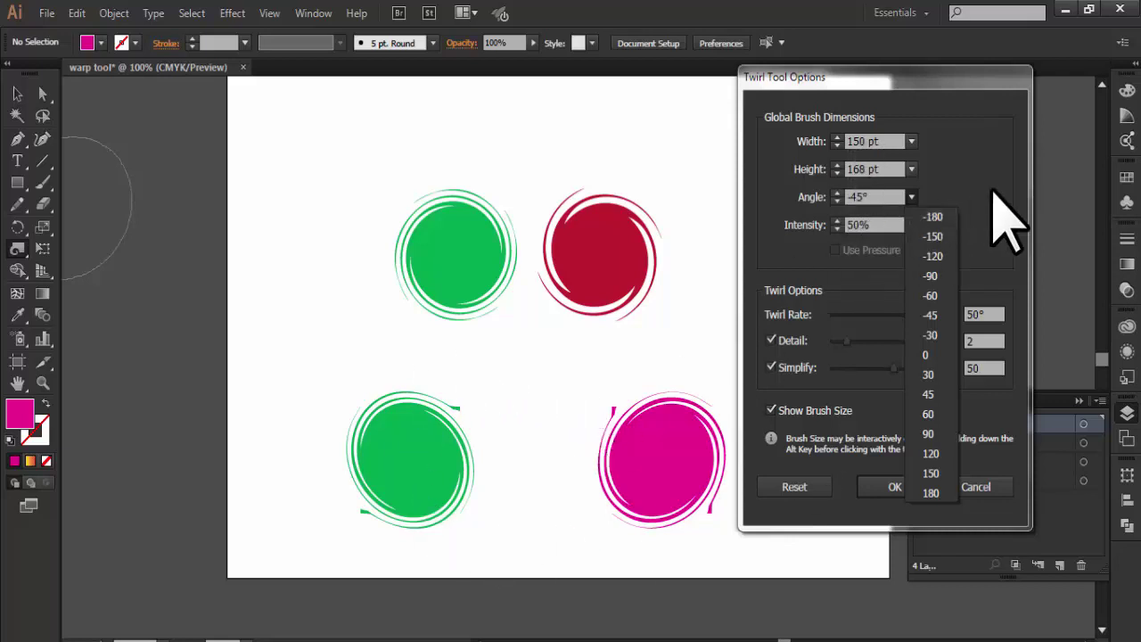
click(952, 211)
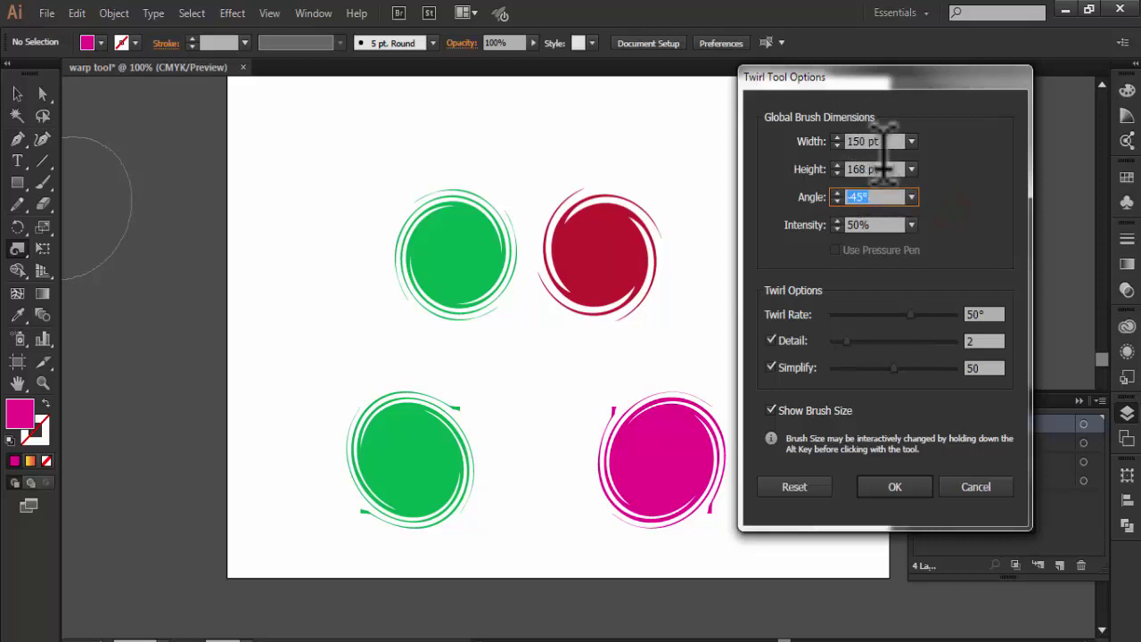
click(911, 141)
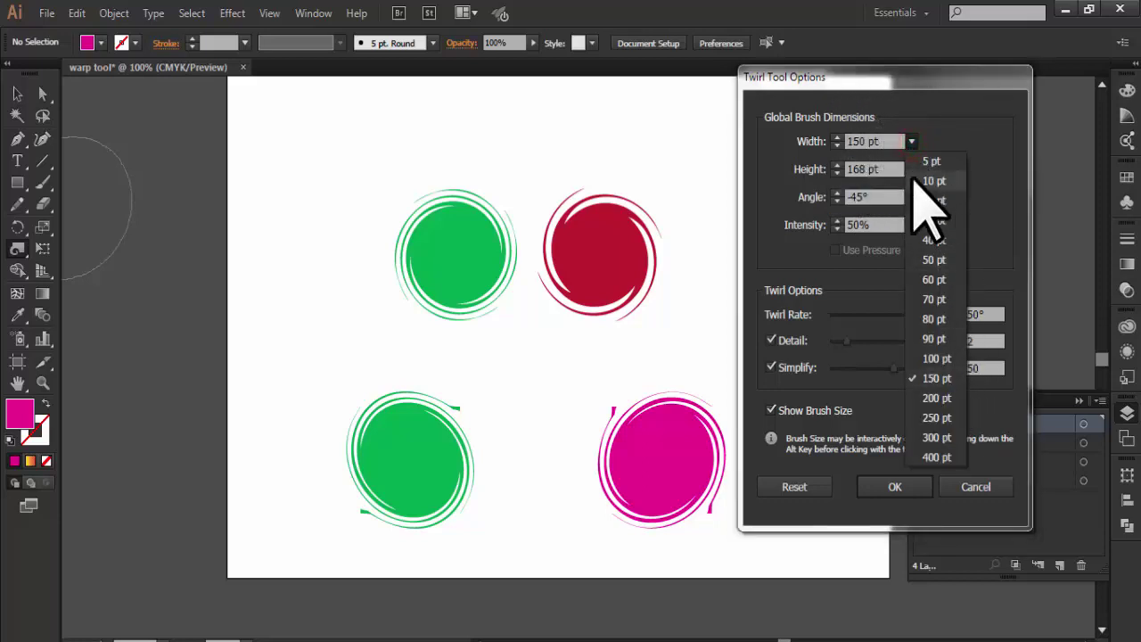
click(936, 378)
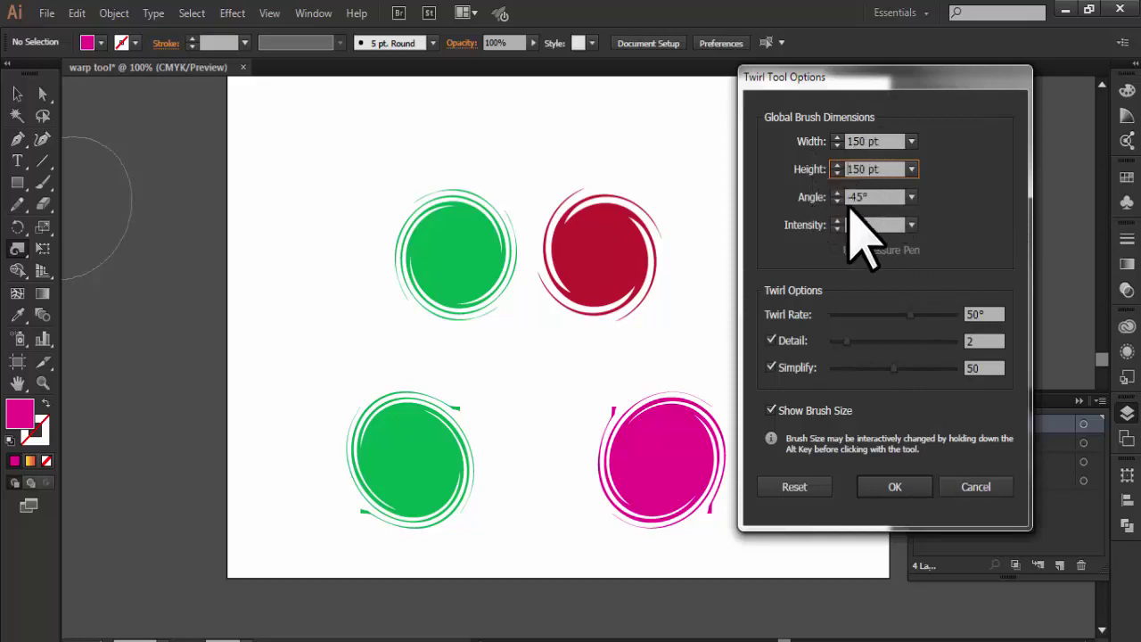
click(895, 487)
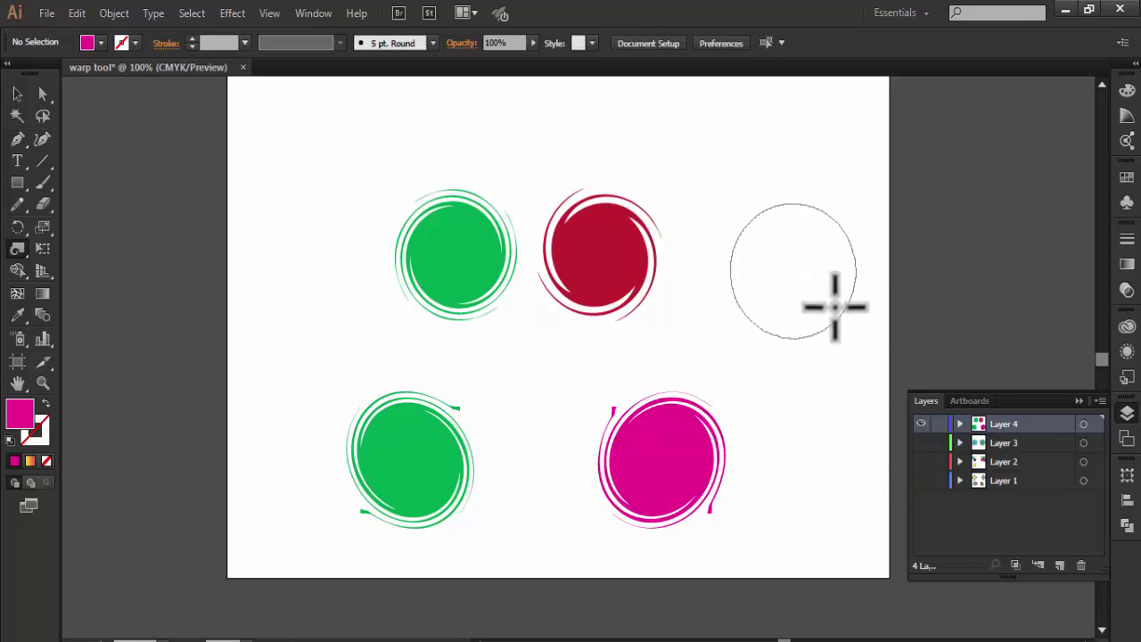
double_click(17, 249)
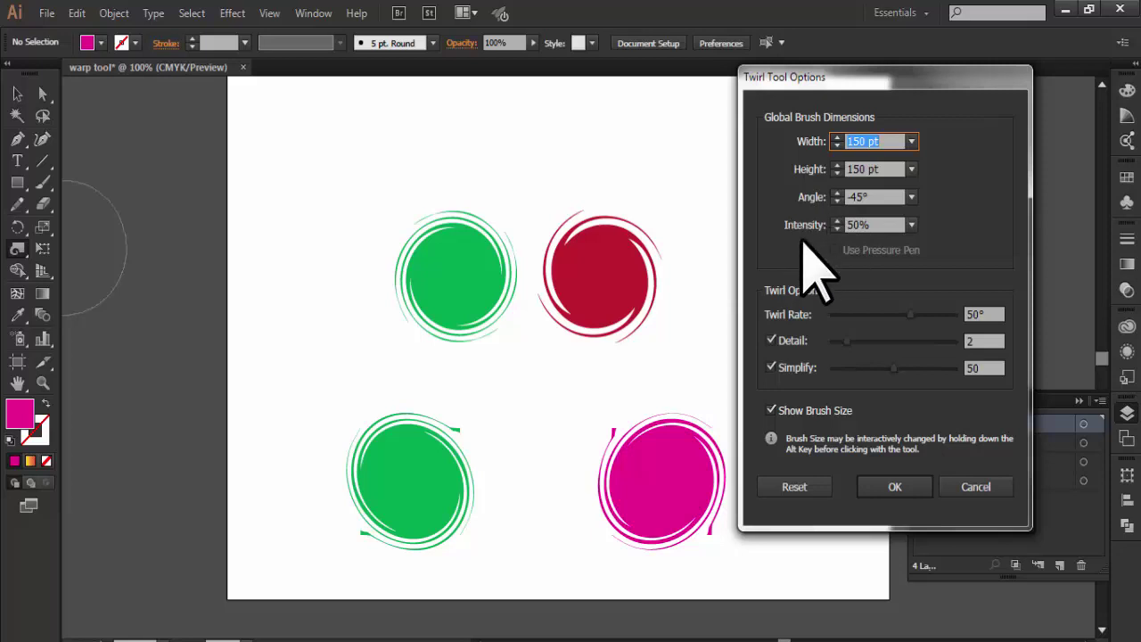
click(910, 488)
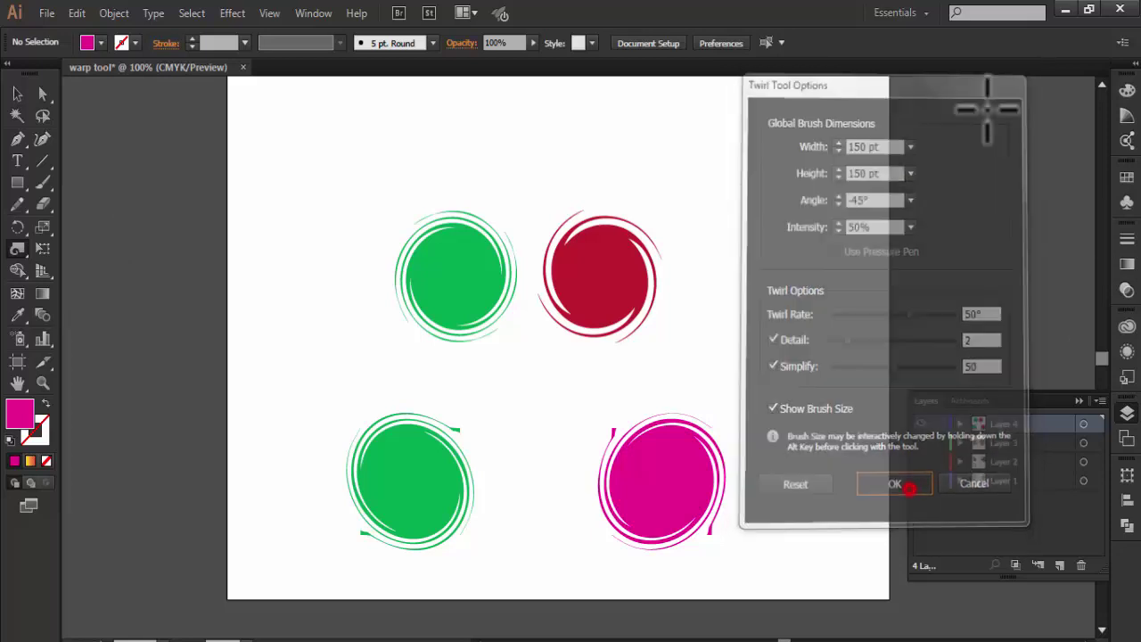
click(17, 181)
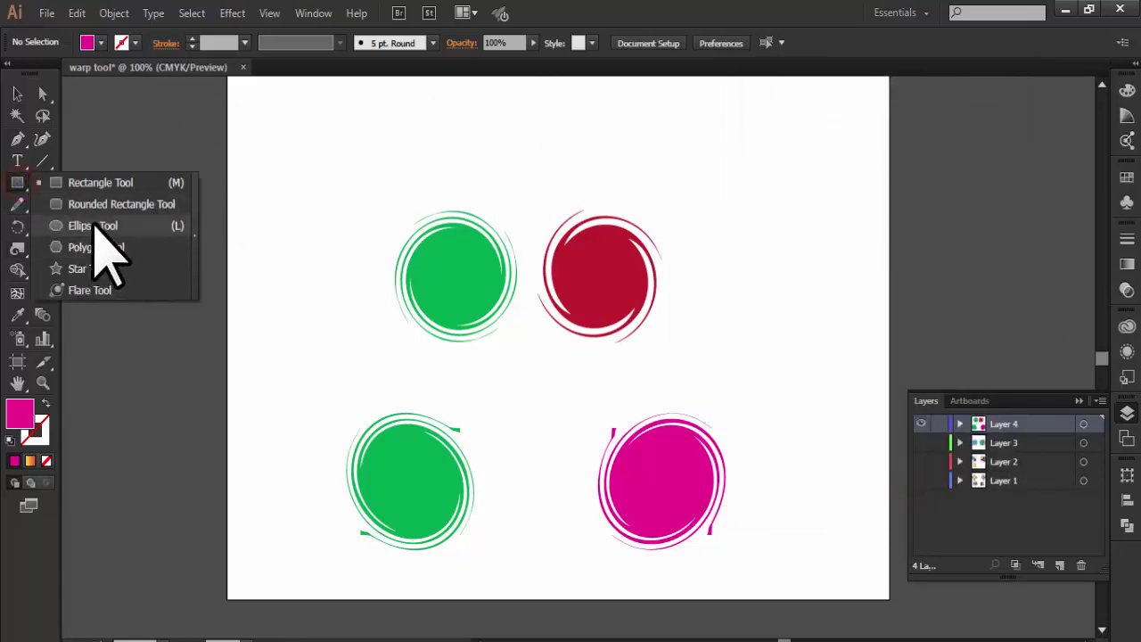
At 20% twirl intensity, try twirling the magenta rounded square, then undo it.
click(75, 204)
scroll(636, 255, up, 1)
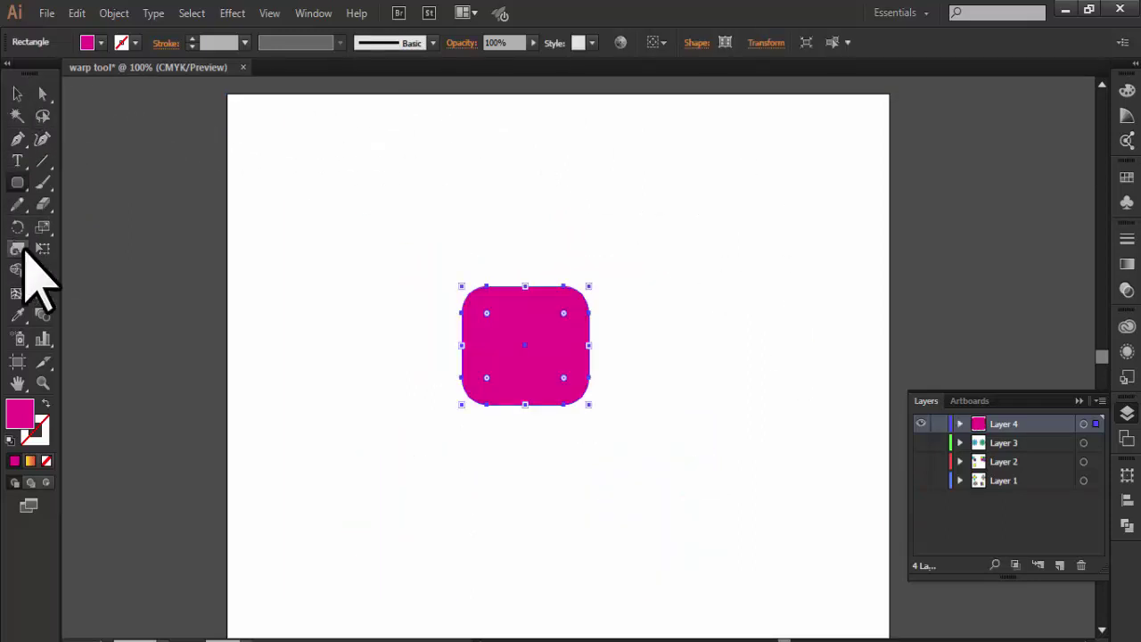
double_click(18, 248)
click(911, 225)
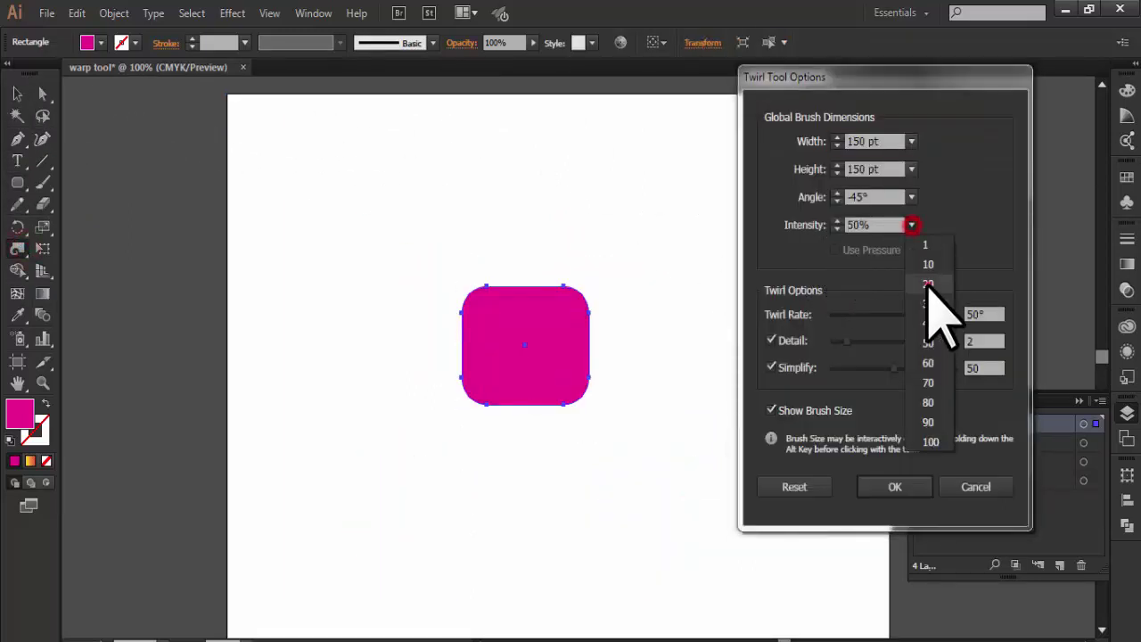
click(932, 285)
click(895, 487)
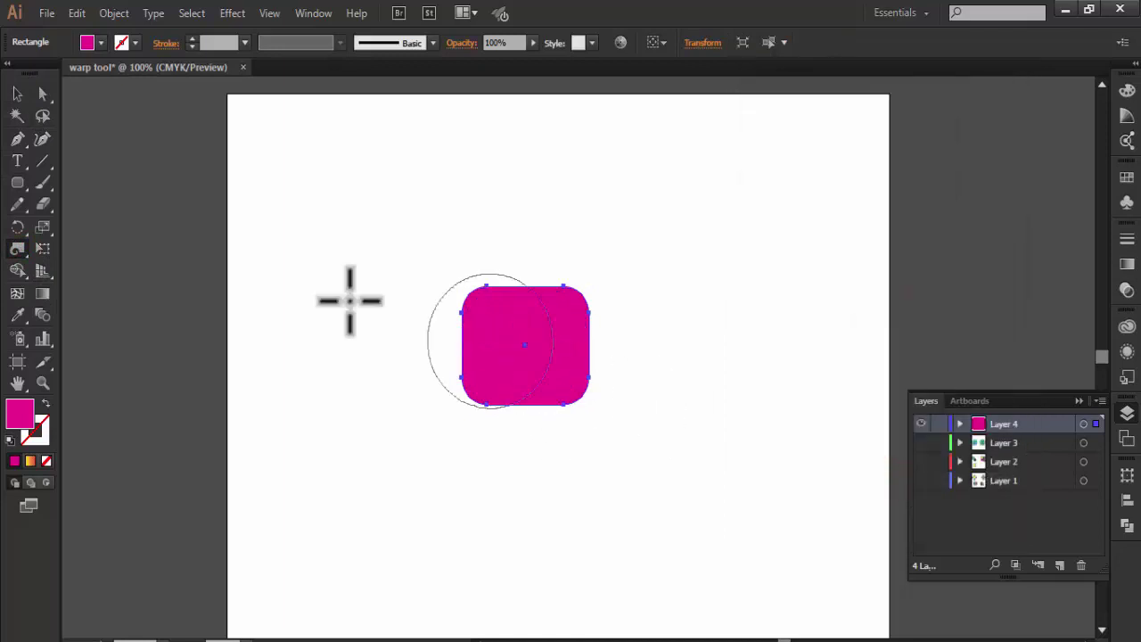
click(283, 273)
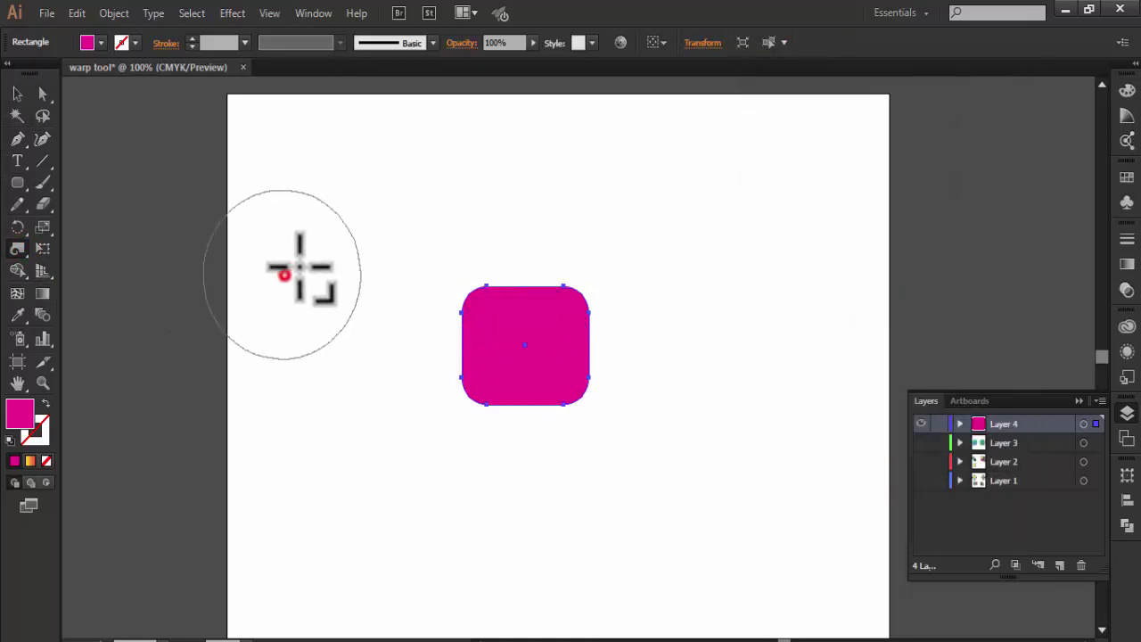
drag(525, 344, 526, 342)
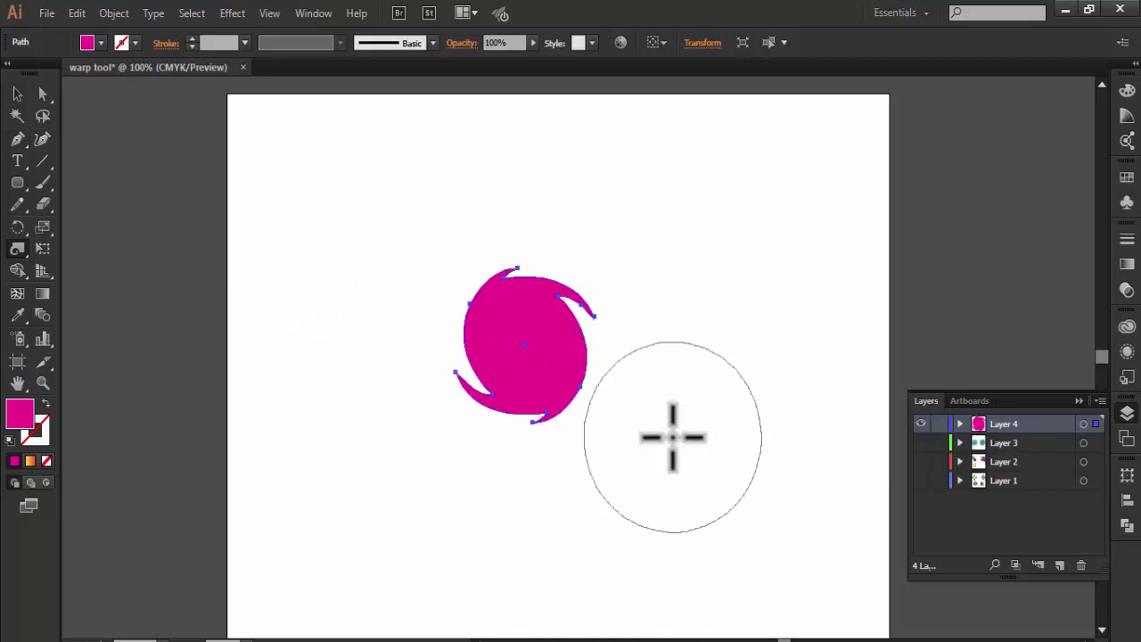
key(ctrl+z)
Raise the twirl intensity, twirl the magenta square again, and undo the attempt.
double_click(25, 251)
click(911, 225)
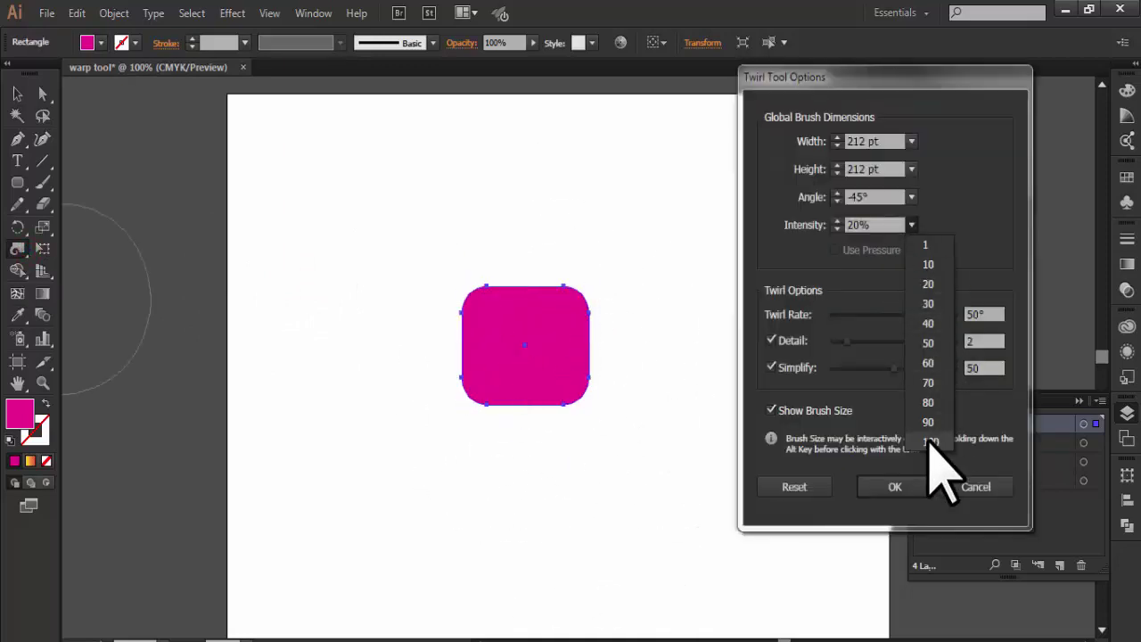
click(927, 442)
click(895, 487)
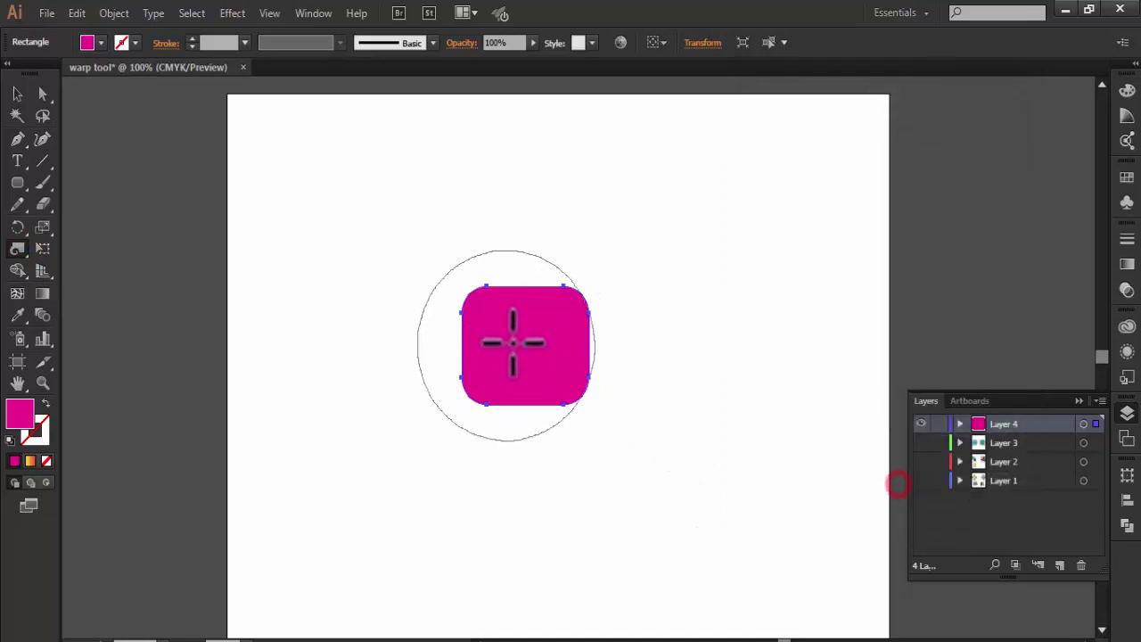
mouse_move(525, 346)
mouse_down()
mouse_move(595, 358)
mouse_move(527, 339)
mouse_up()
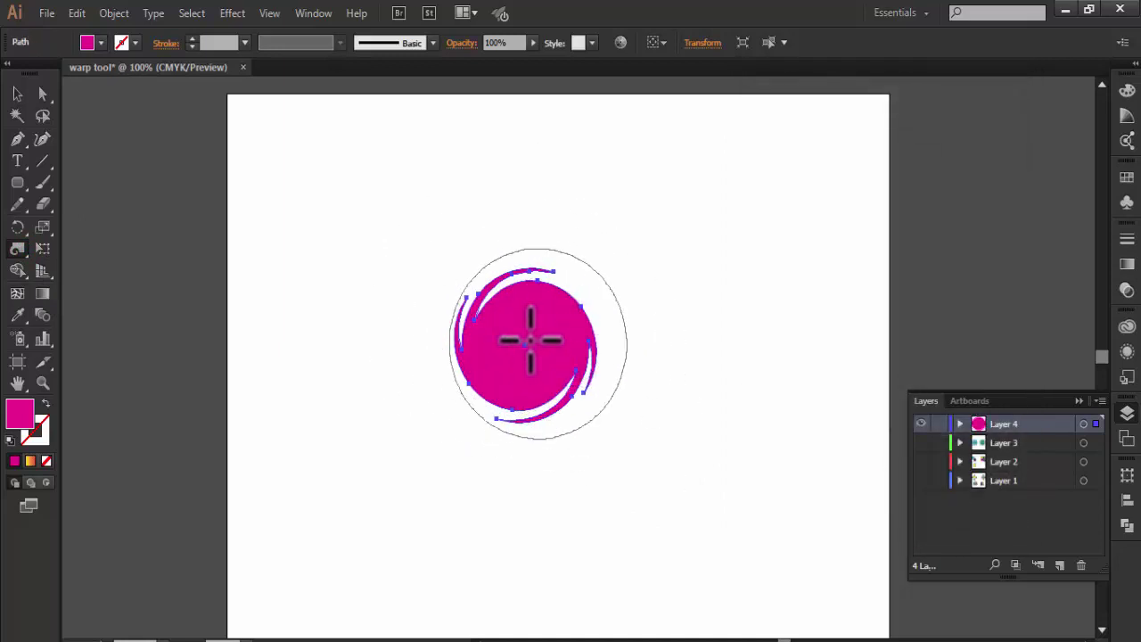
key(ctrl+z)
key(ctrl+z)
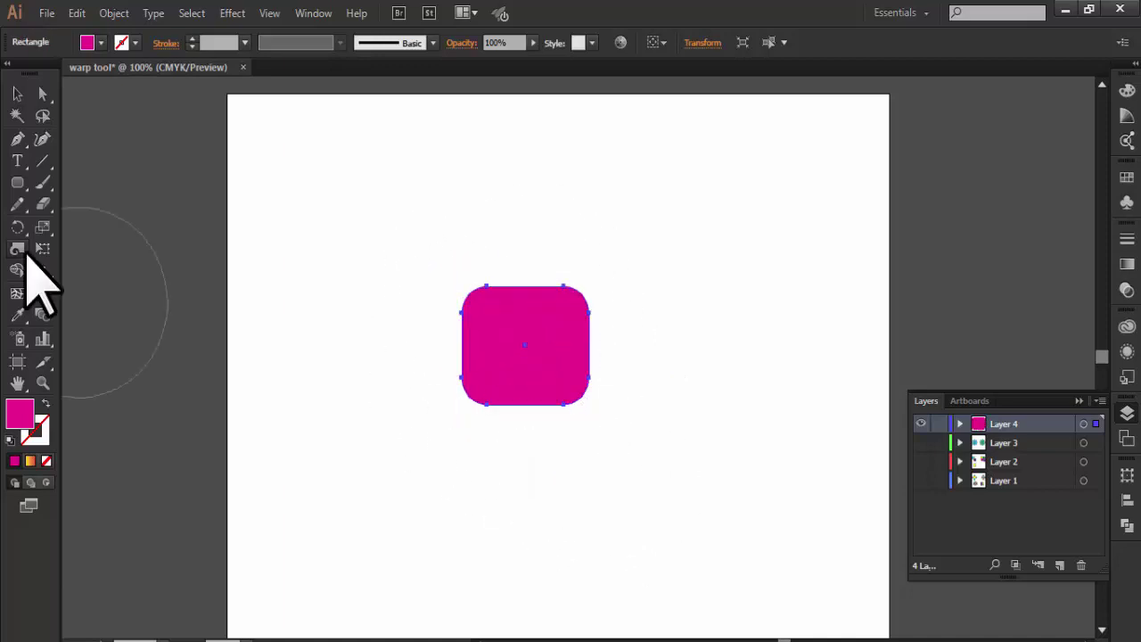
Twist the magenta rounded square, then retry the twirl with intensity lowered to 10%.
double_click(25, 251)
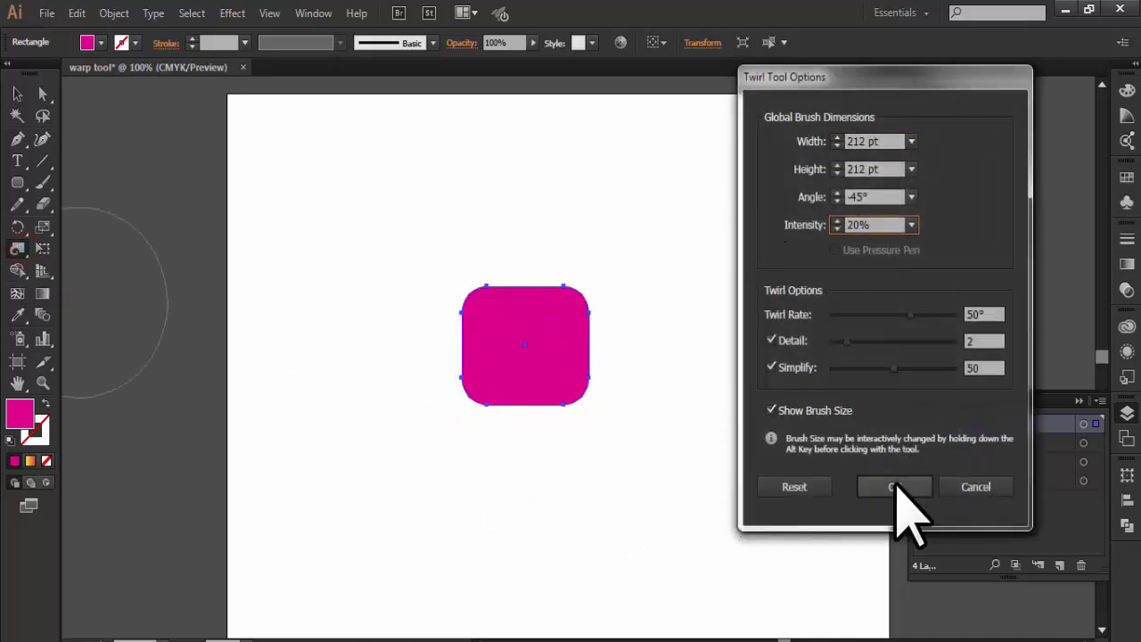
click(894, 484)
mouse_move(525, 344)
mouse_down()
mouse_move(593, 354)
mouse_move(499, 211)
mouse_move(502, 270)
mouse_move(573, 306)
mouse_up()
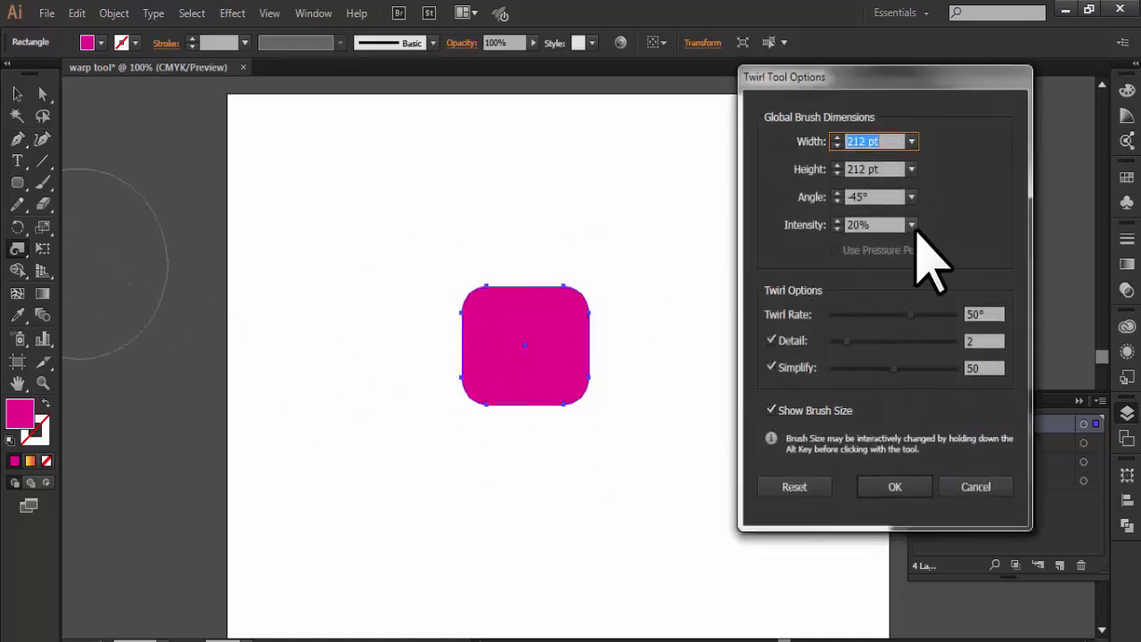
click(912, 225)
click(926, 259)
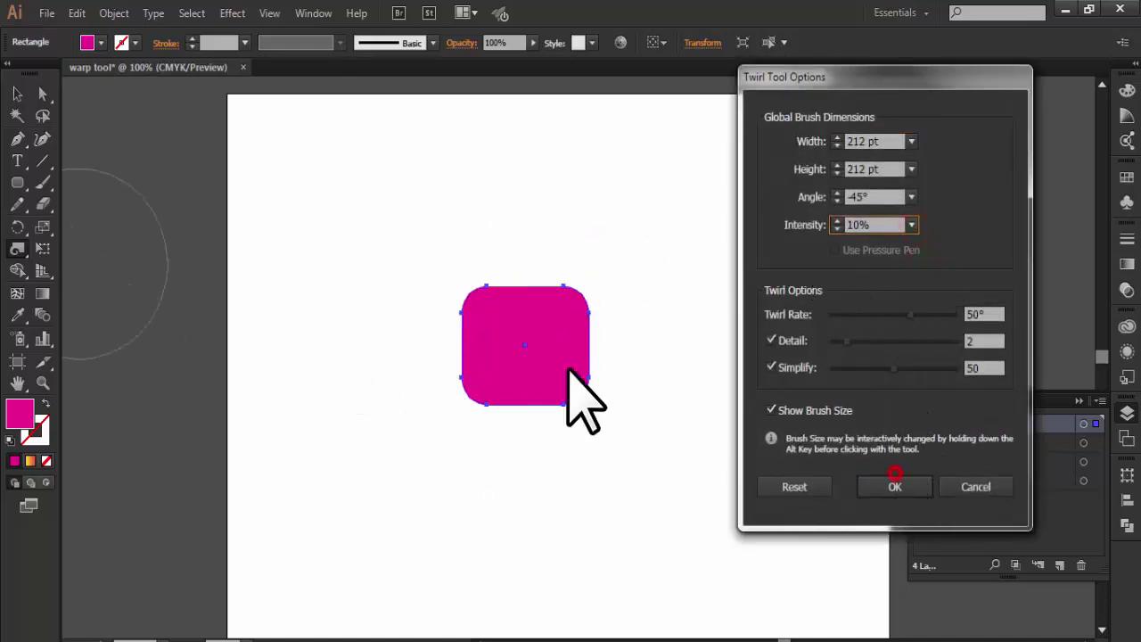
click(894, 486)
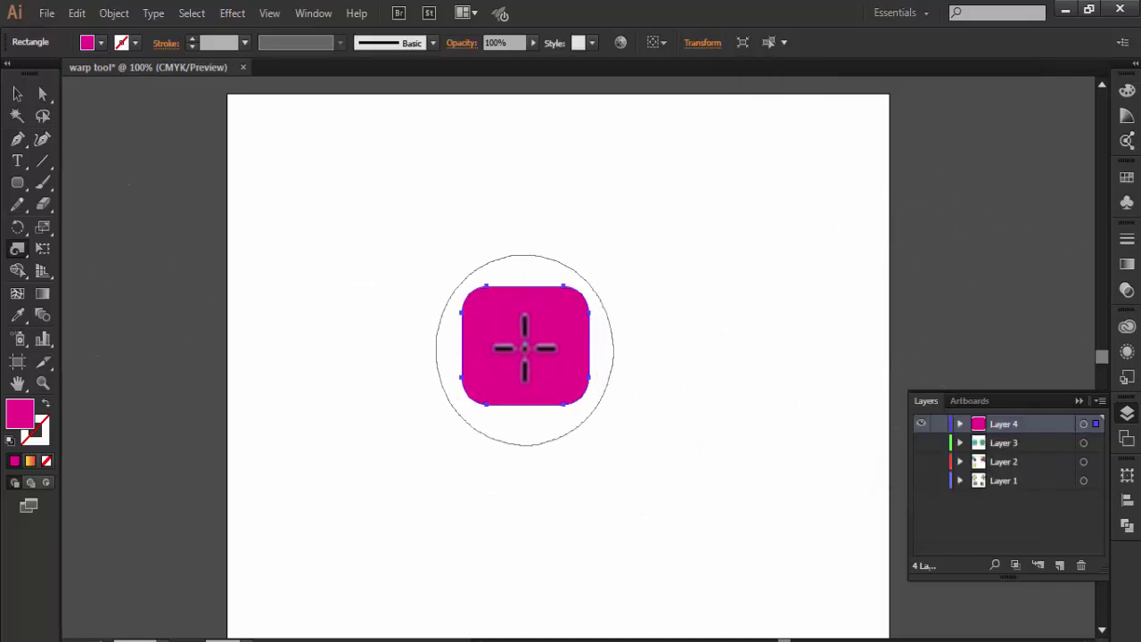
drag(525, 345, 525, 344)
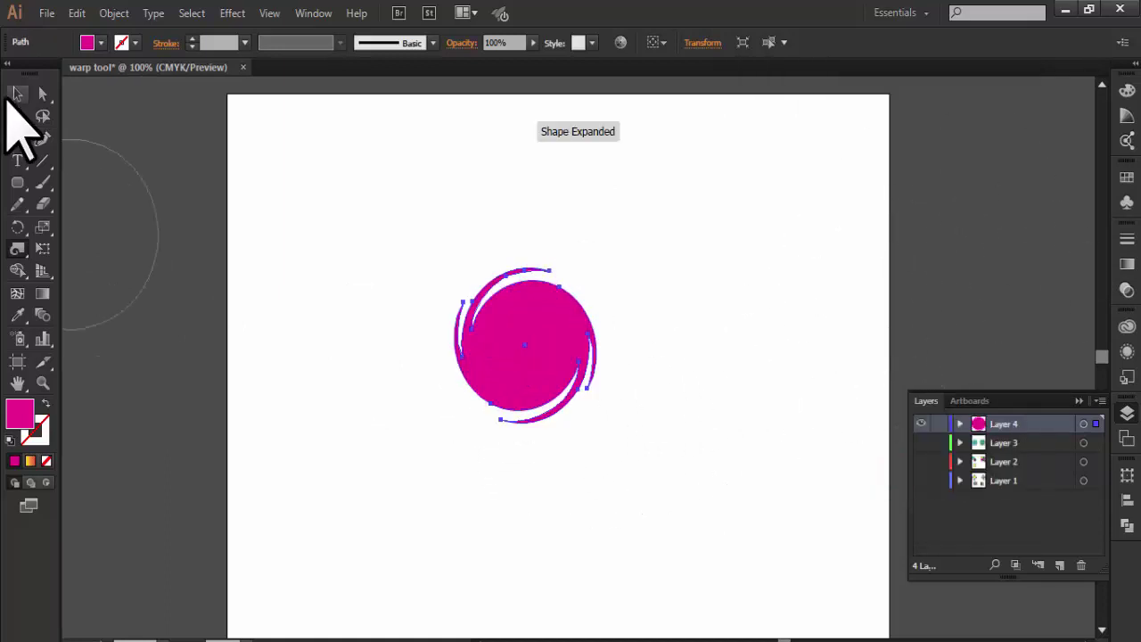
click(17, 94)
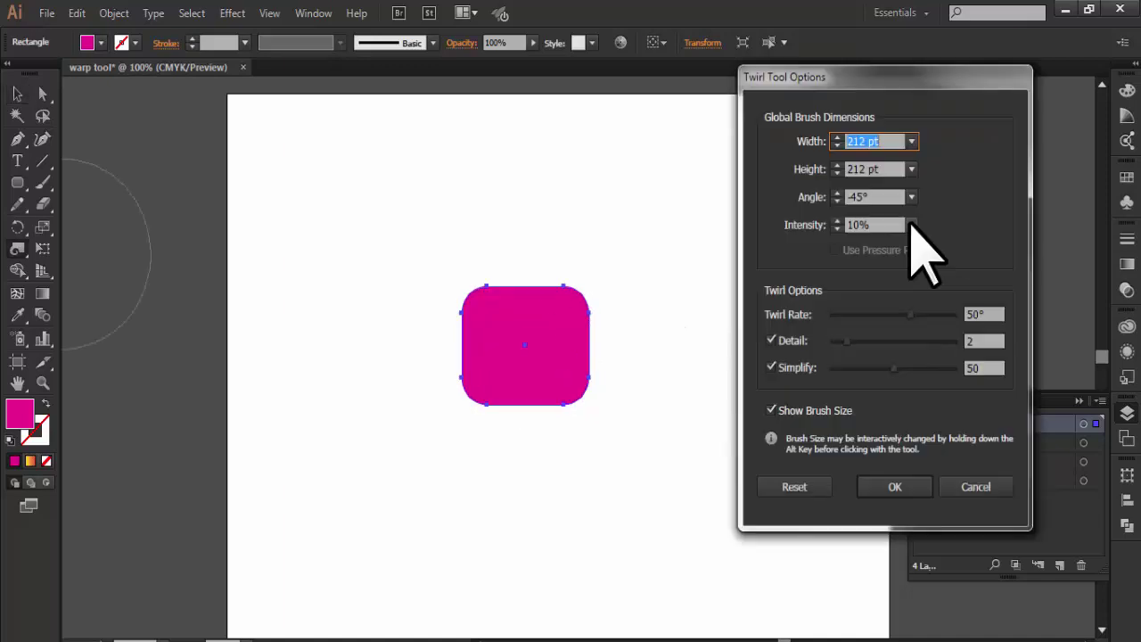
Twirl the magenta square into a round swirl at 100% intensity, then delete it.
click(912, 224)
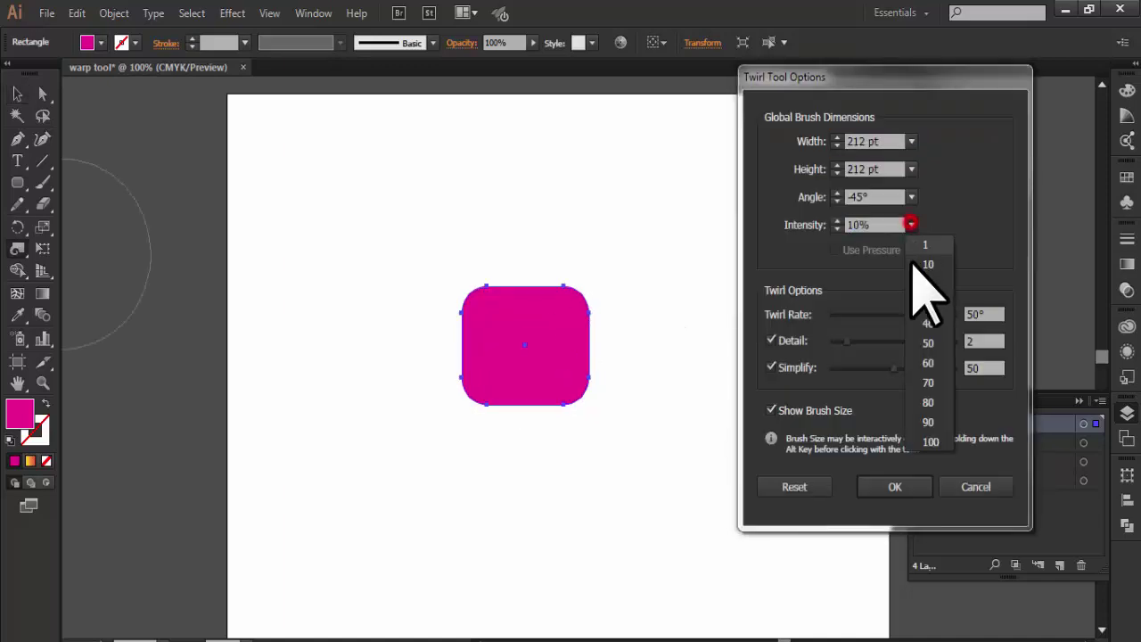
click(930, 441)
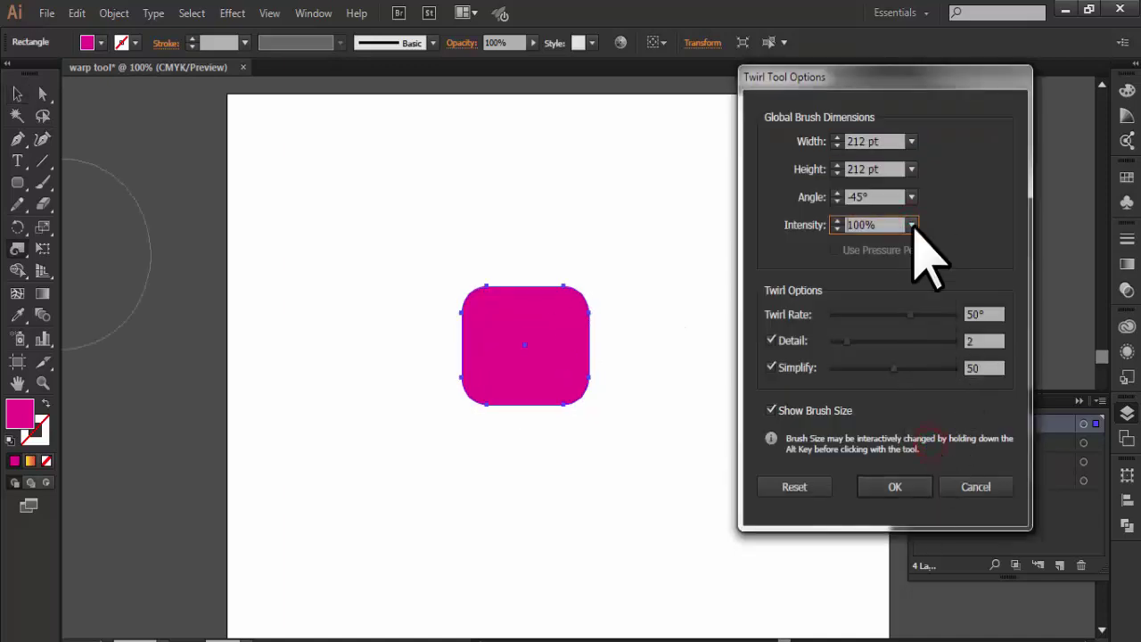
click(895, 487)
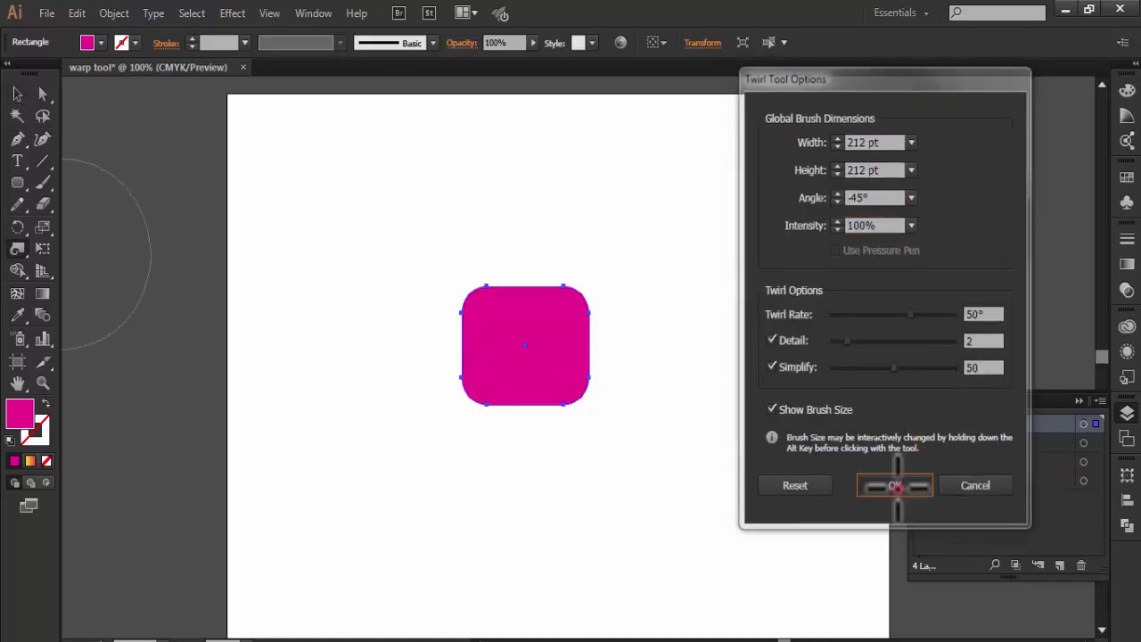
key(ctrl+shift+a)
click(17, 248)
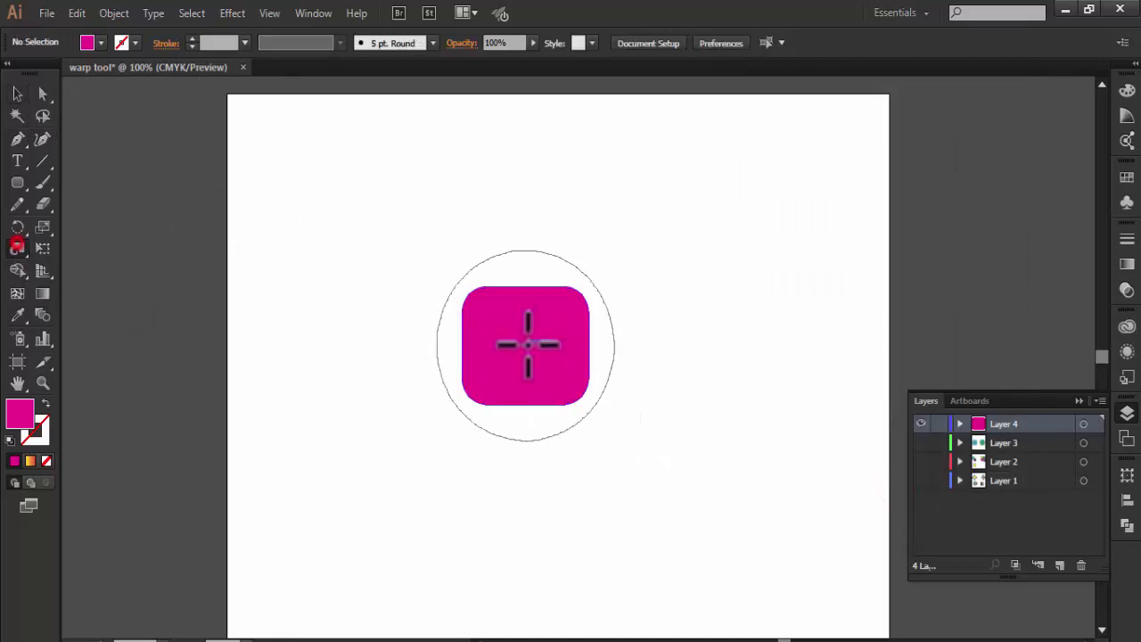
drag(526, 346, 669, 461)
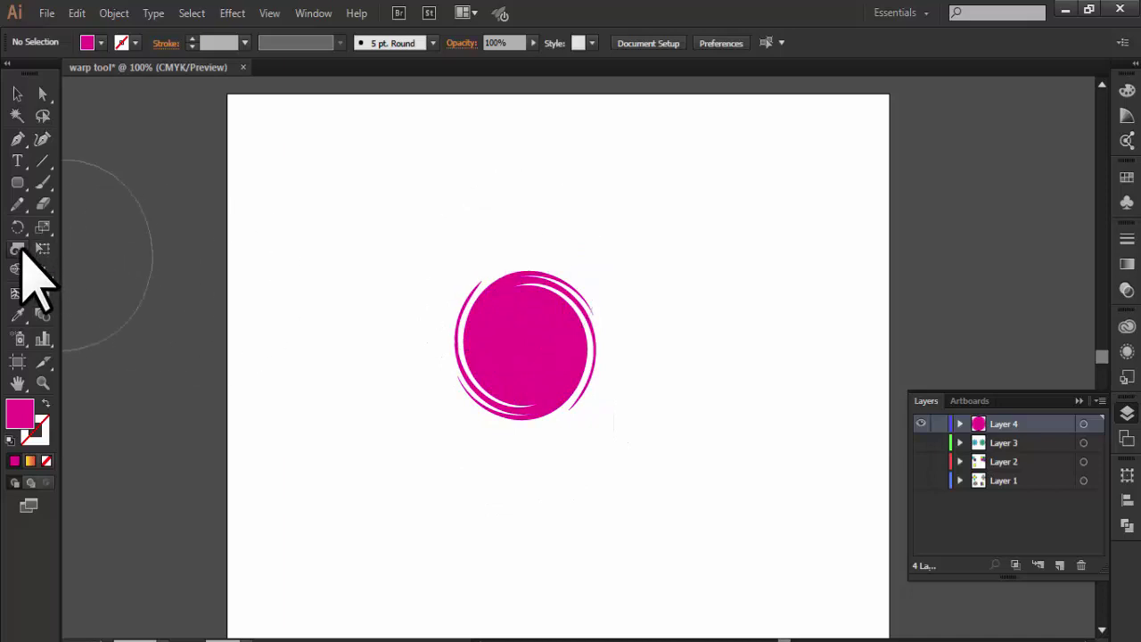
drag(17, 249, 89, 311)
key(ctrl+a)
key(Delete)
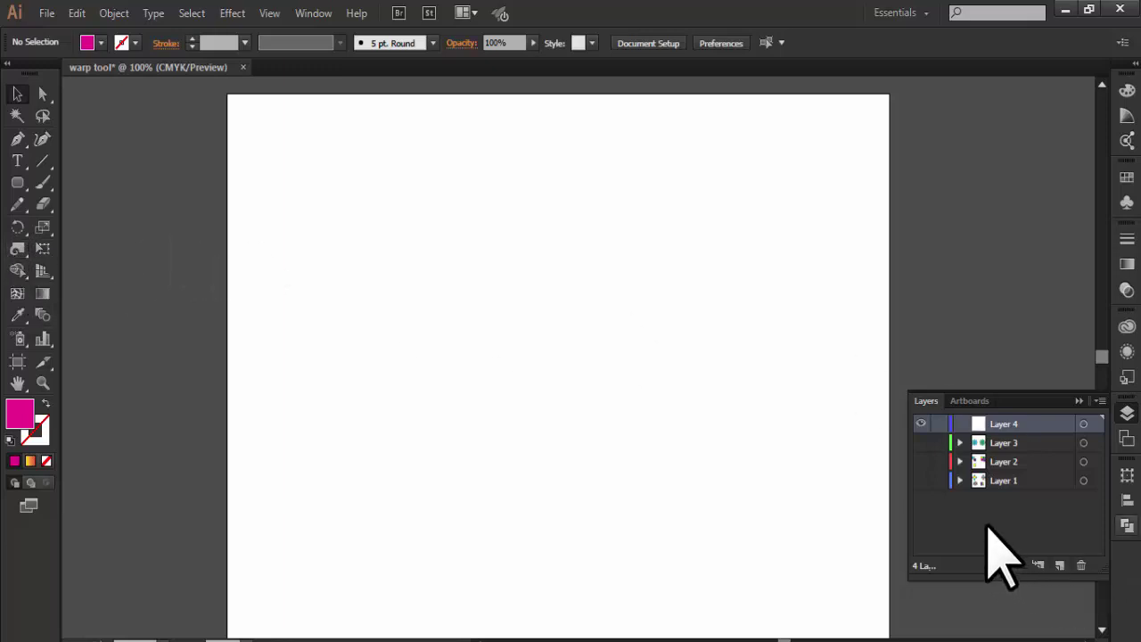
Turn on Layers 1–3 so the four coloured shape groups appear on the artboard.
drag(919, 481, 922, 442)
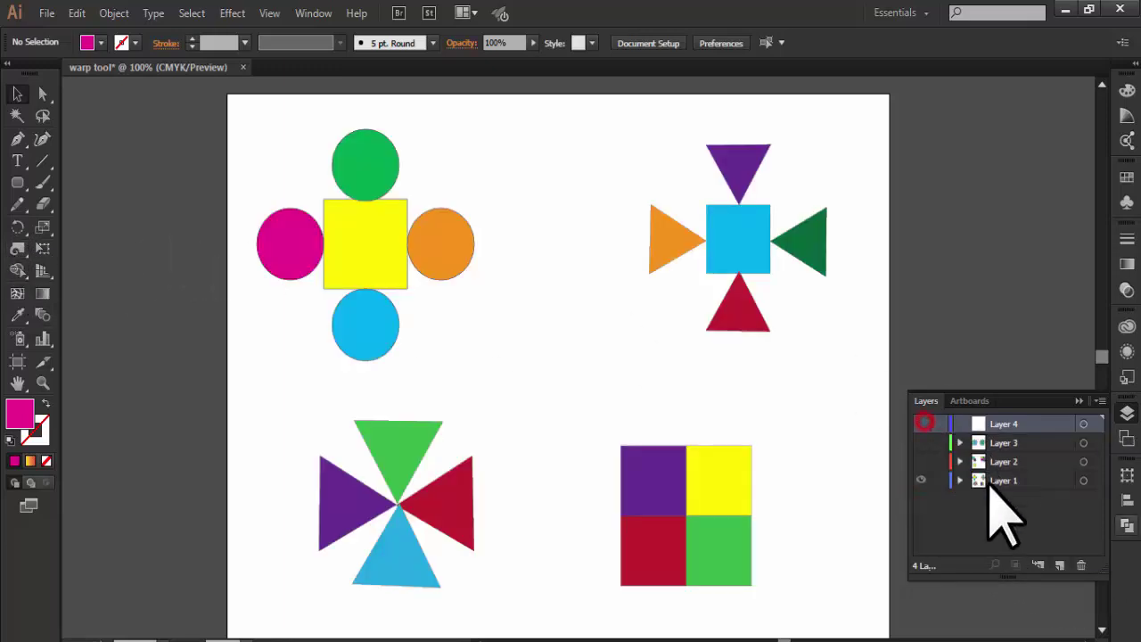
click(395, 199)
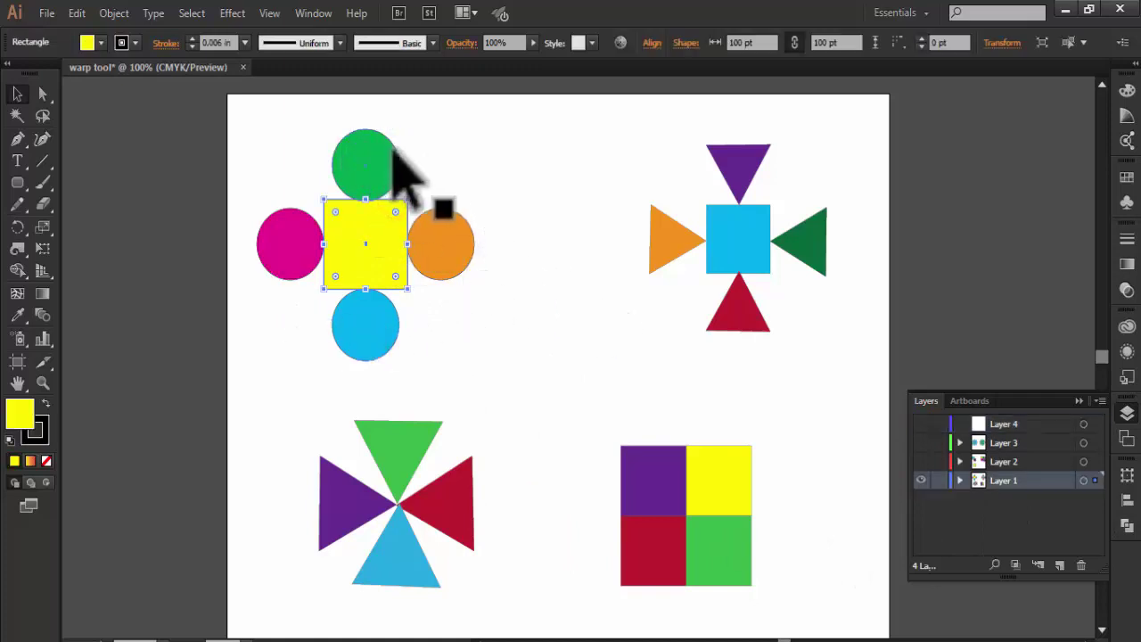
click(454, 168)
click(16, 182)
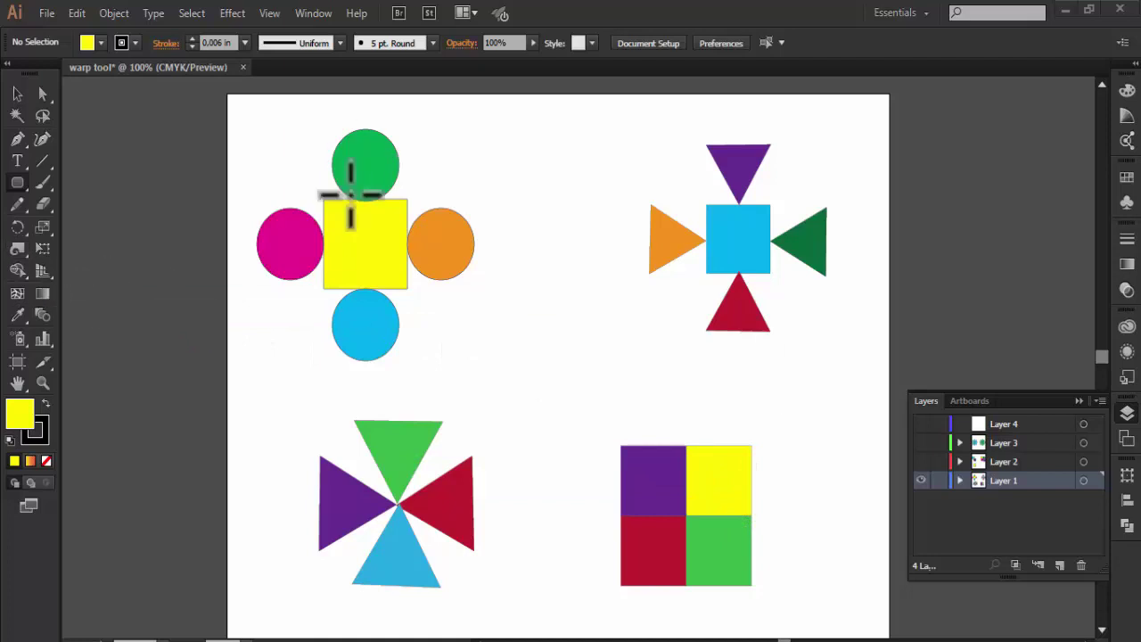
click(17, 250)
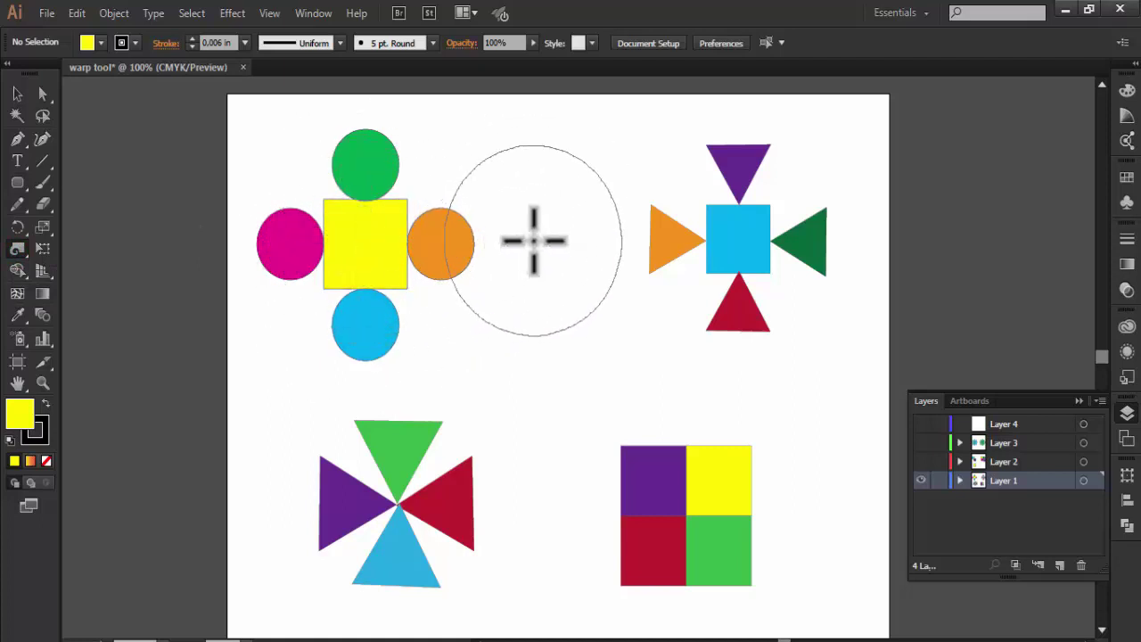
With a larger brush, twist the top-left circle cluster into a spiral; set intensity to 40%.
drag(554, 210, 577, 188)
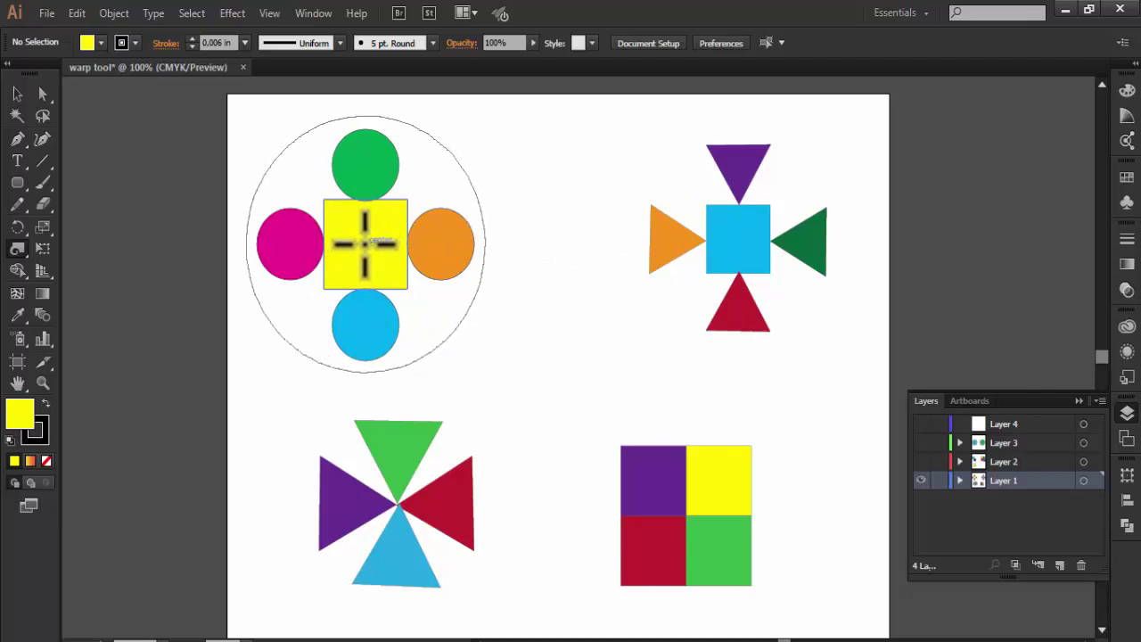
mouse_move(366, 241)
mouse_down()
mouse_move(314, 223)
mouse_move(383, 247)
mouse_move(377, 280)
mouse_move(438, 204)
mouse_move(406, 174)
mouse_up()
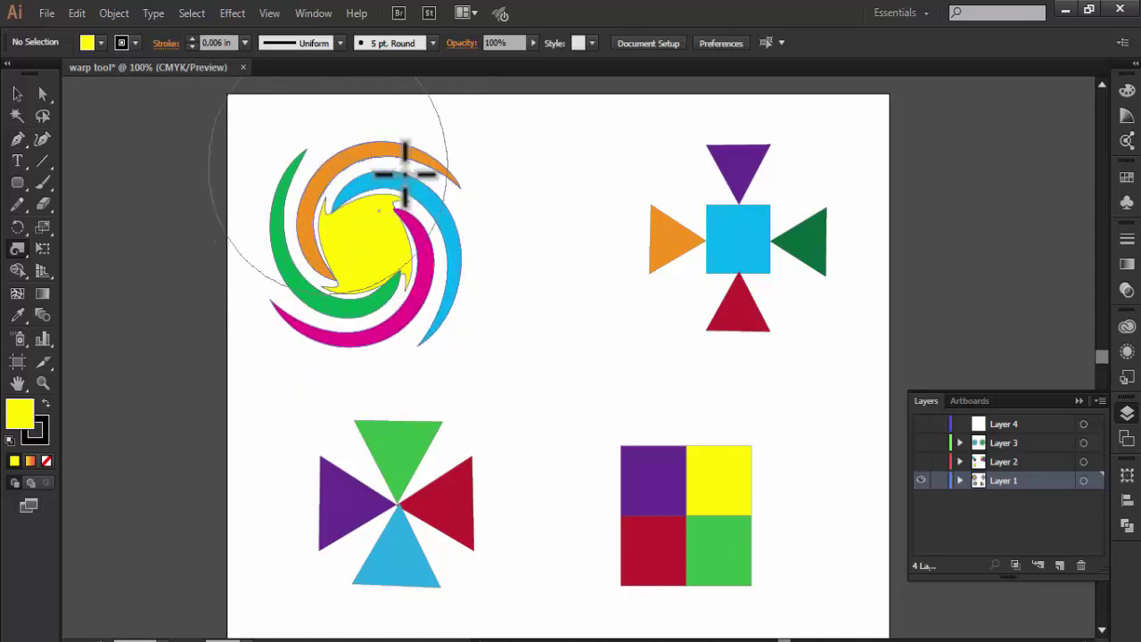
double_click(16, 248)
click(911, 224)
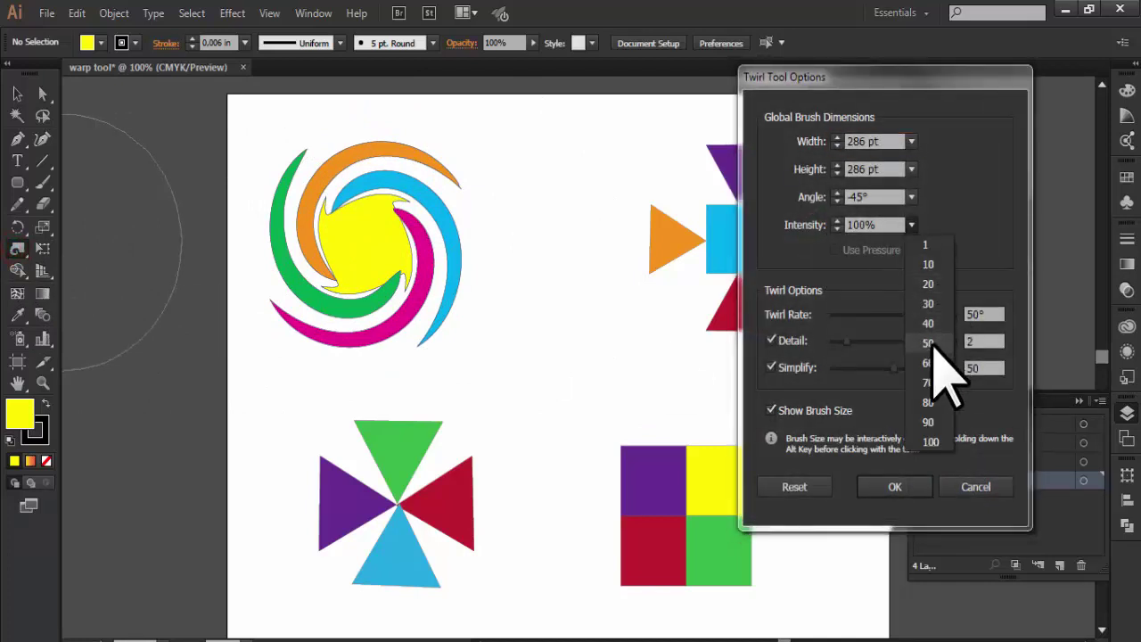
click(927, 346)
key(Return)
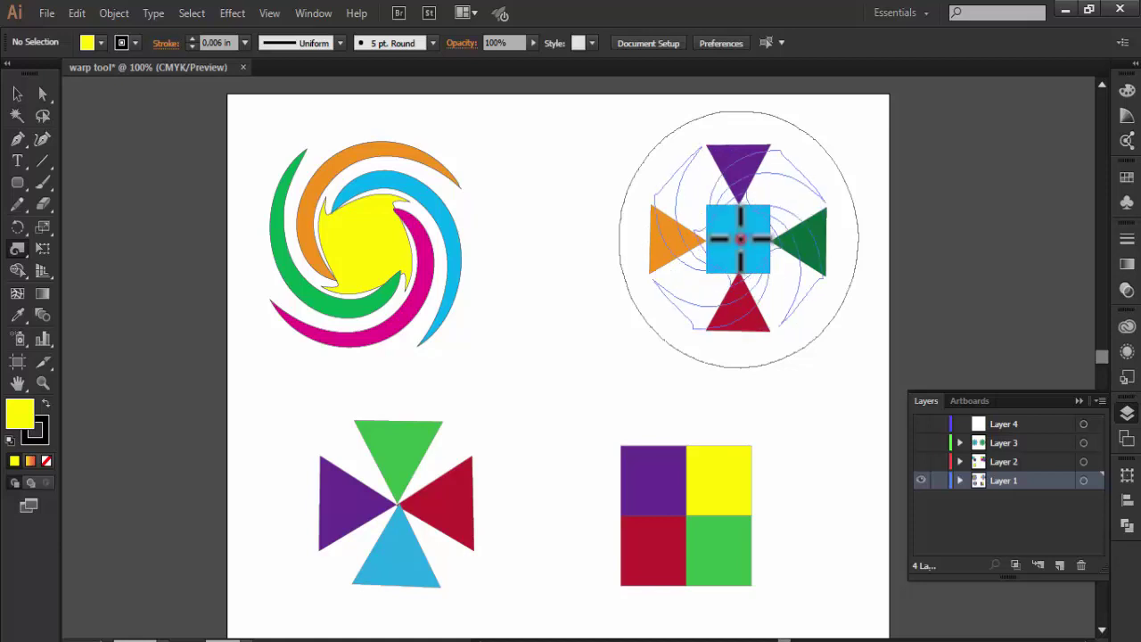
Undo a too-strong twirl on the top-right shapes and make the twirl rate negative.
drag(740, 238, 713, 331)
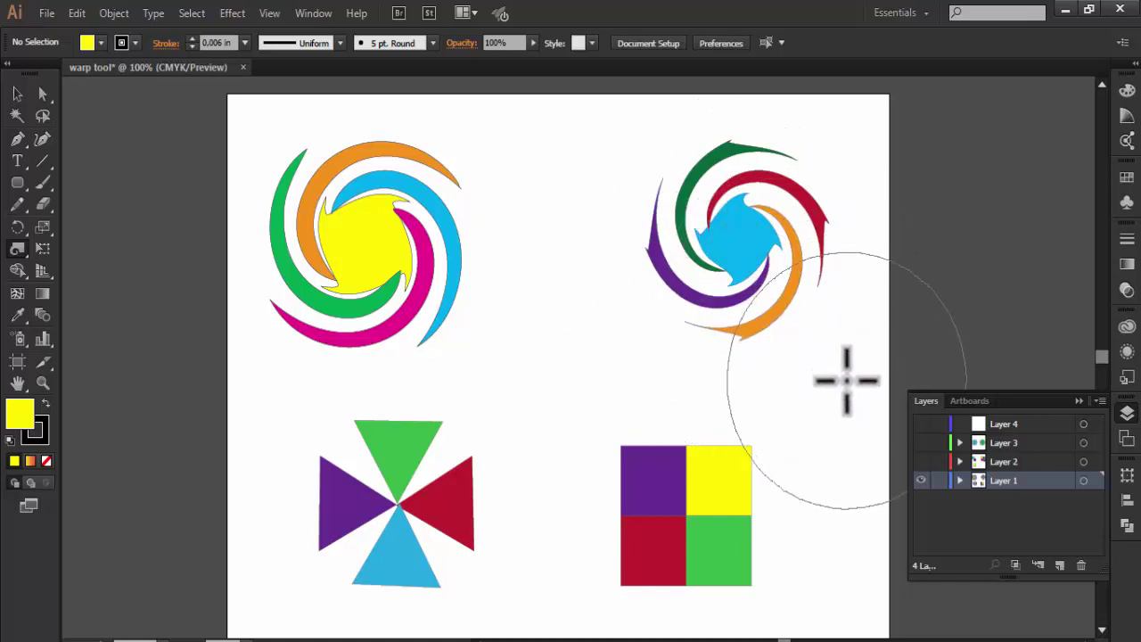
key(ctrl+z)
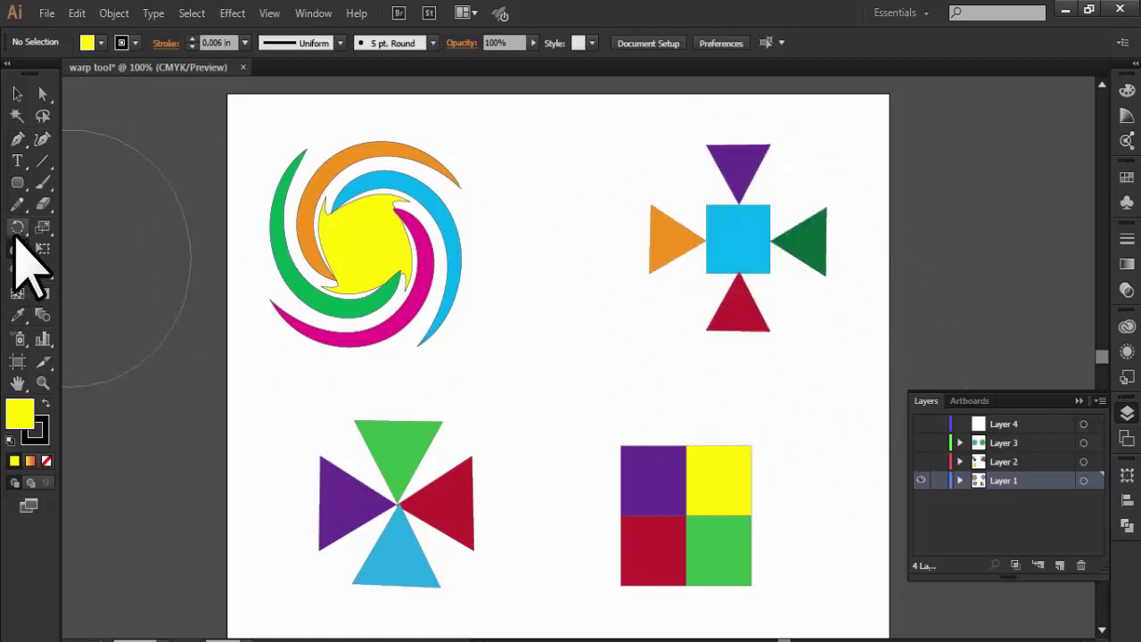
double_click(19, 249)
drag(904, 315, 879, 314)
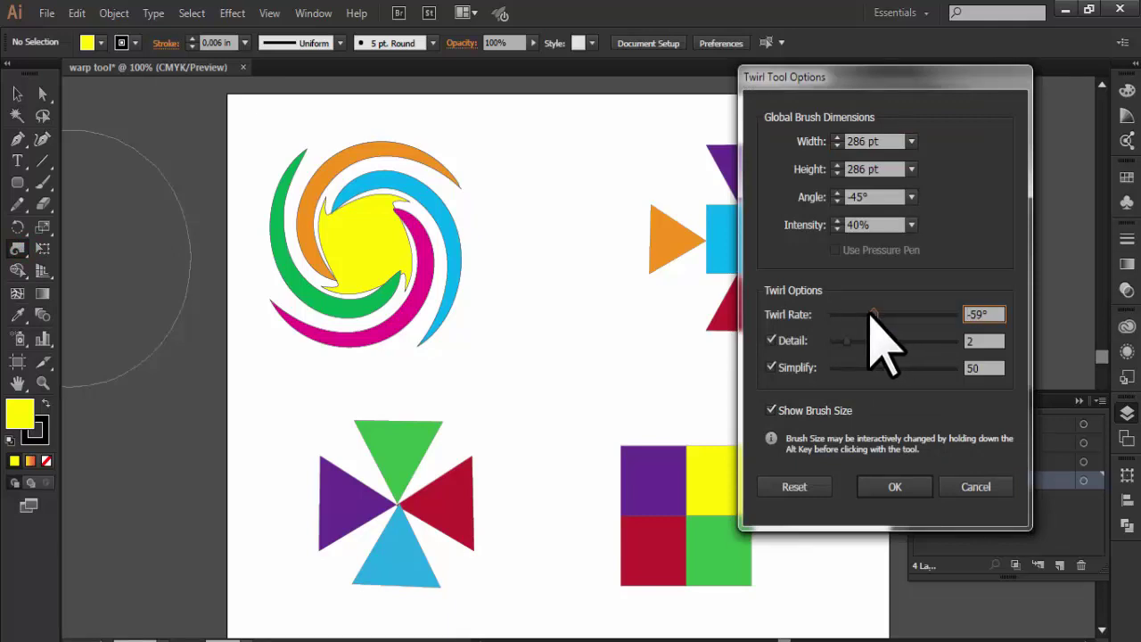
At -62° twirl rate and 20% intensity, swirl the top-right triangles and blue square.
drag(874, 314, 871, 315)
click(911, 225)
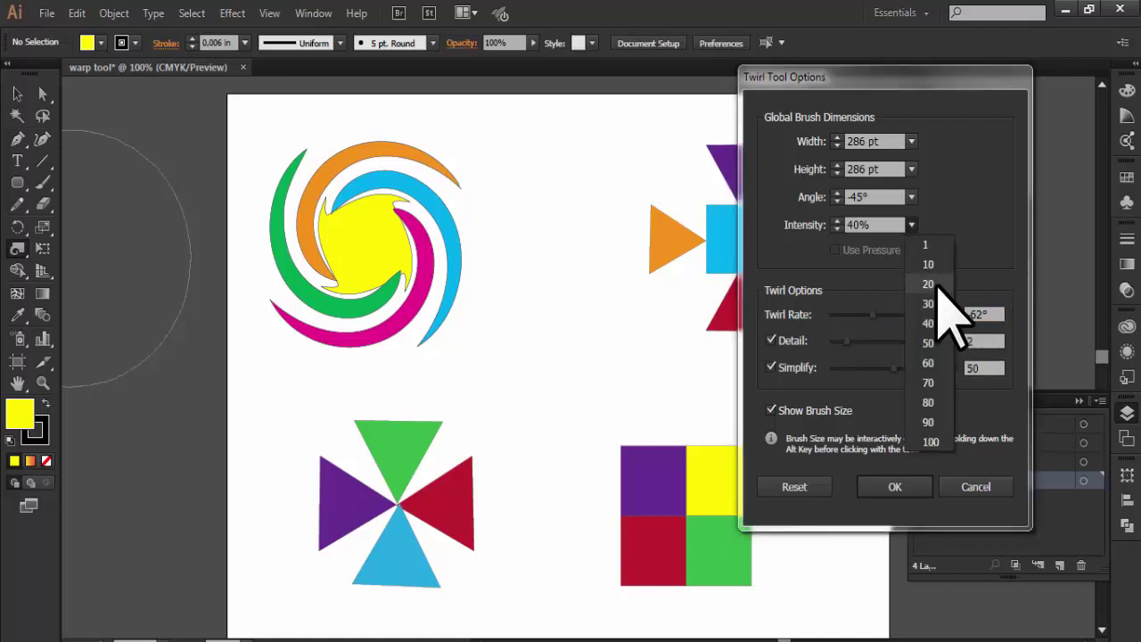
click(932, 284)
click(902, 487)
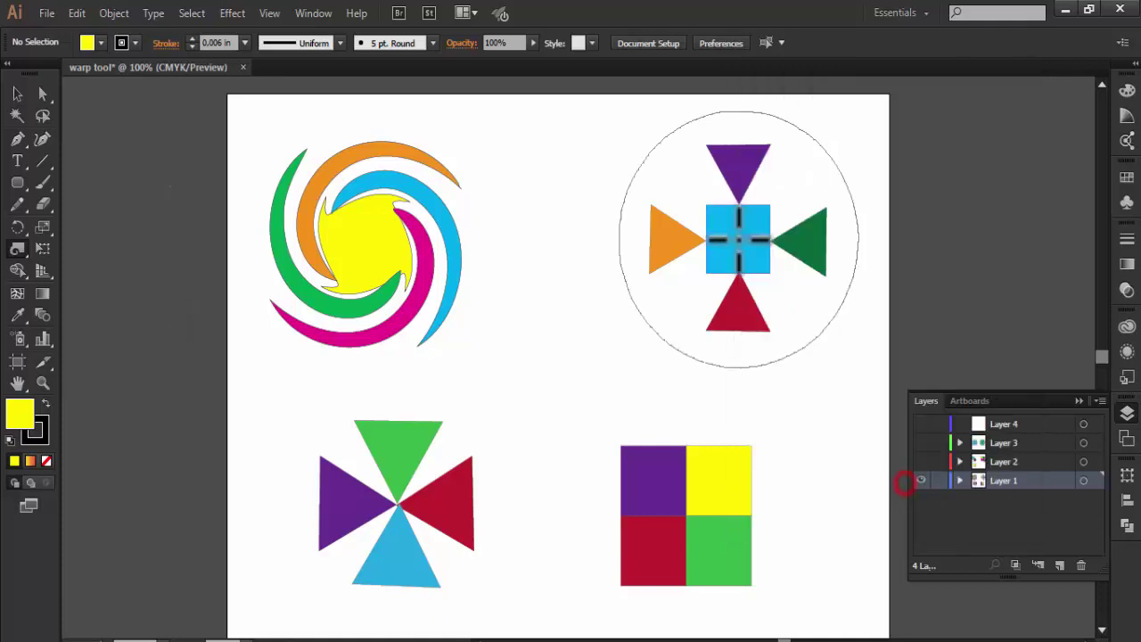
mouse_move(740, 237)
mouse_down()
mouse_move(797, 288)
mouse_move(667, 217)
mouse_move(853, 300)
mouse_move(760, 301)
mouse_up()
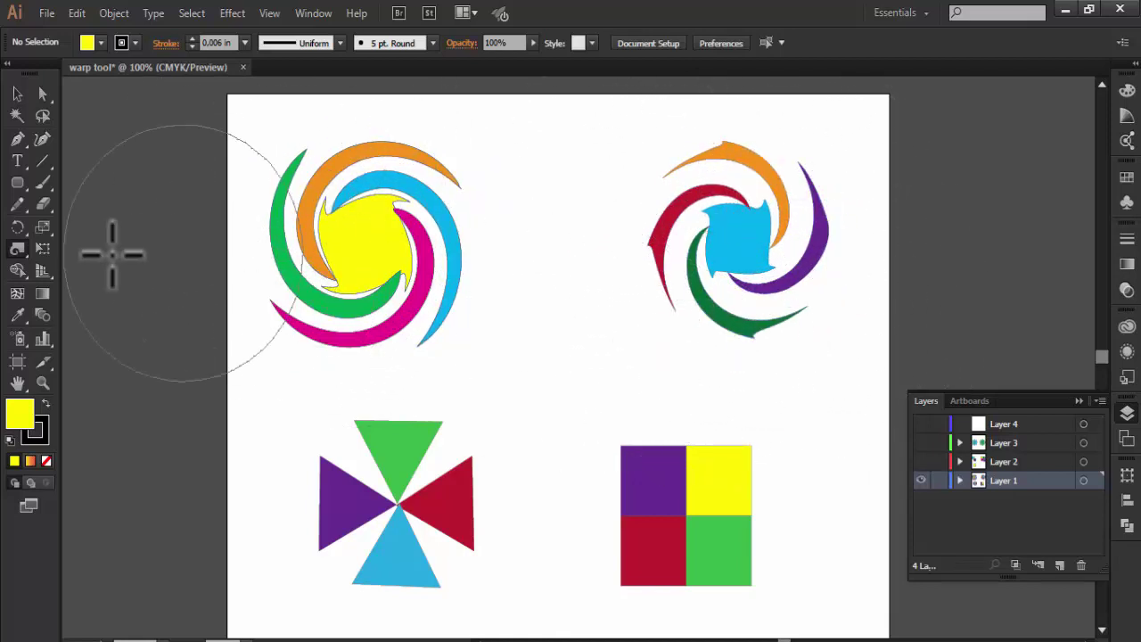
double_click(17, 248)
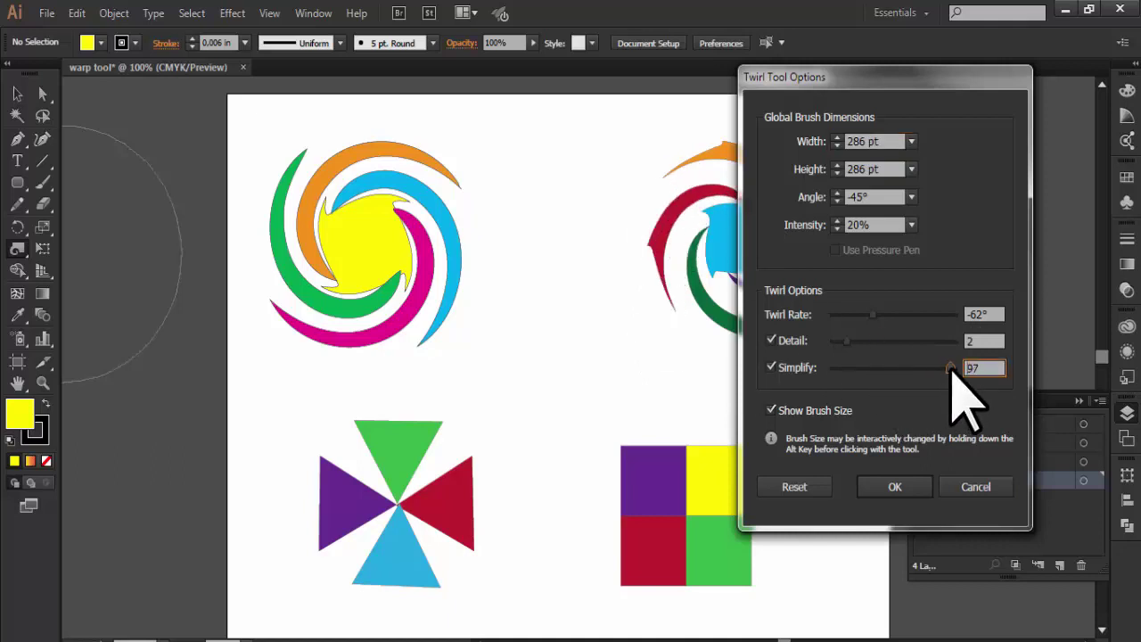
Swirl the bottom-left pinwheel, then bend the four-colour square at a -17° twirl rate.
click(895, 487)
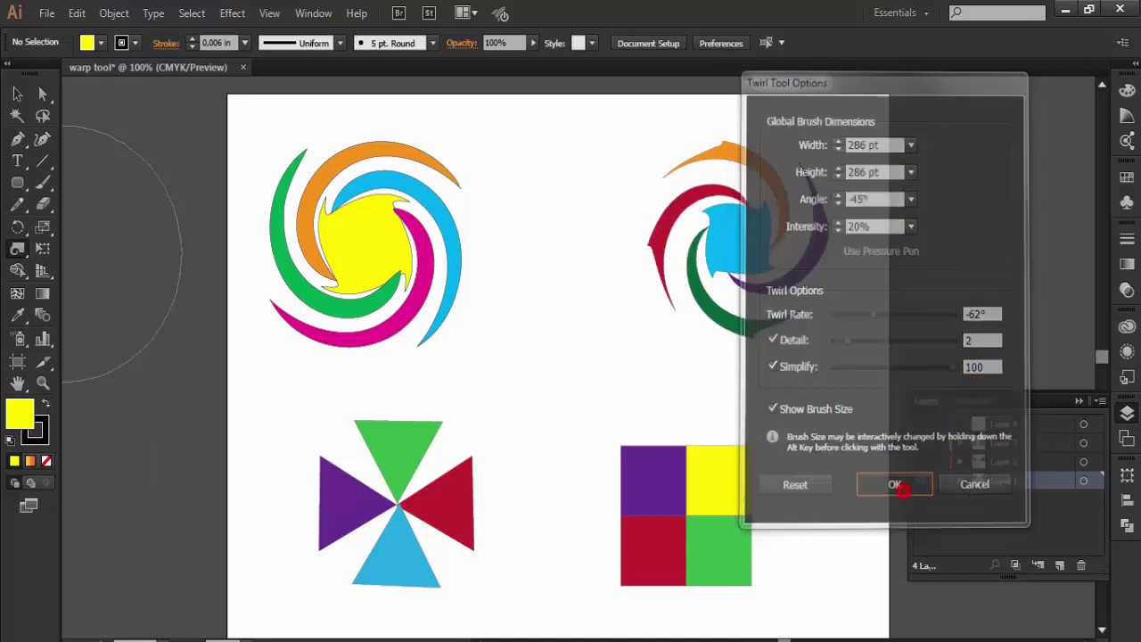
scroll(402, 441, down, 1)
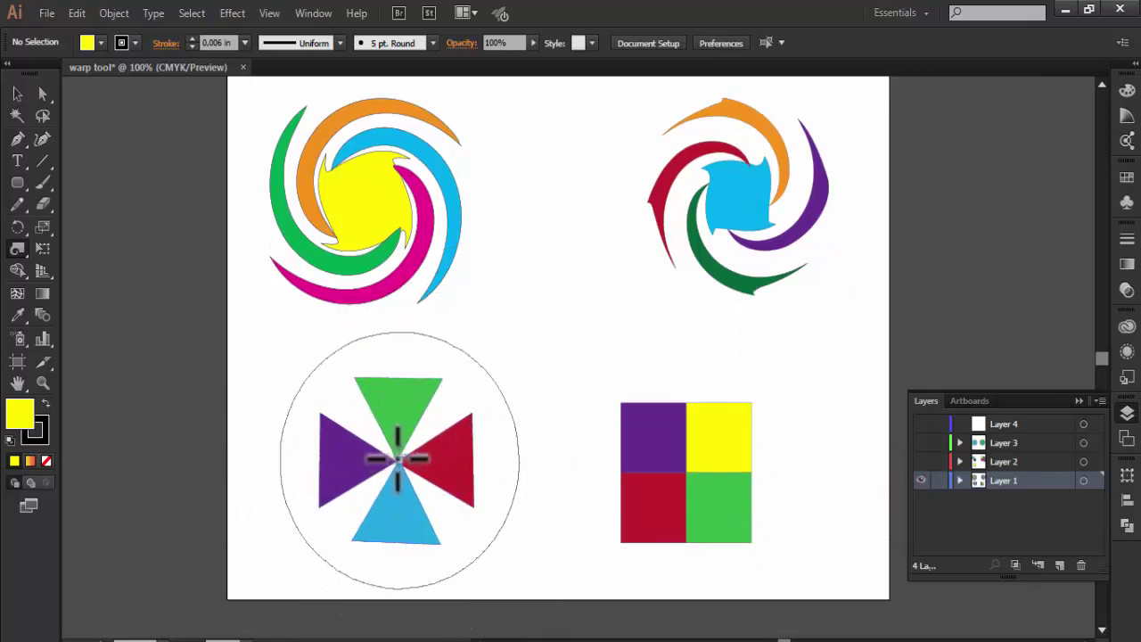
drag(398, 459, 392, 465)
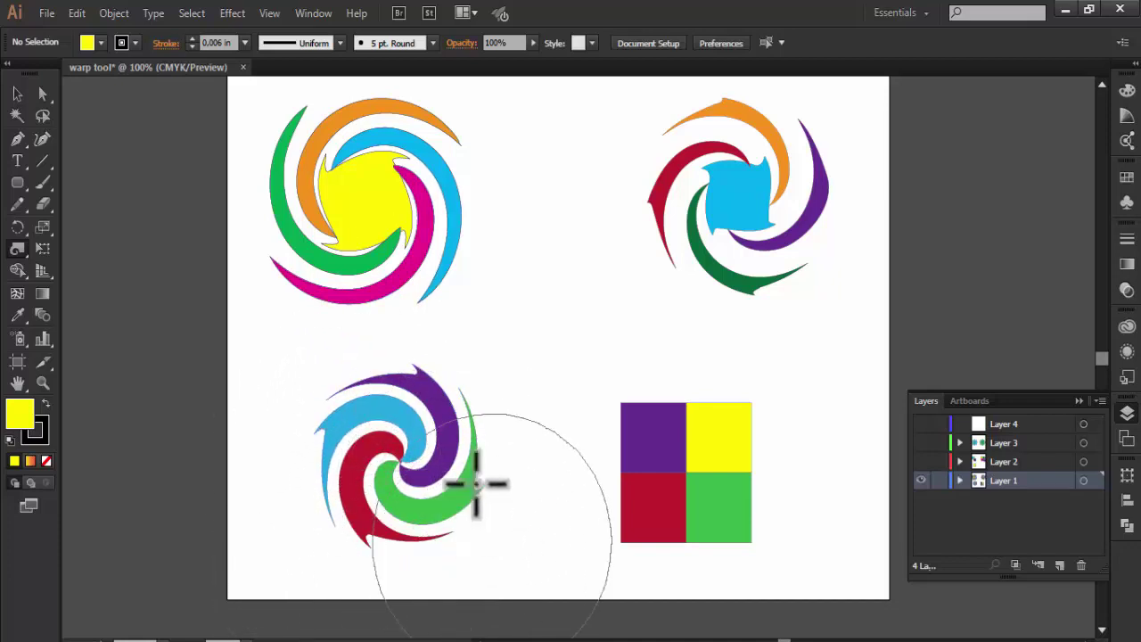
double_click(17, 249)
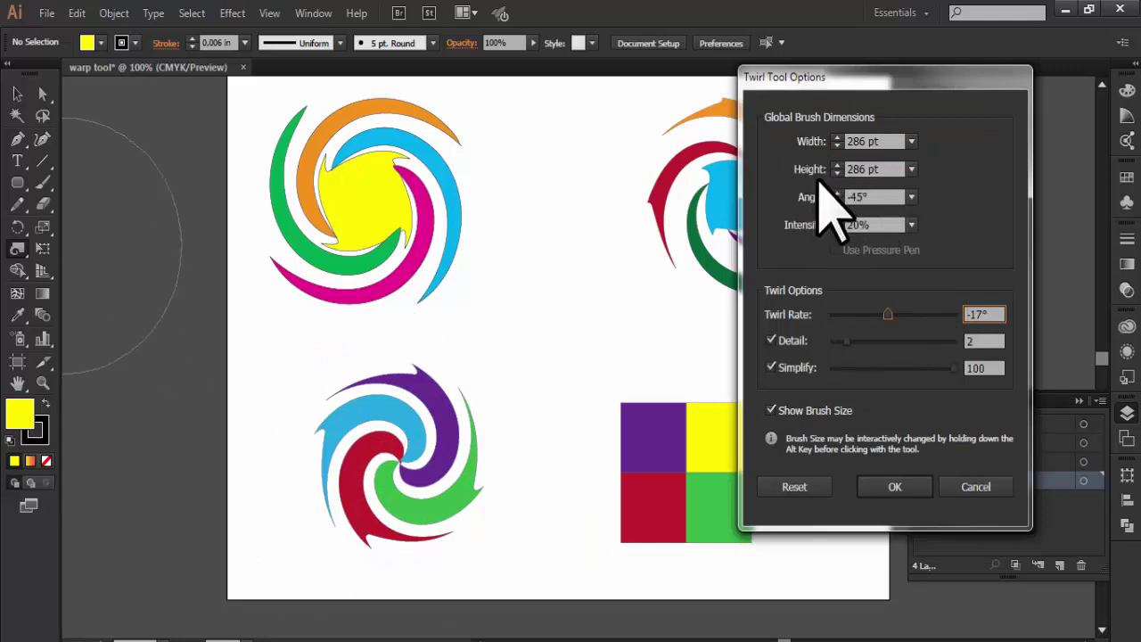
click(895, 486)
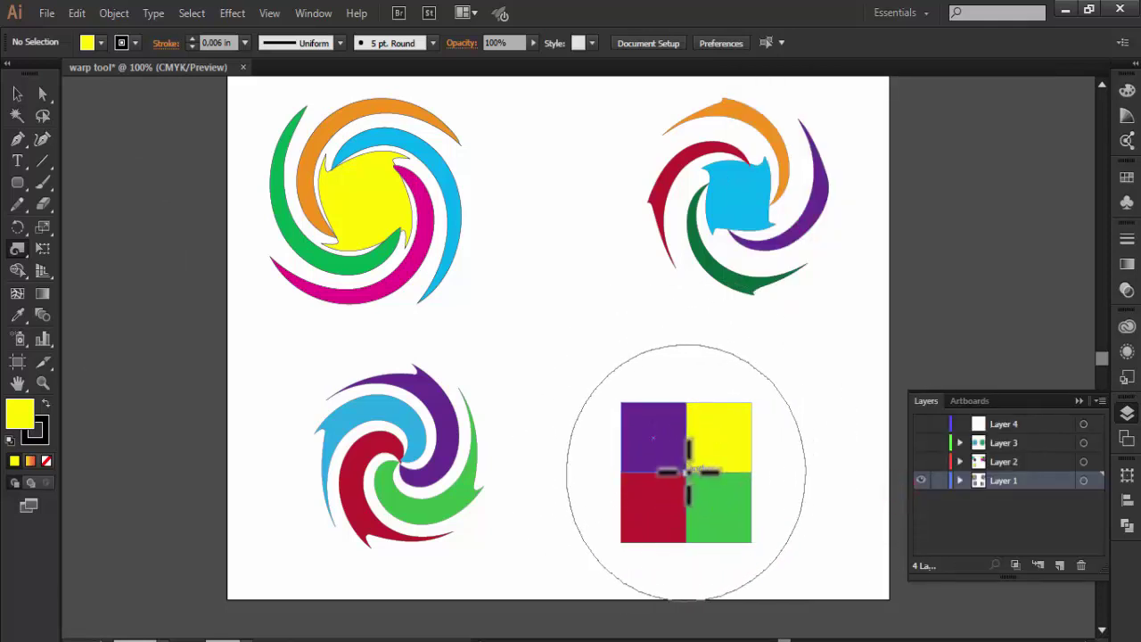
drag(687, 470, 700, 497)
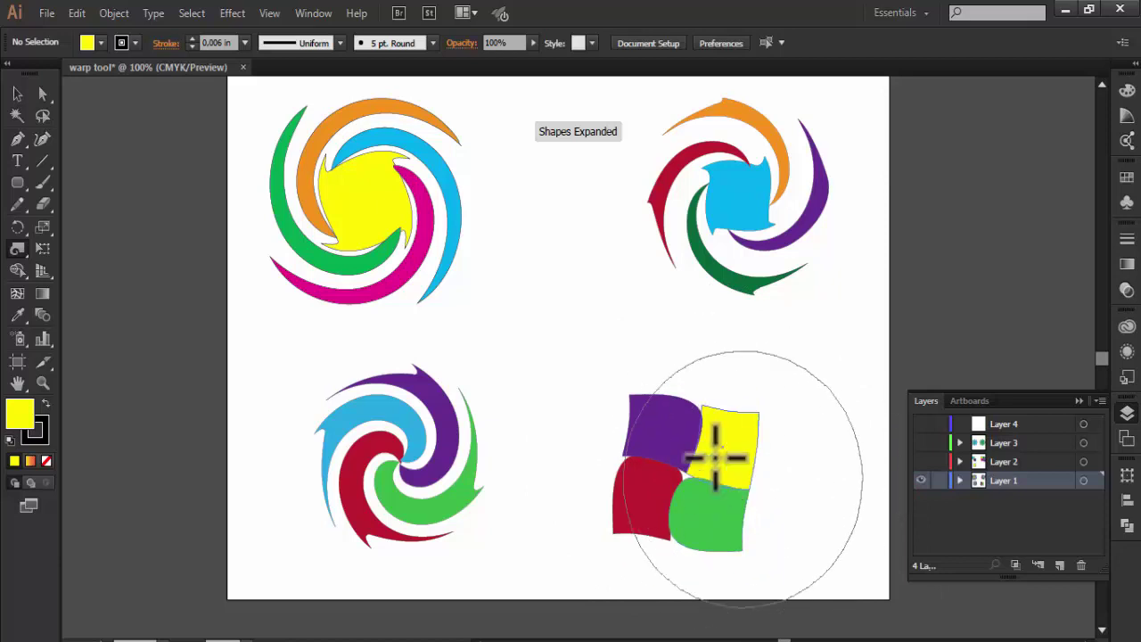
Hide Layer 1 and show Layer 2 in the Layers panel.
scroll(700, 496, up, 1)
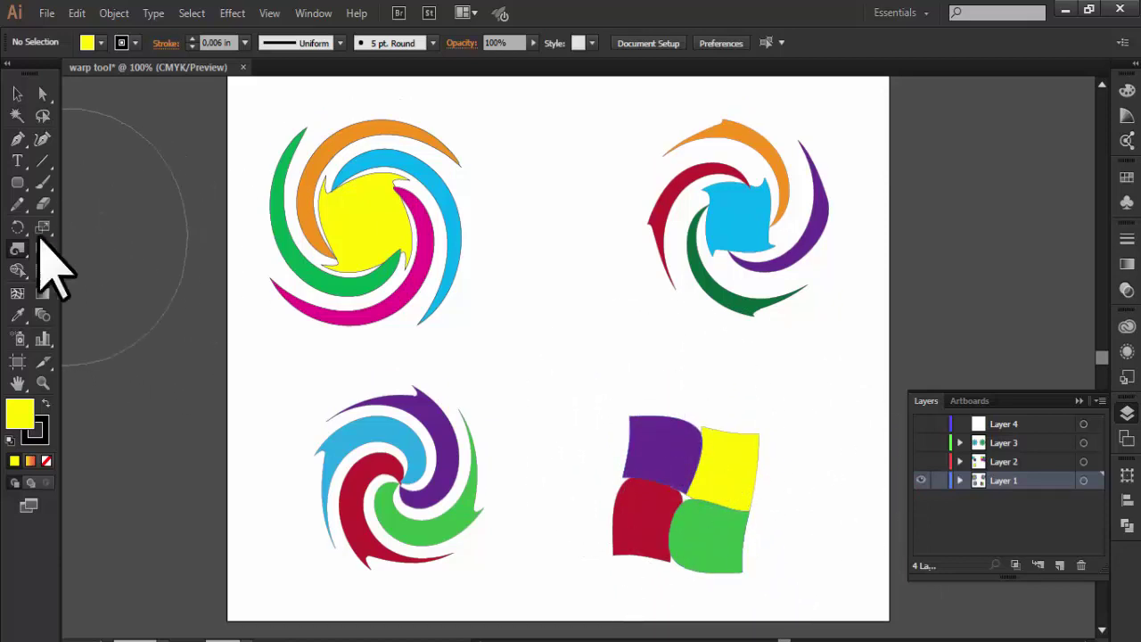
click(921, 461)
click(921, 481)
Twirl the four rounded squares, the lower yellow square and the top-left overlapping squares.
scroll(740, 450, up, 1)
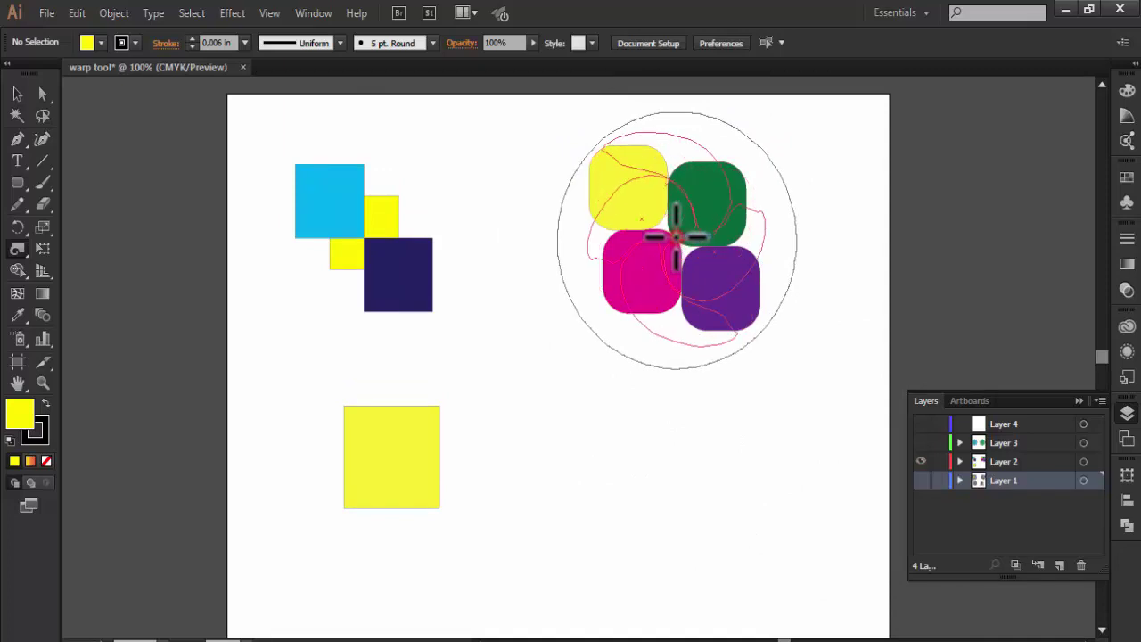
drag(678, 237, 678, 236)
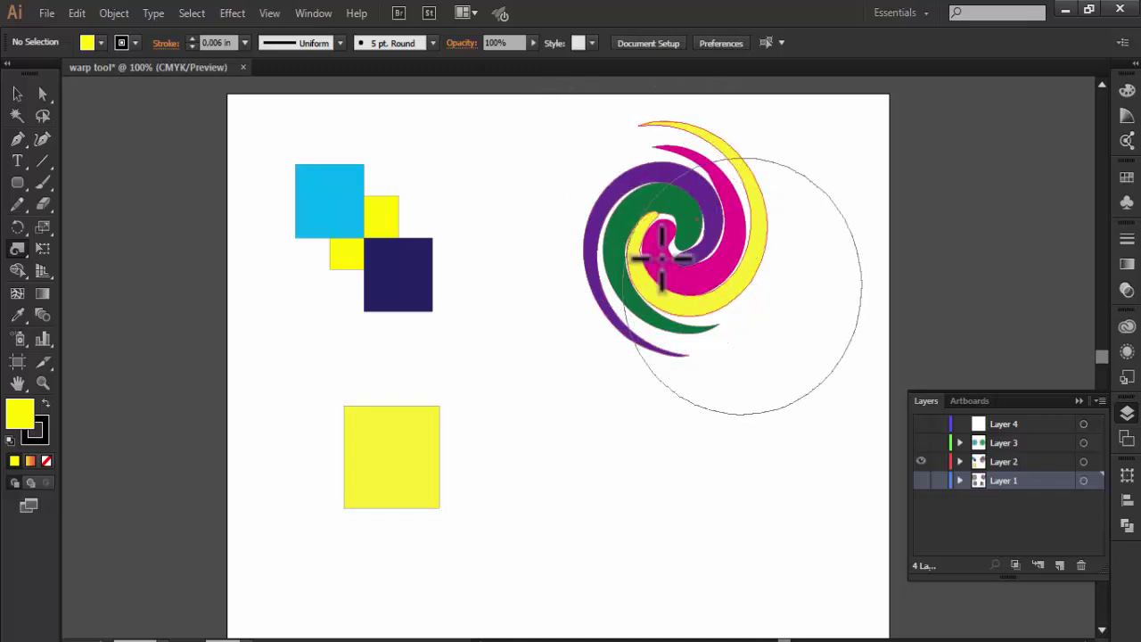
drag(661, 257, 670, 184)
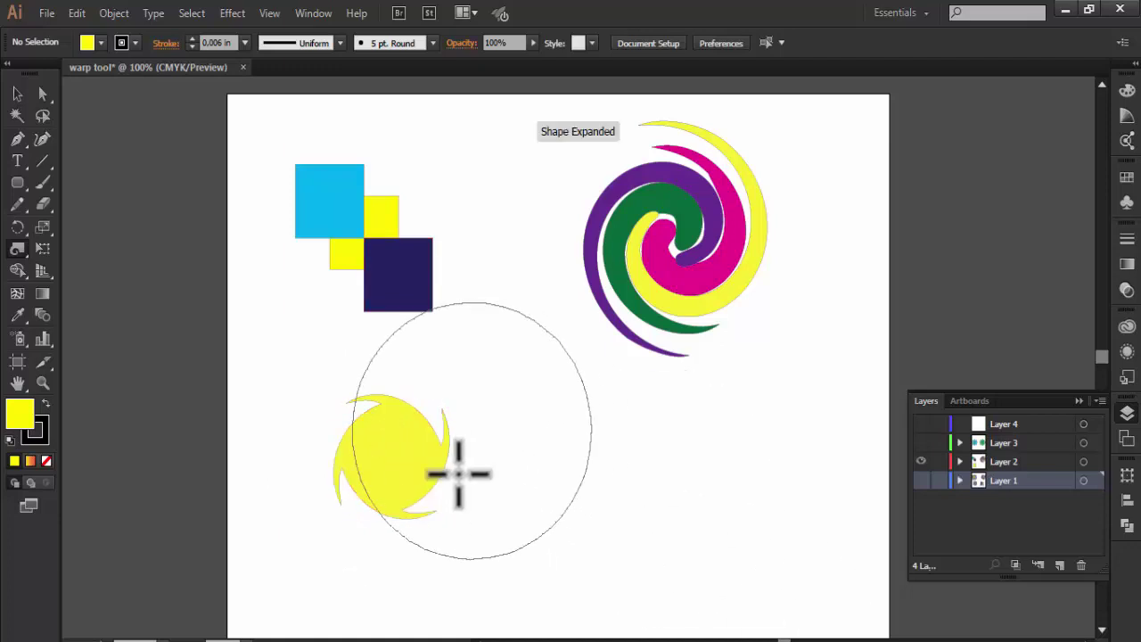
drag(390, 456, 395, 466)
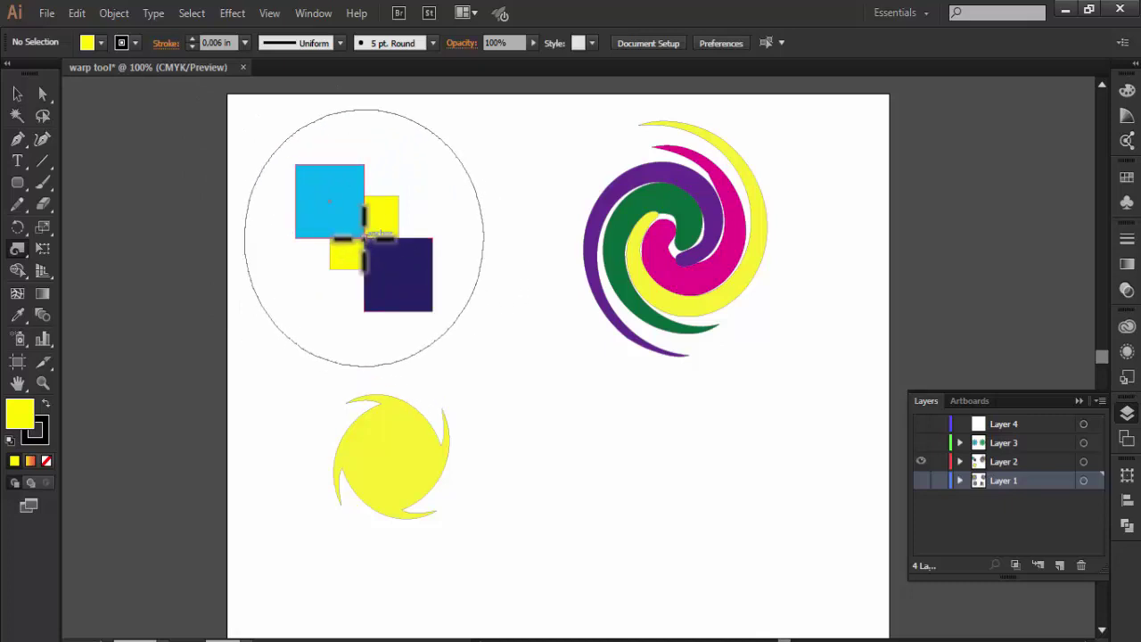
drag(364, 237, 366, 237)
Rotate the twirled squares group horizontal, then show Layer 3 and hide Layer 2.
key(v)
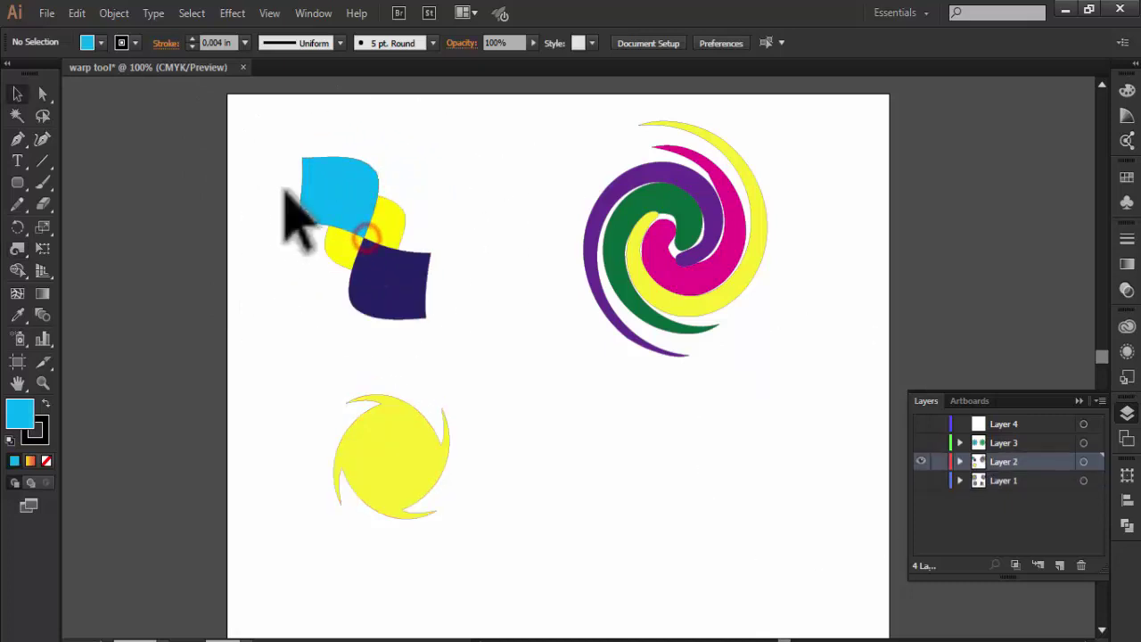
click(377, 276)
drag(438, 322, 475, 239)
click(539, 403)
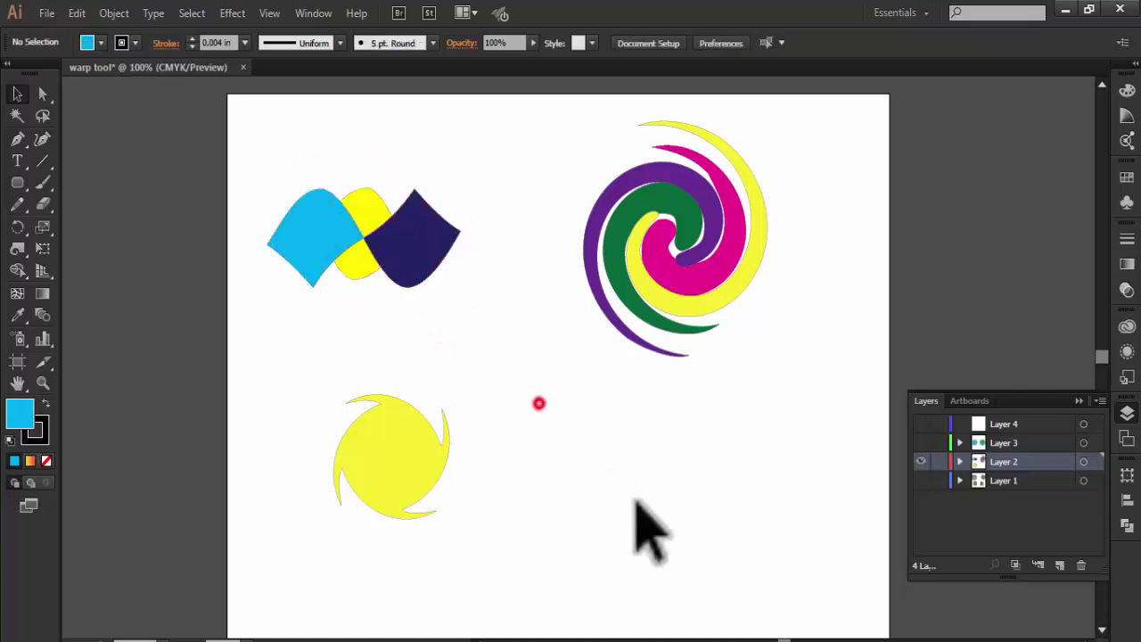
click(921, 443)
click(921, 461)
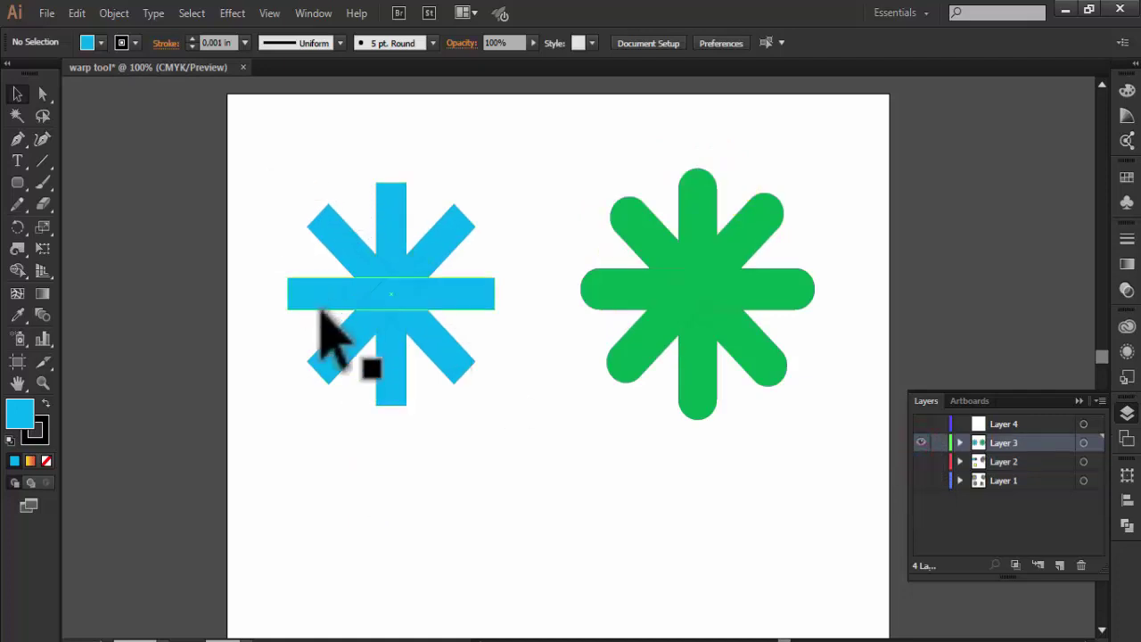
Twirl the blue asterisk into a pinwheel swirl and undo the green asterisk's twirl.
click(17, 249)
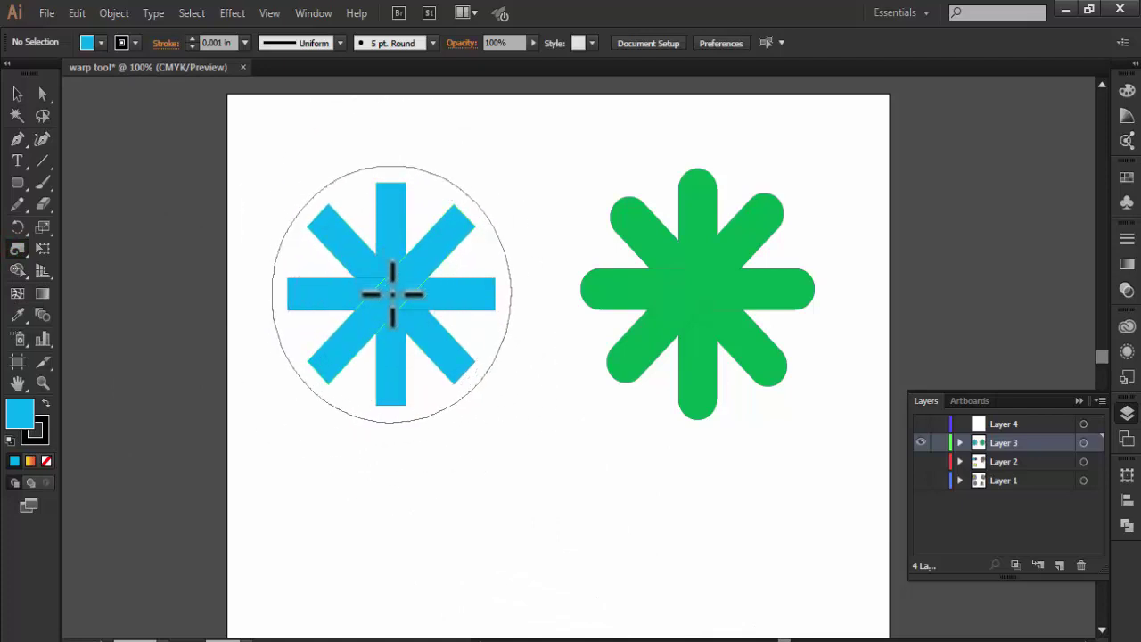
click(393, 294)
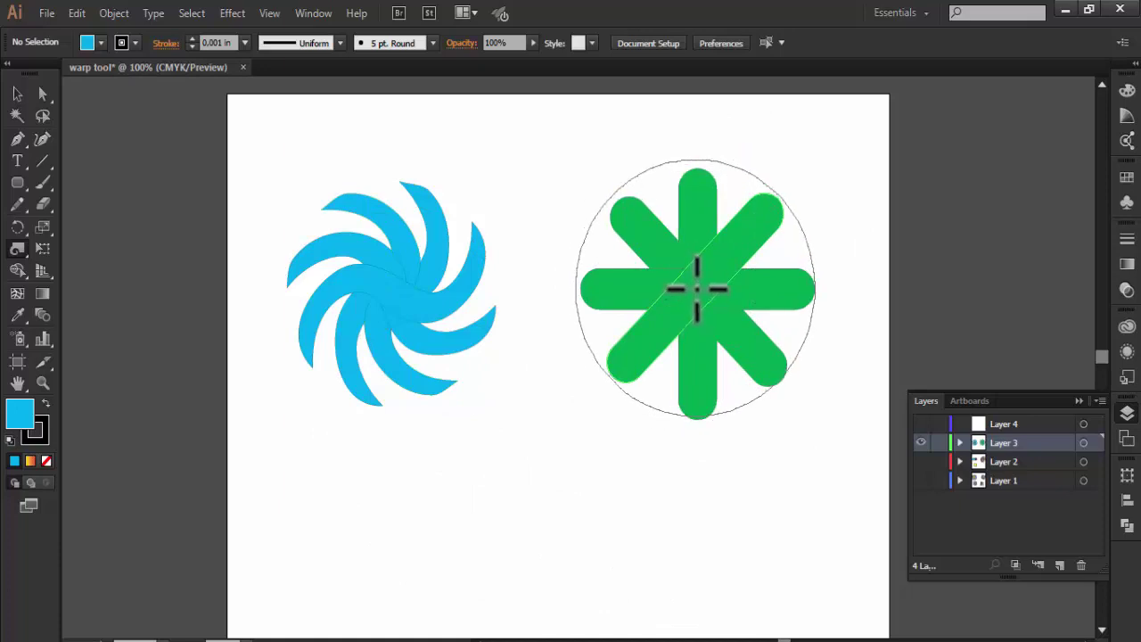
drag(697, 288, 699, 289)
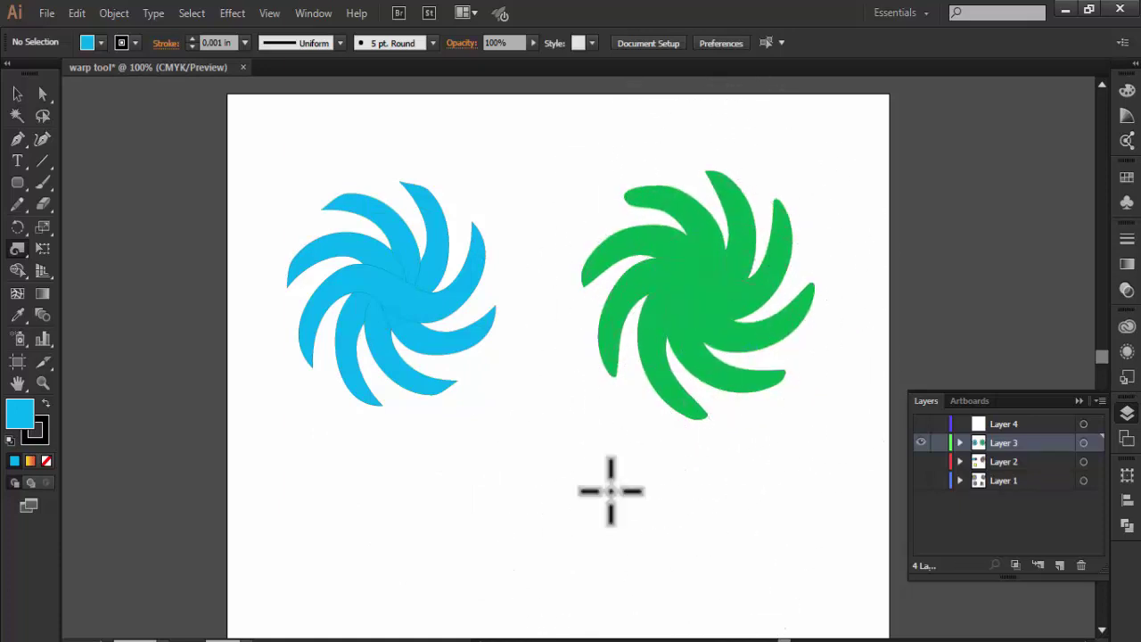
key(ctrl+z)
Twirl the green asterisk into a curved pinwheel matching the blue swirl, retrying once after an undo.
double_click(17, 249)
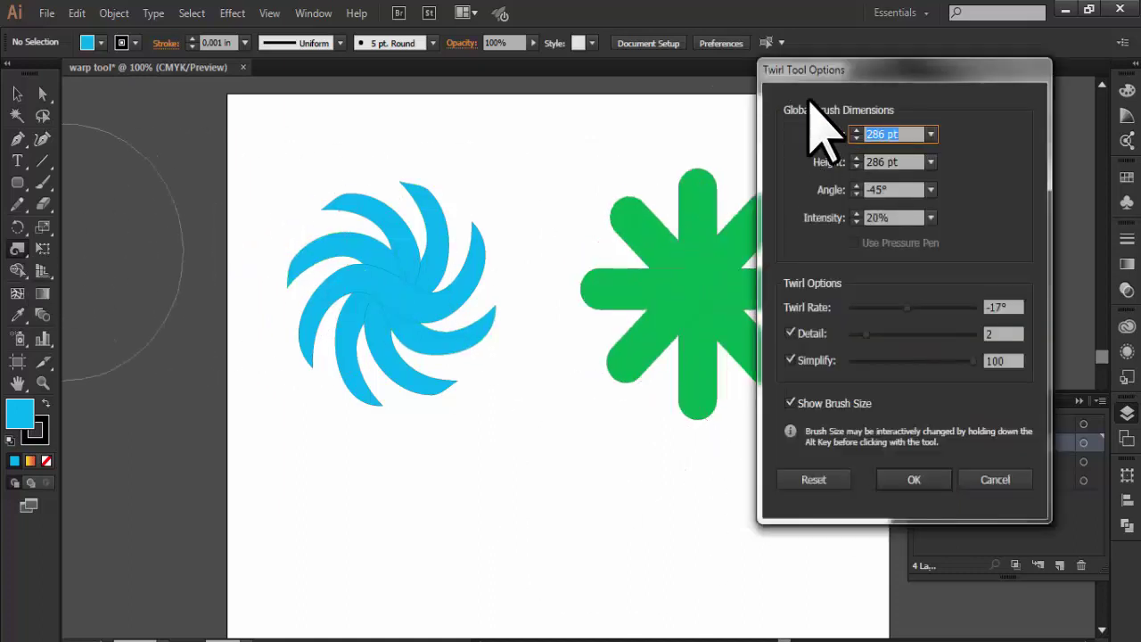
drag(935, 70, 966, 76)
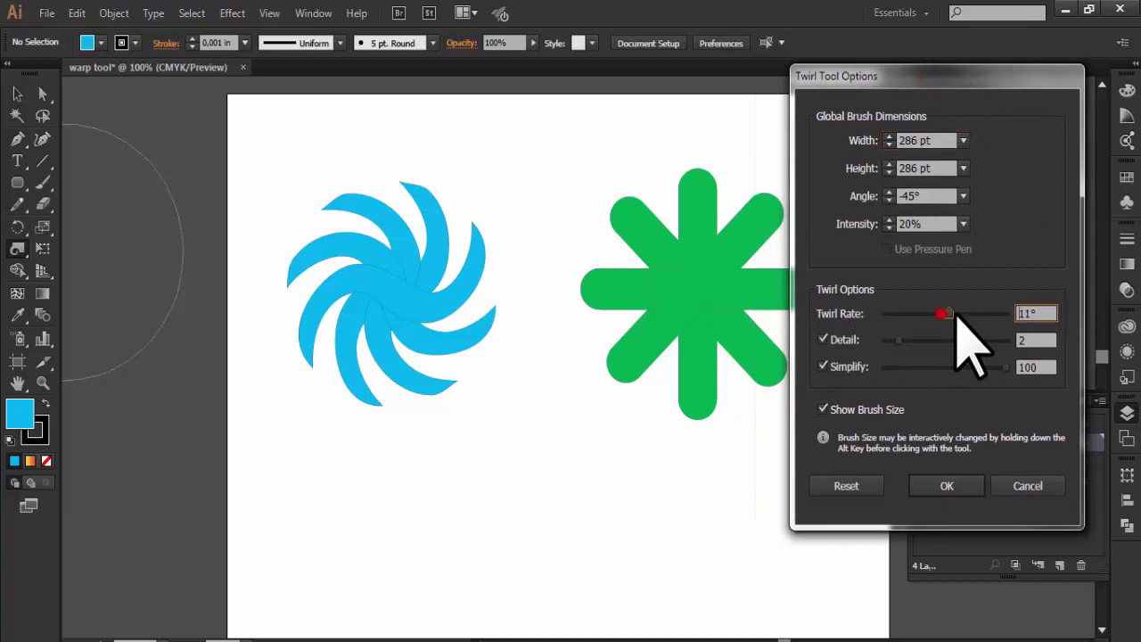
click(947, 485)
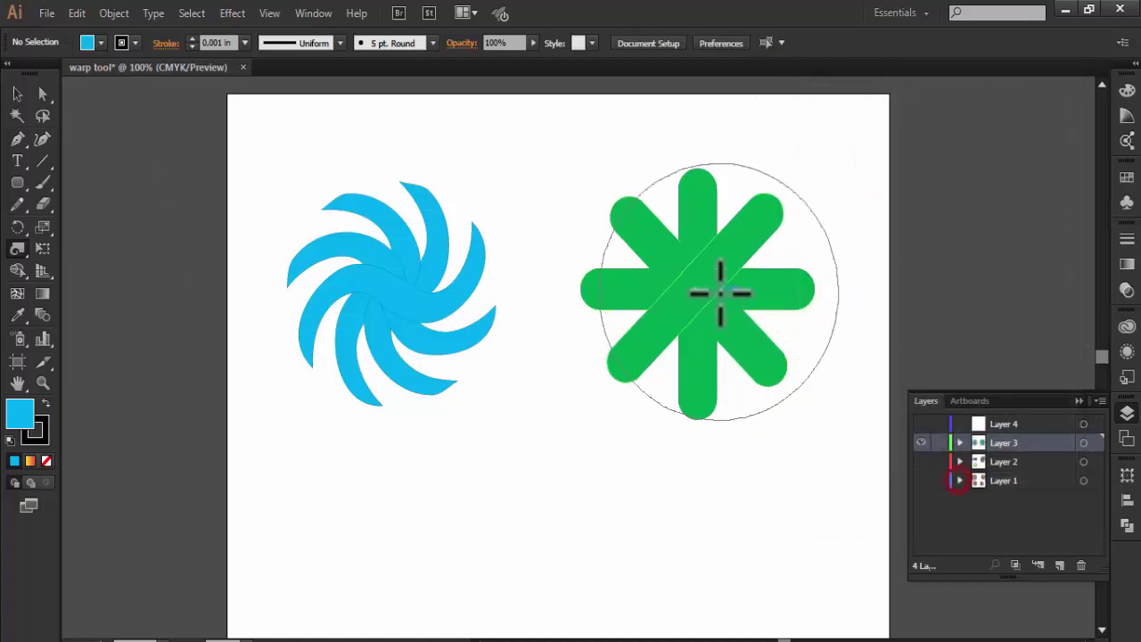
drag(726, 288, 723, 438)
key(ctrl+z)
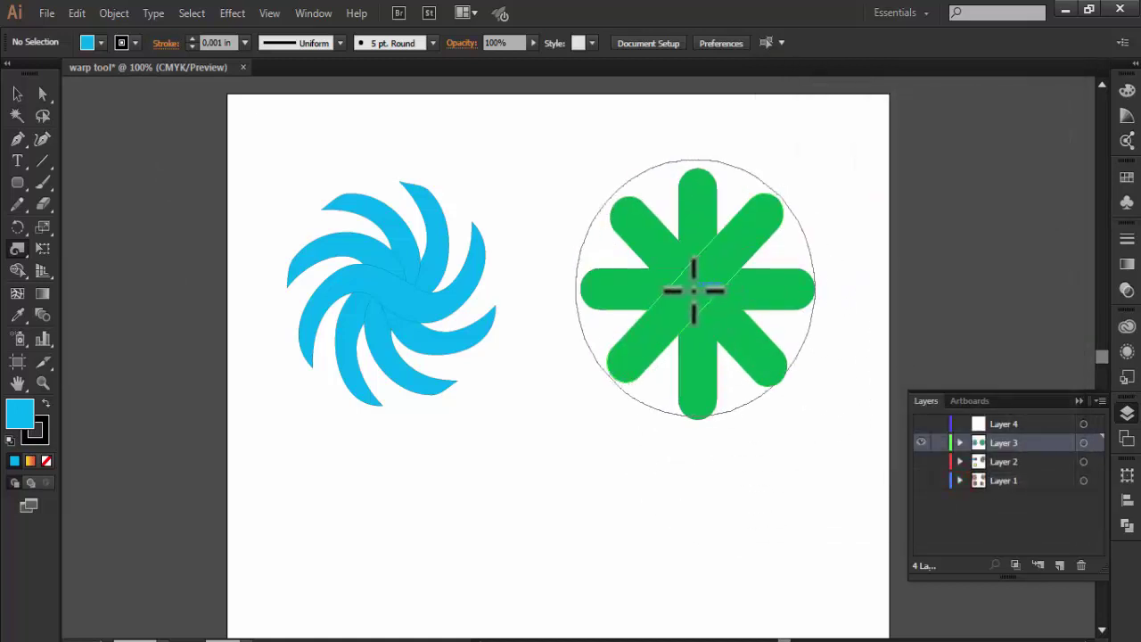
drag(693, 291, 693, 291)
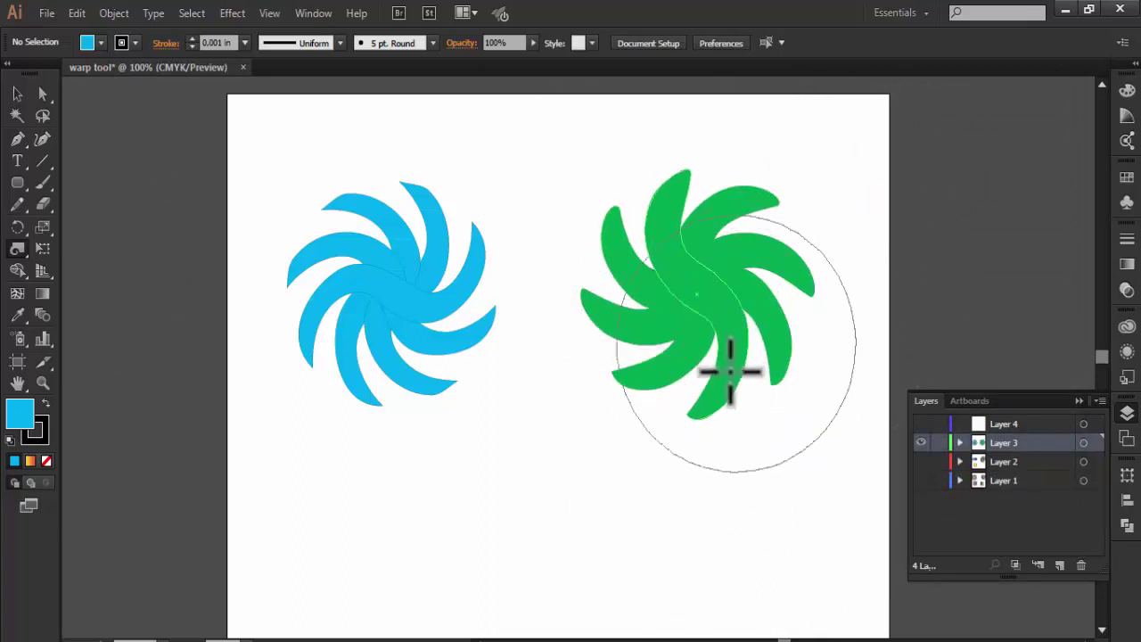
double_click(15, 245)
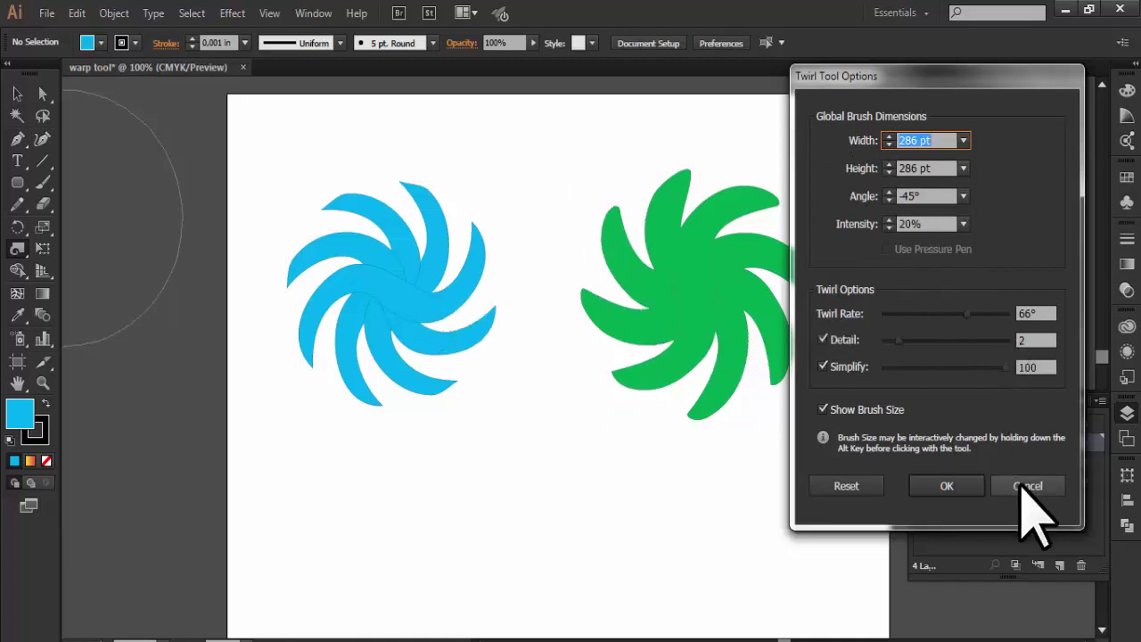
click(1025, 486)
Delete both swirls and draw a tall rounded bar filled green in the page centre.
click(17, 93)
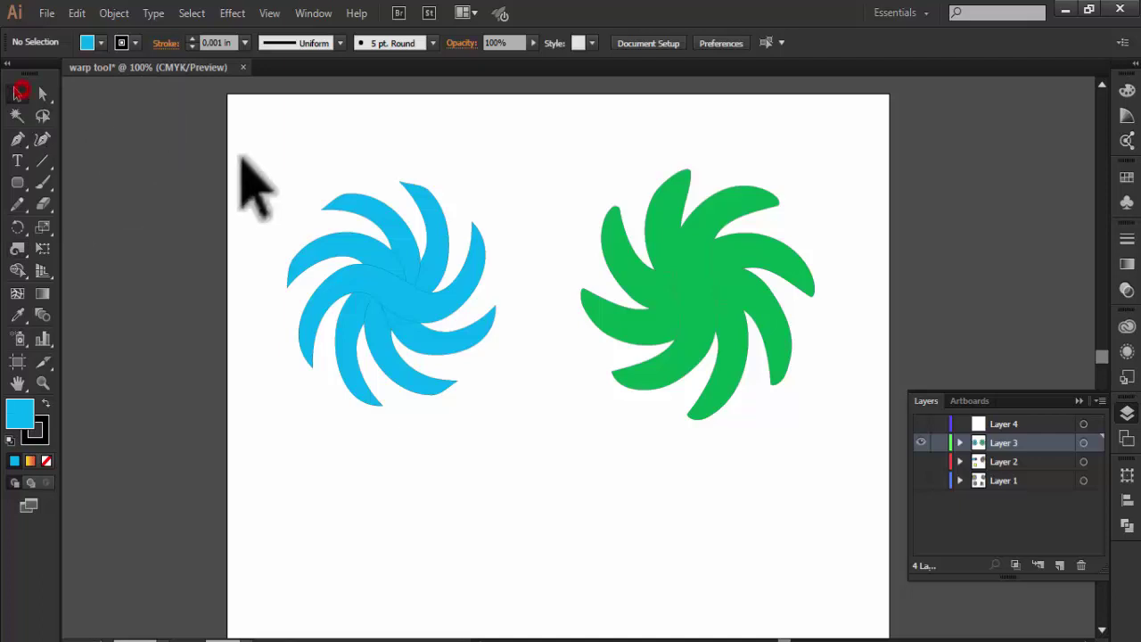
drag(325, 197, 677, 450)
key(Delete)
key(m)
mouse_move(523, 228)
mouse_down()
mouse_move(588, 528)
mouse_move(565, 567)
mouse_up()
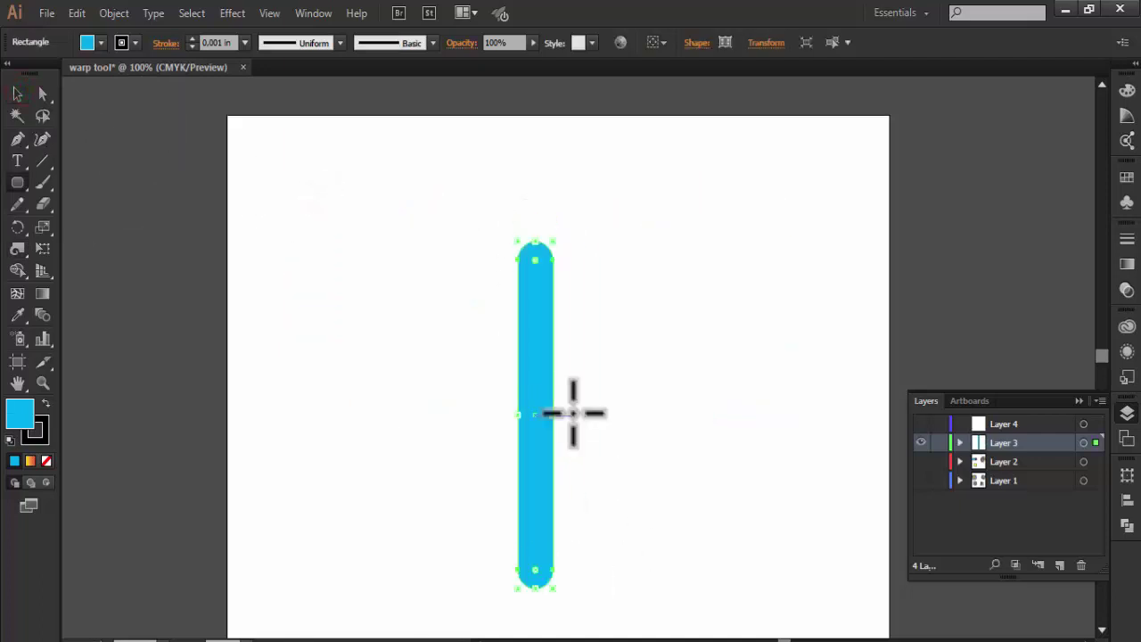
scroll(573, 407, down, 1)
click(92, 46)
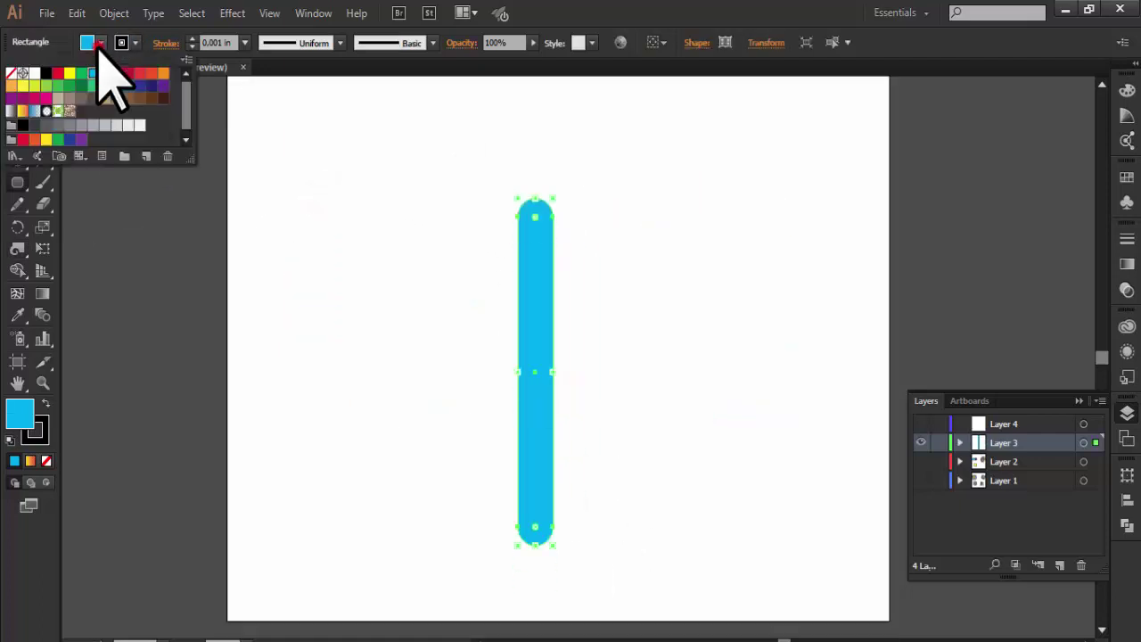
click(145, 56)
Twirl the green bar's top, bottom and middle into three spirals with an enlarged Twirl brush.
key(ctrl+shift+a)
key(shift+r)
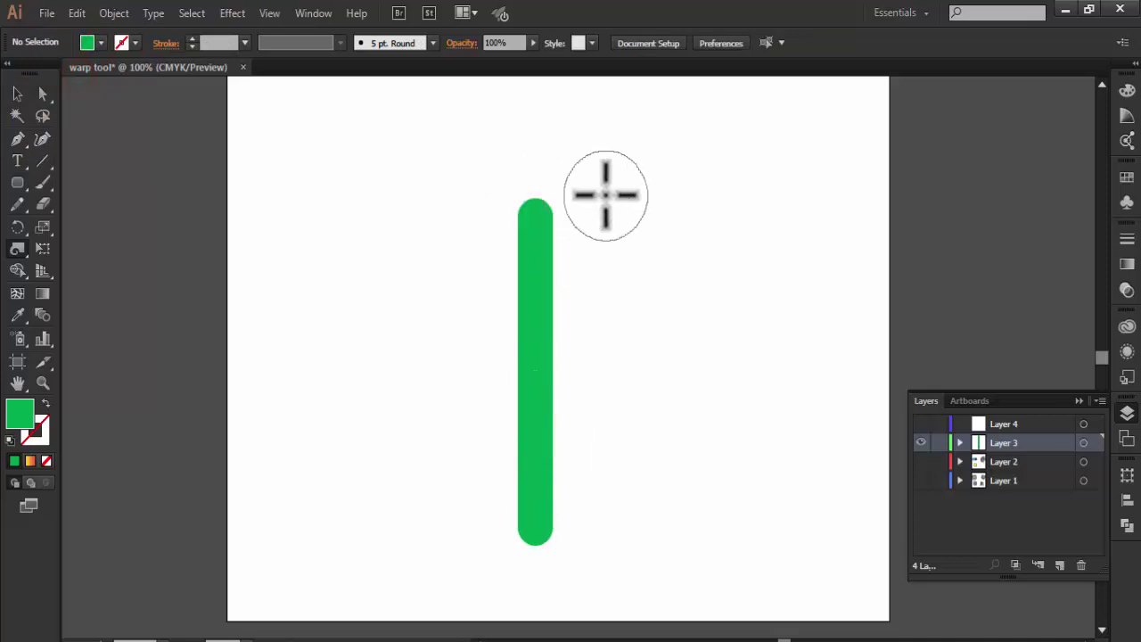
drag(360, 239, 393, 212)
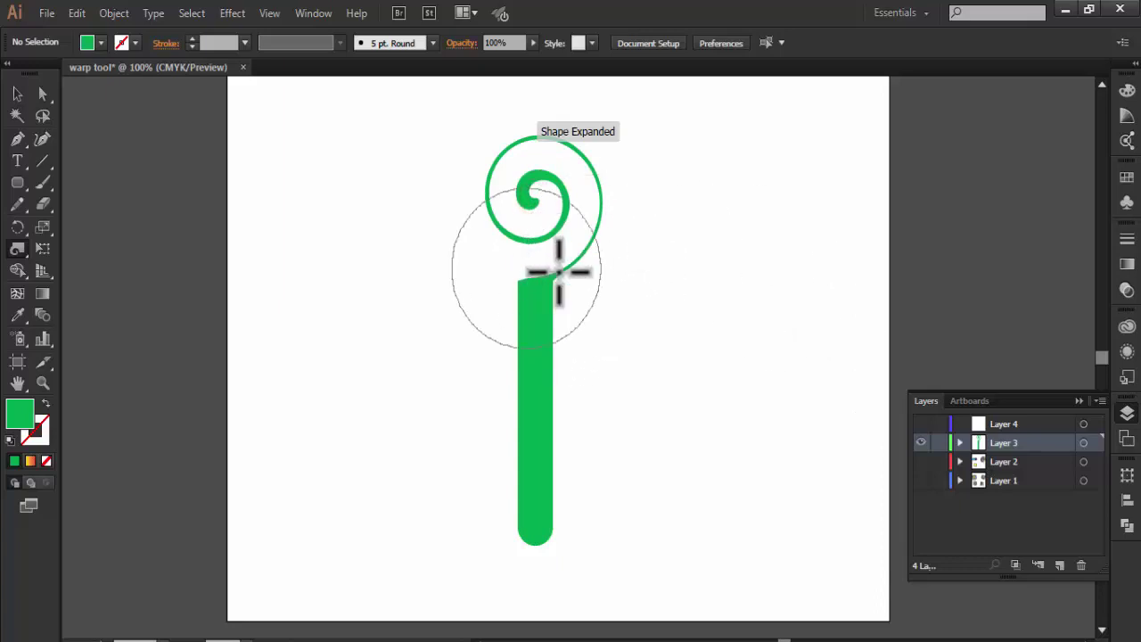
mouse_move(522, 247)
mouse_down()
mouse_move(586, 252)
mouse_move(570, 204)
mouse_up()
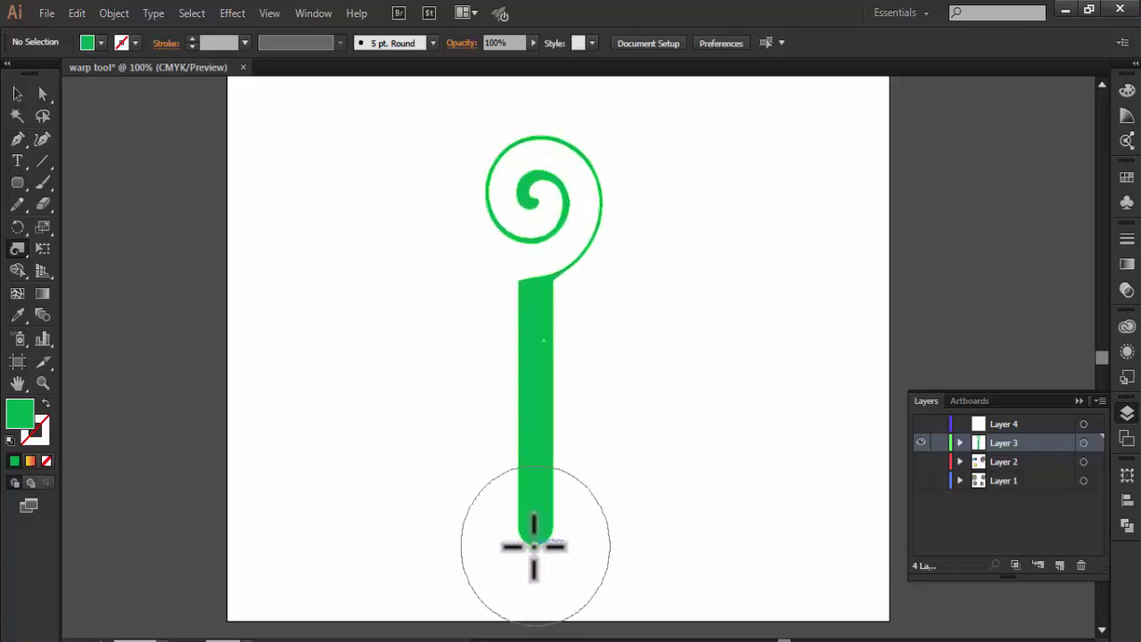
drag(536, 544, 540, 543)
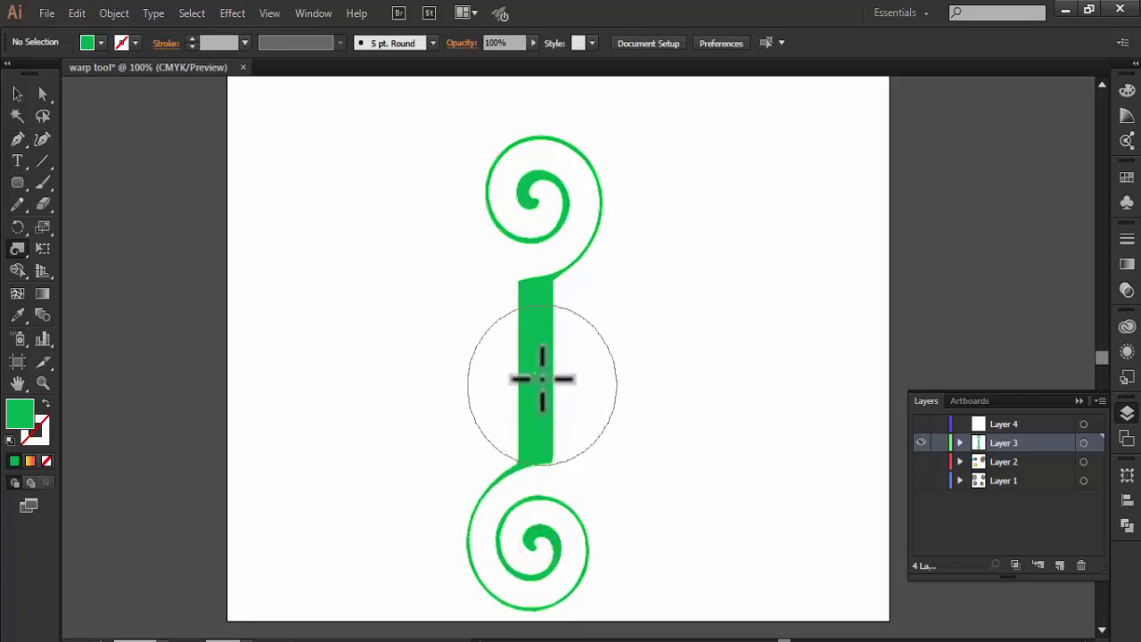
click(535, 373)
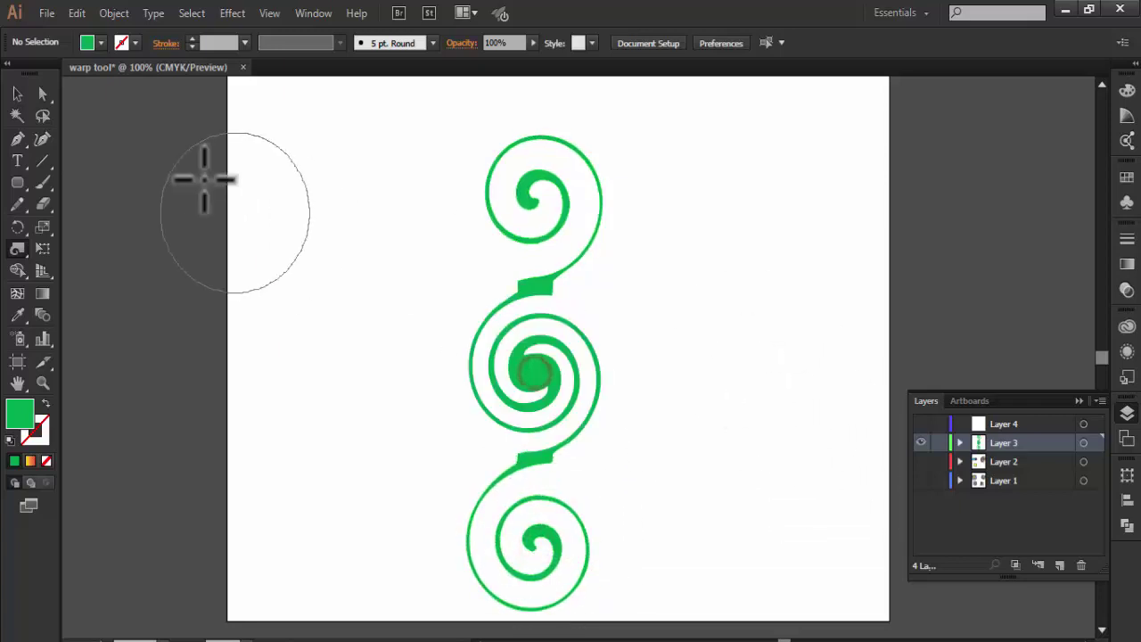
Select the green scroll and move it up to the artboard's top.
click(18, 93)
mouse_move(426, 150)
mouse_down()
mouse_move(597, 427)
mouse_move(612, 128)
mouse_move(747, 454)
mouse_move(753, 438)
mouse_up()
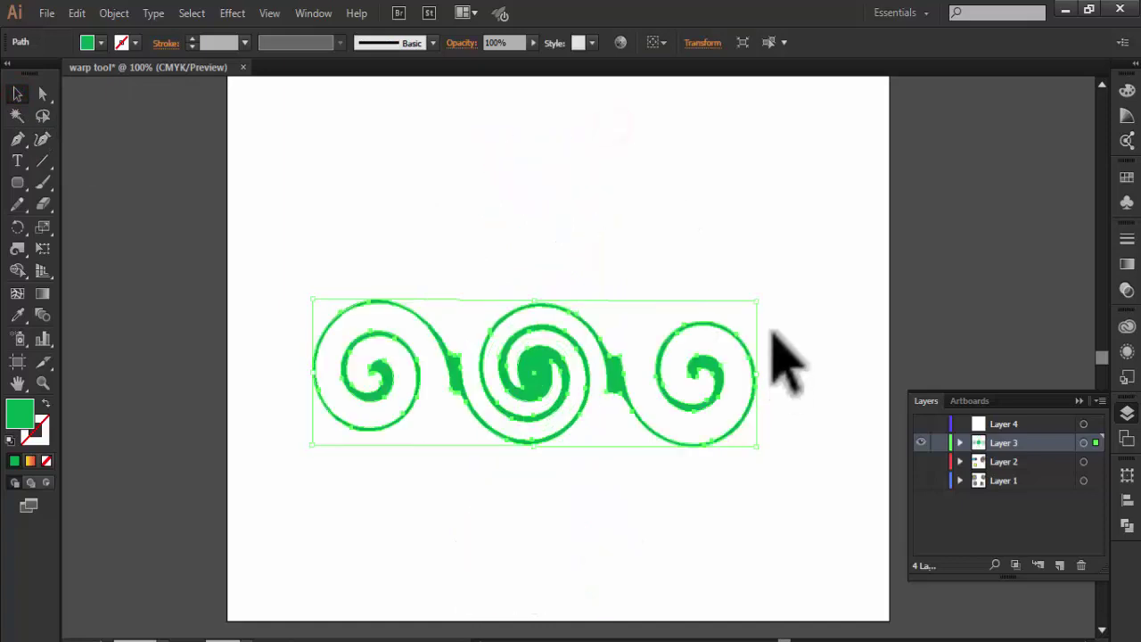
drag(572, 375, 569, 231)
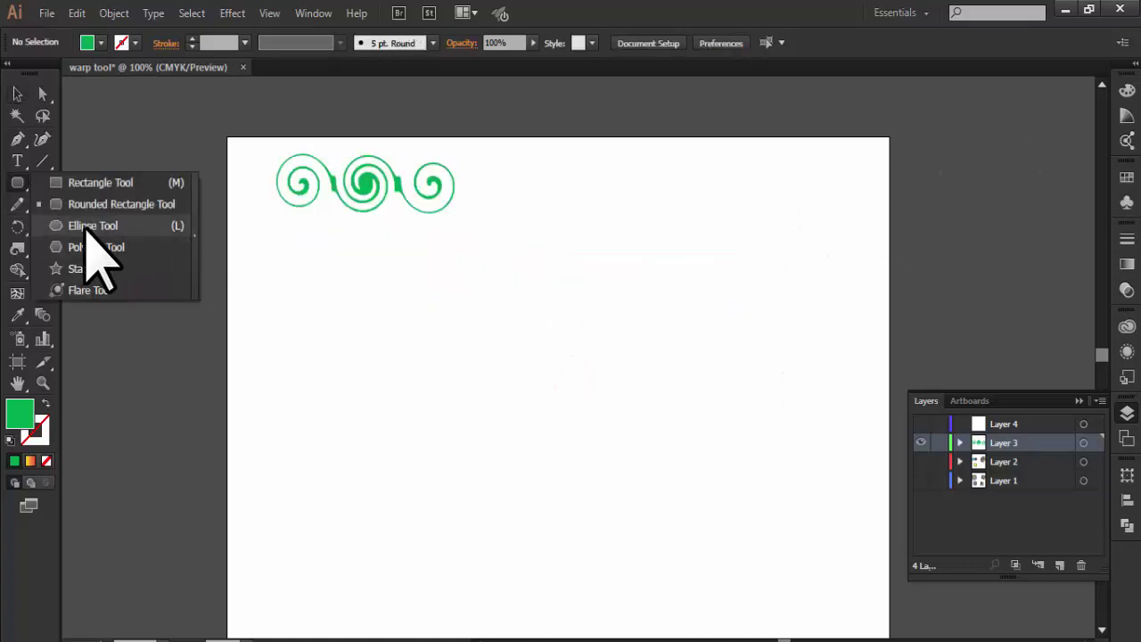
Draw a wide rectangle across the page middle and fill it crimson.
click(78, 177)
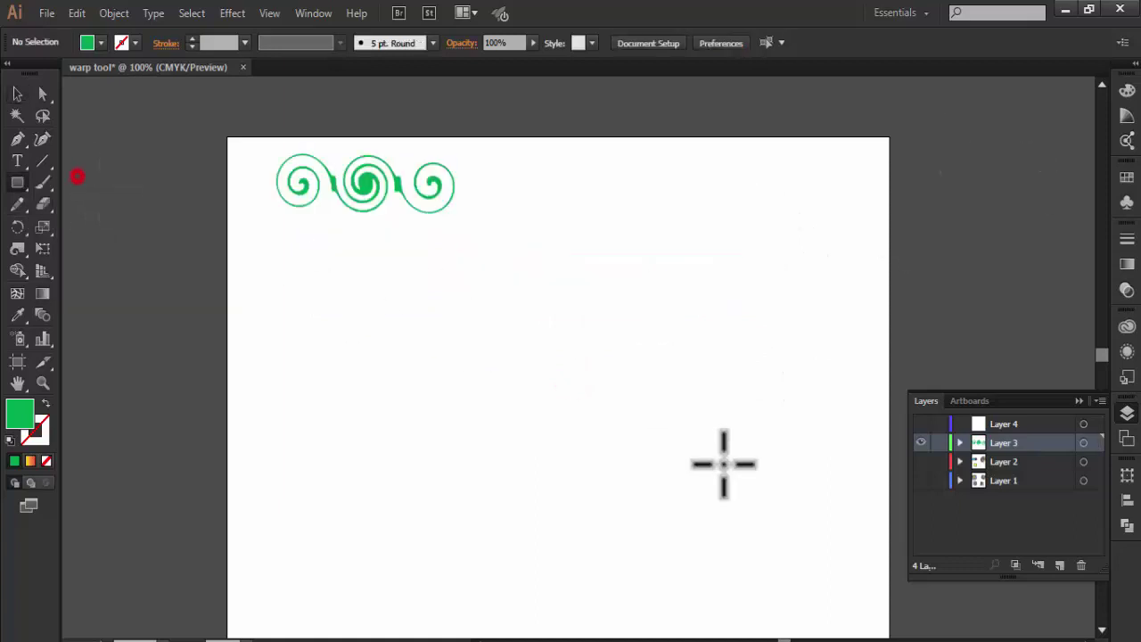
mouse_move(302, 339)
mouse_down()
mouse_move(765, 440)
mouse_move(745, 437)
mouse_up()
click(101, 42)
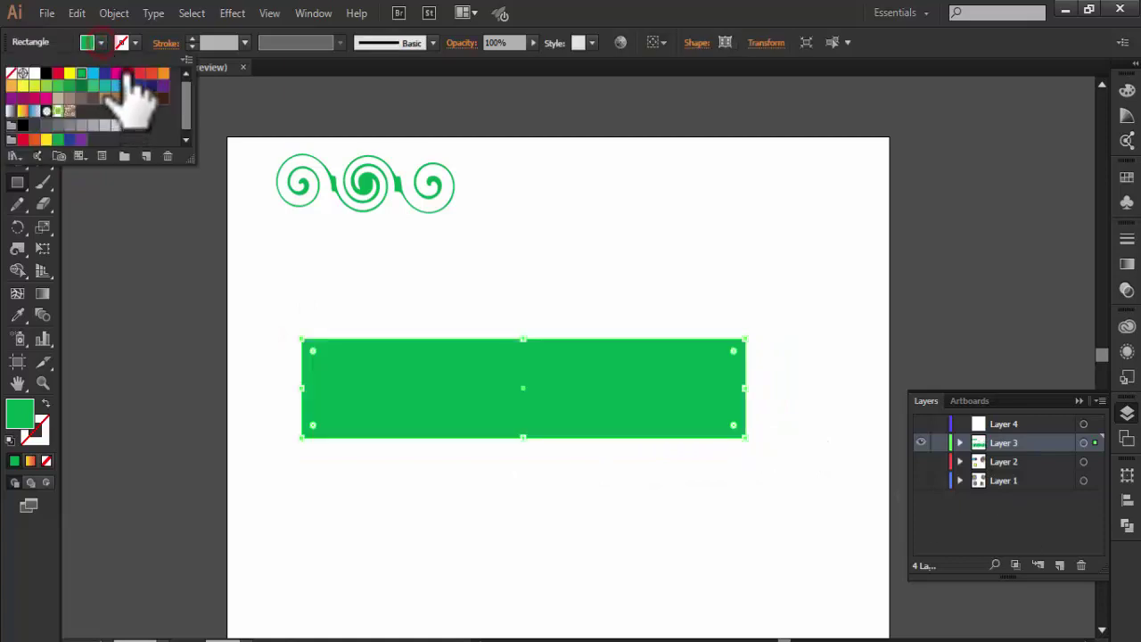
click(134, 85)
Twirl the crimson rectangle's right and left ends into spirals with an enlarged Twirl brush.
click(17, 249)
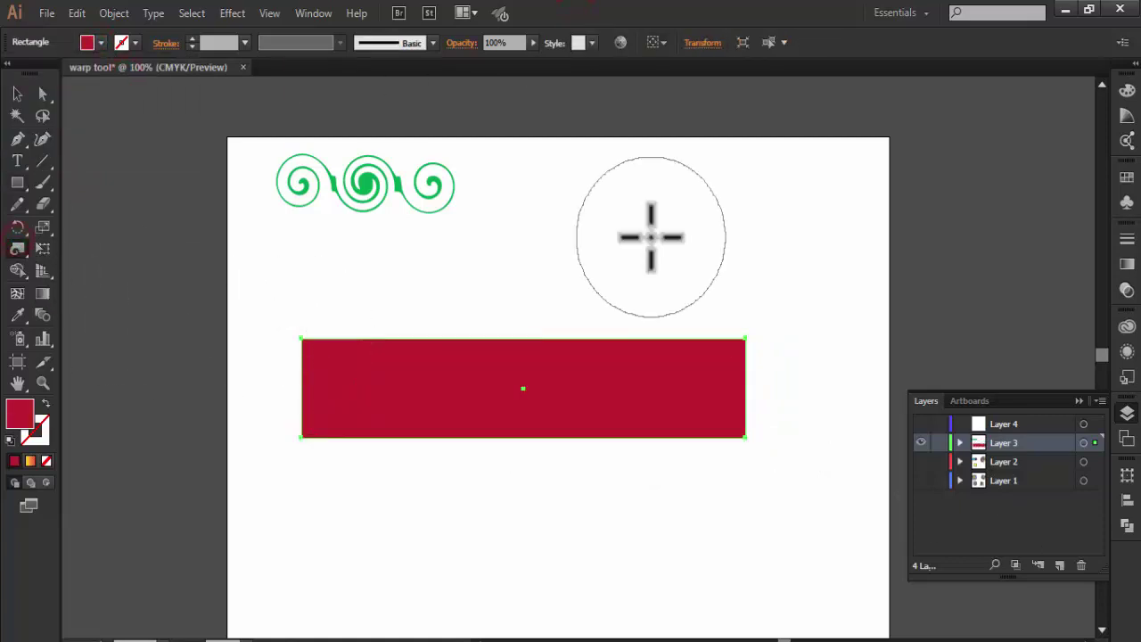
drag(651, 237, 667, 247)
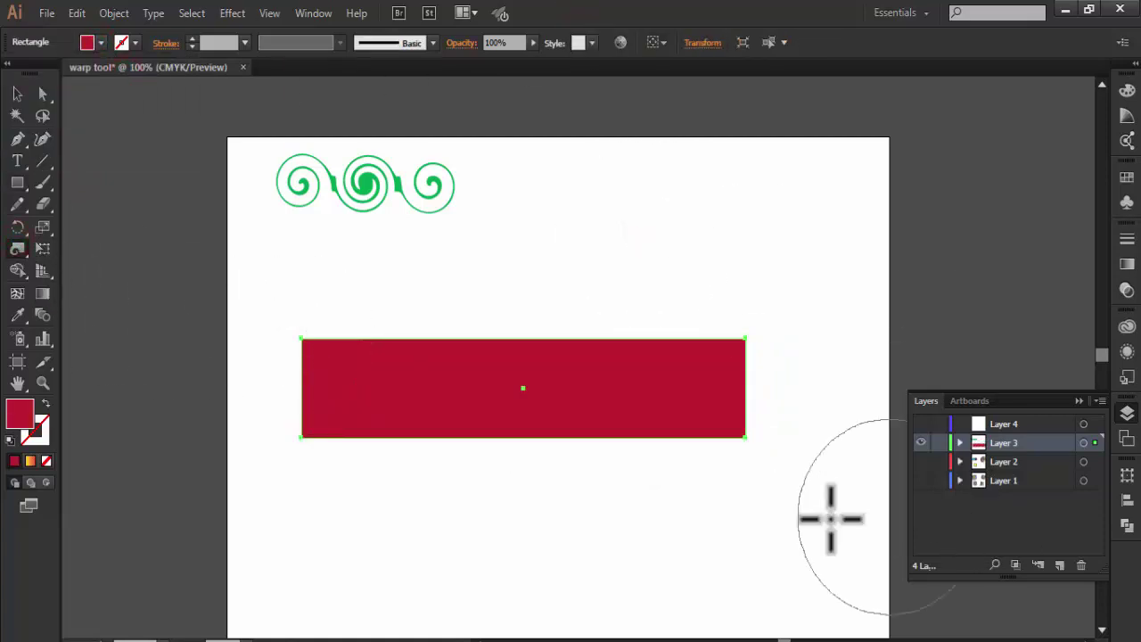
drag(639, 387, 687, 247)
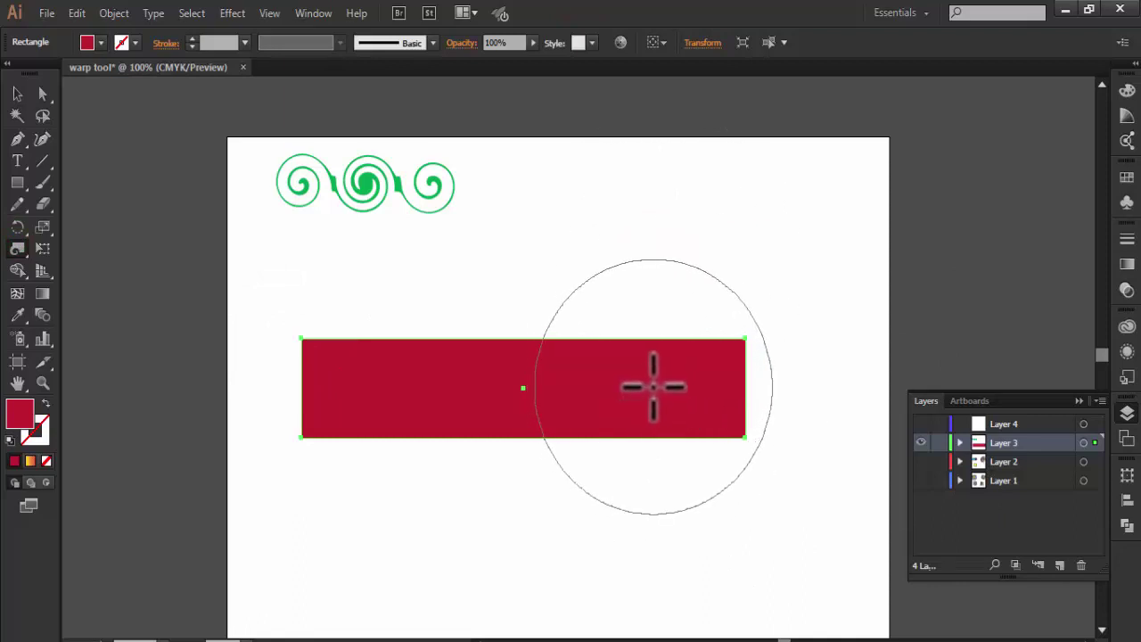
drag(649, 388, 649, 388)
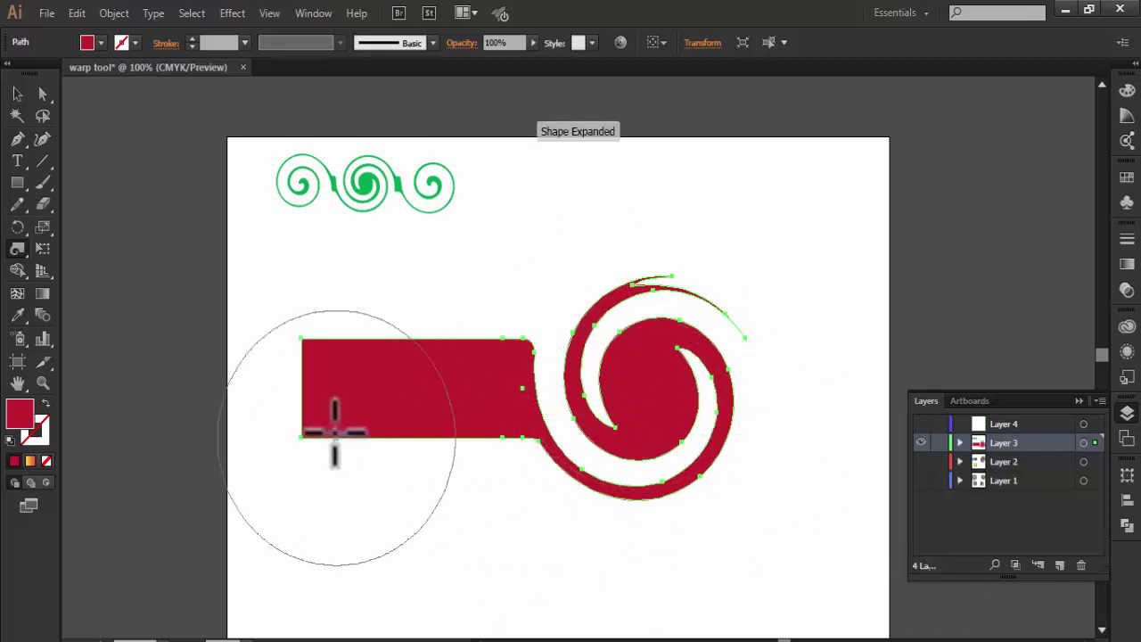
drag(374, 390, 375, 389)
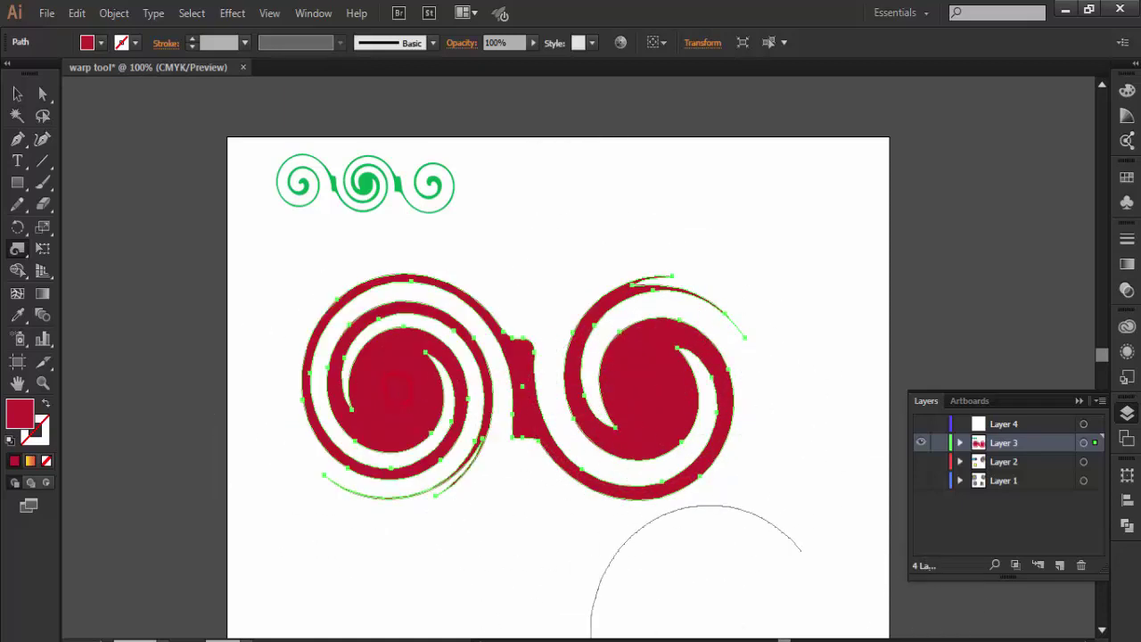
Select the crimson double spiral and resize it beside the green scroll.
click(18, 94)
mouse_move(252, 284)
mouse_down()
mouse_move(749, 504)
mouse_move(637, 438)
mouse_move(700, 245)
mouse_up()
click(760, 274)
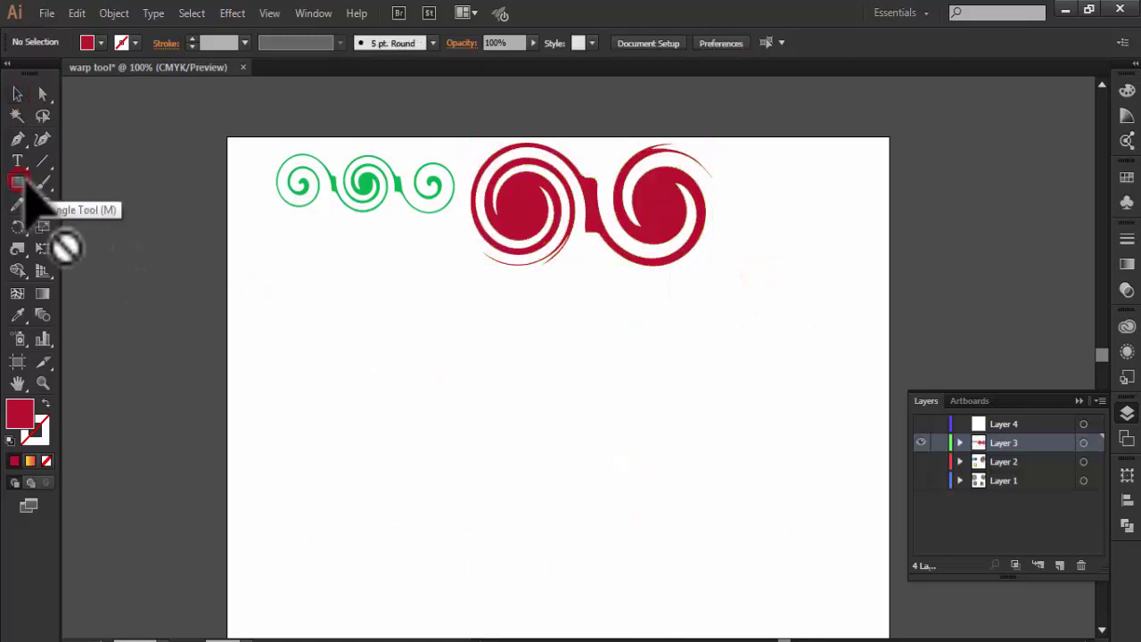
Draw a triangle below the scrolls and fill it orange.
drag(485, 451, 562, 497)
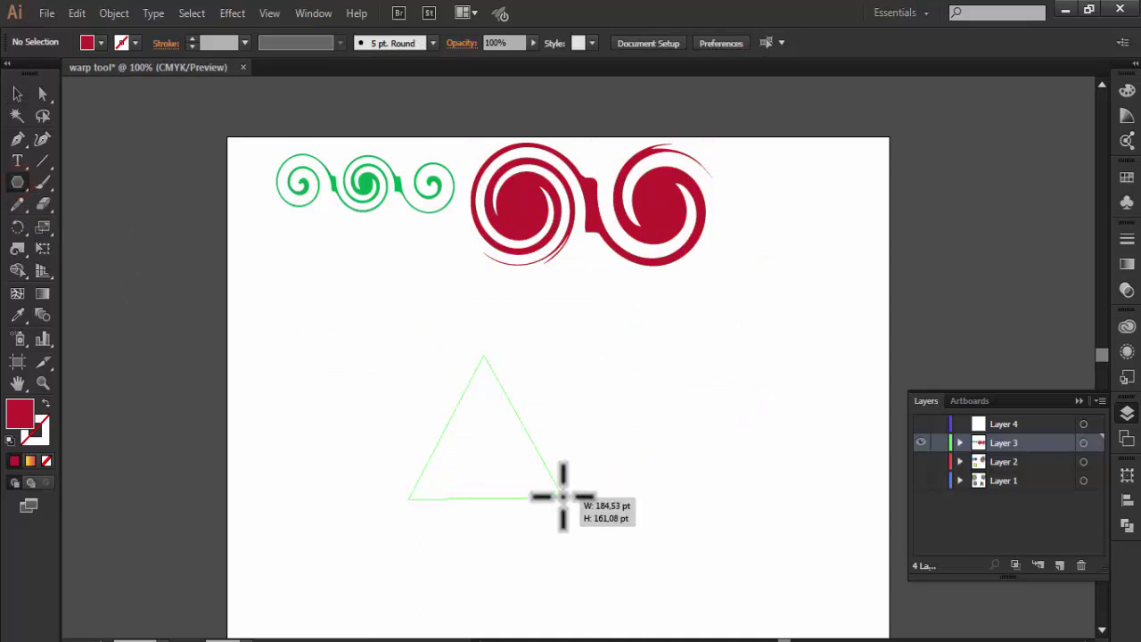
click(101, 43)
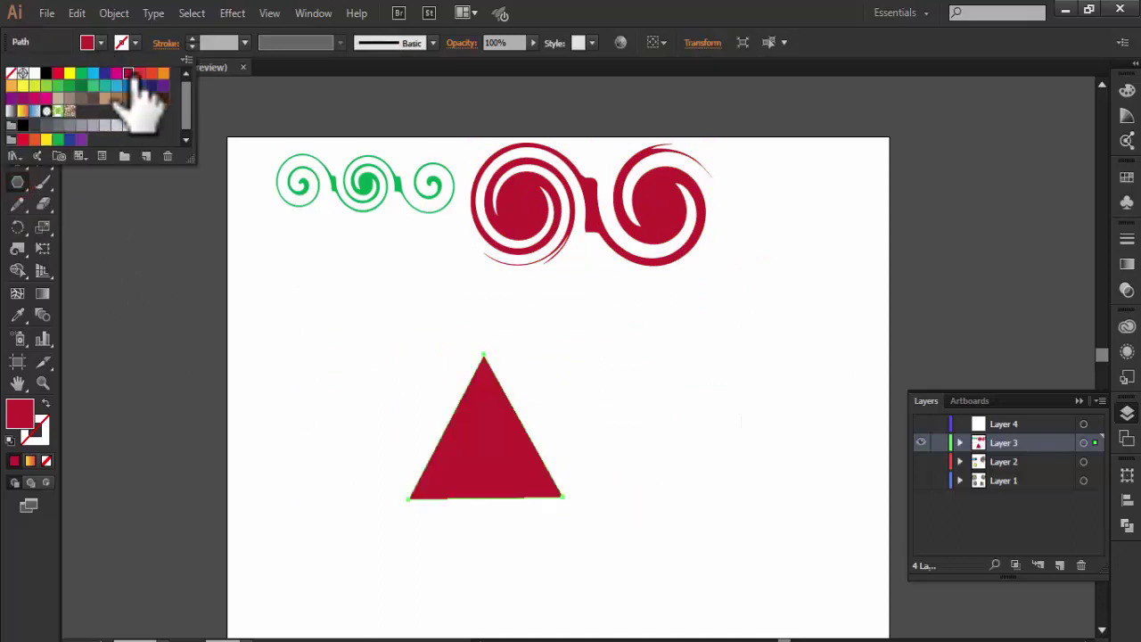
click(150, 75)
Twirl the triangle's apex, right and left corners into spirals to form a triskelion.
key(shift+r)
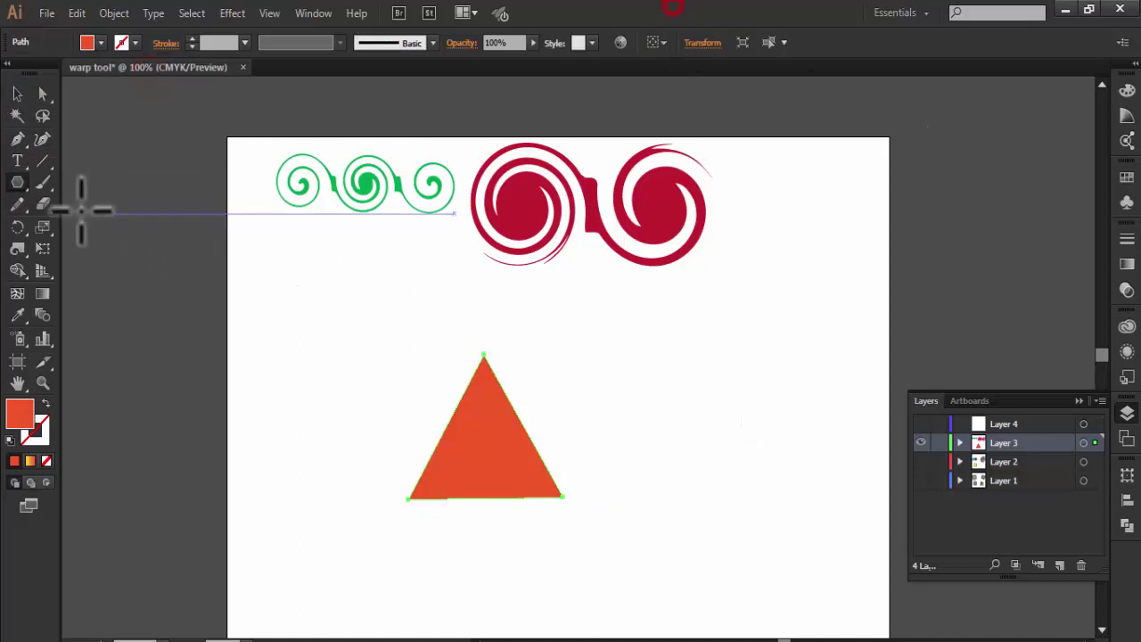
drag(696, 451, 718, 477)
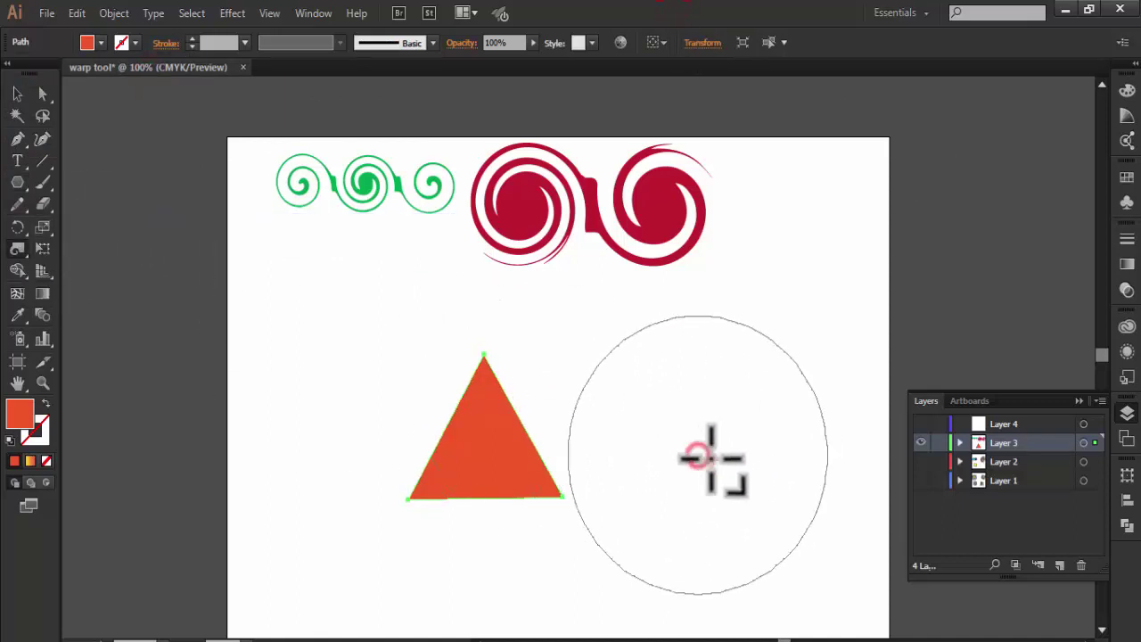
click(17, 249)
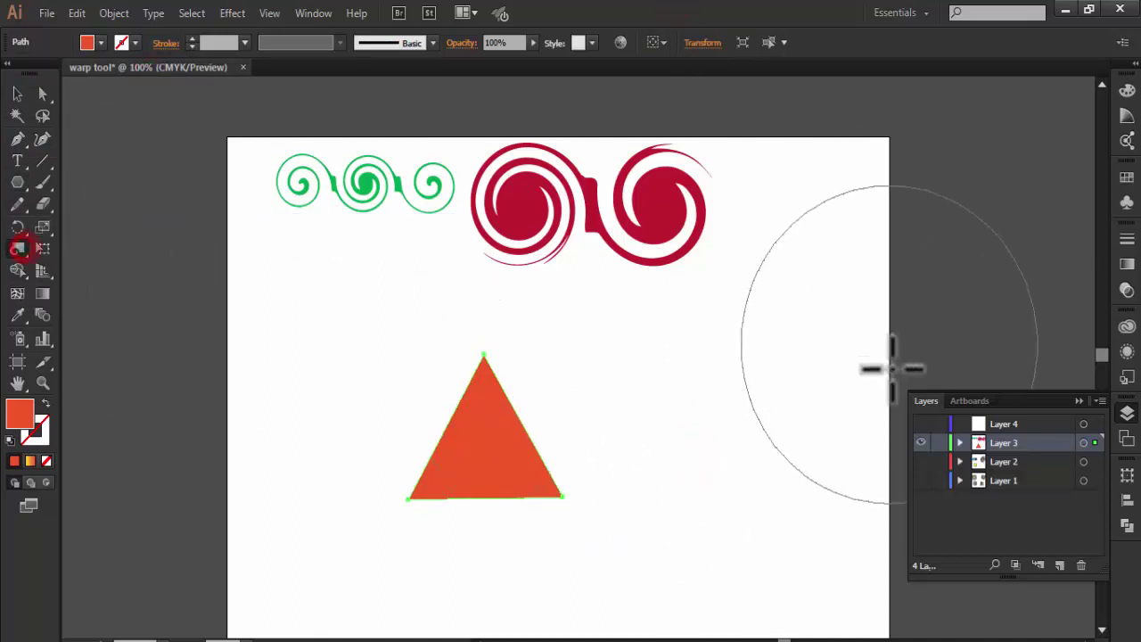
click(482, 356)
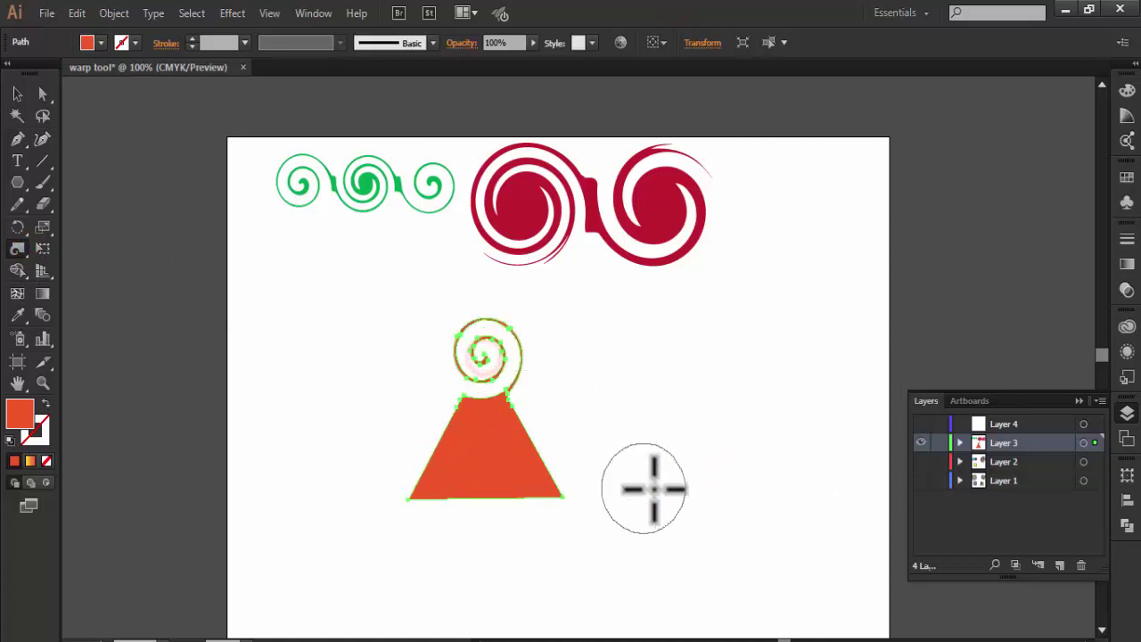
click(484, 357)
key(ctrl+z)
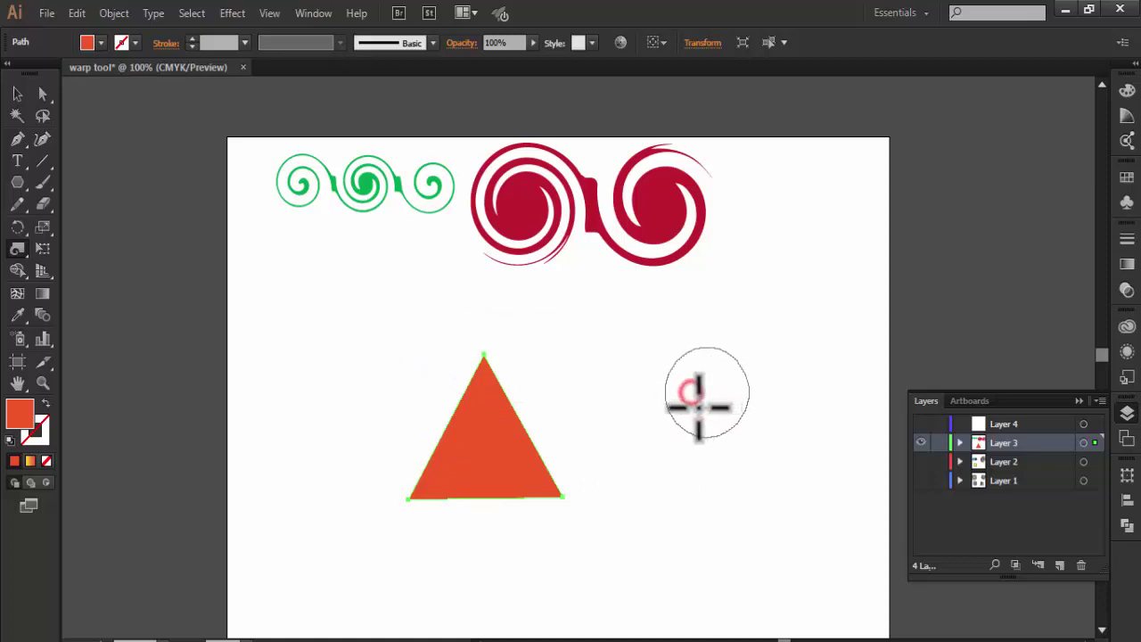
click(483, 357)
drag(562, 495, 562, 495)
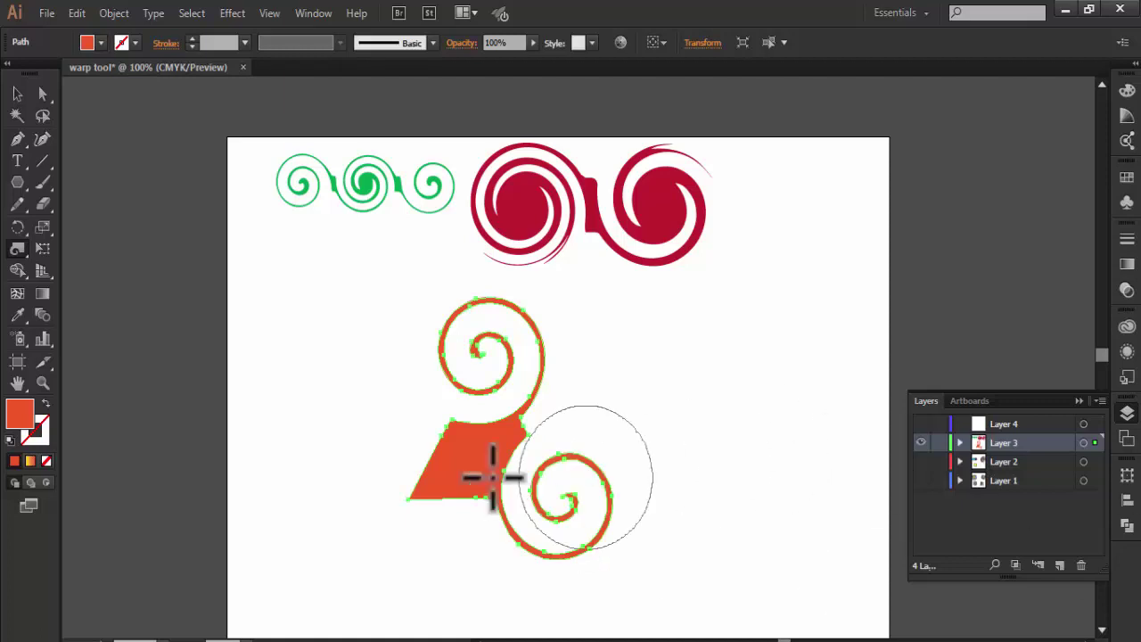
drag(408, 502, 409, 501)
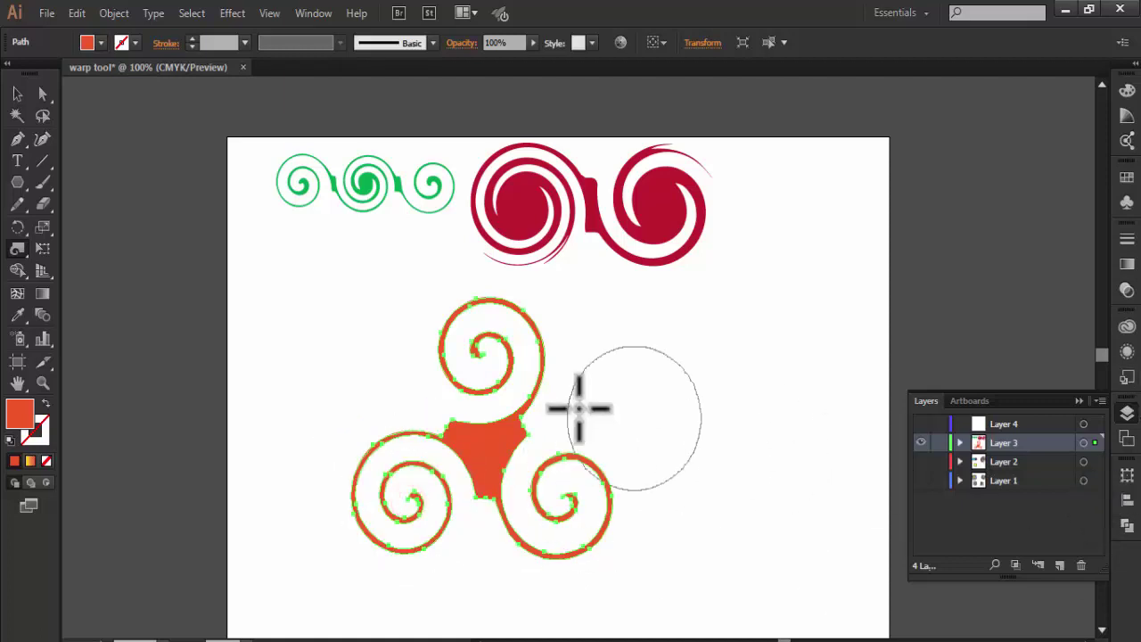
Shrink the triskelion and move it just below the green swirls.
click(10, 90)
drag(612, 559, 571, 517)
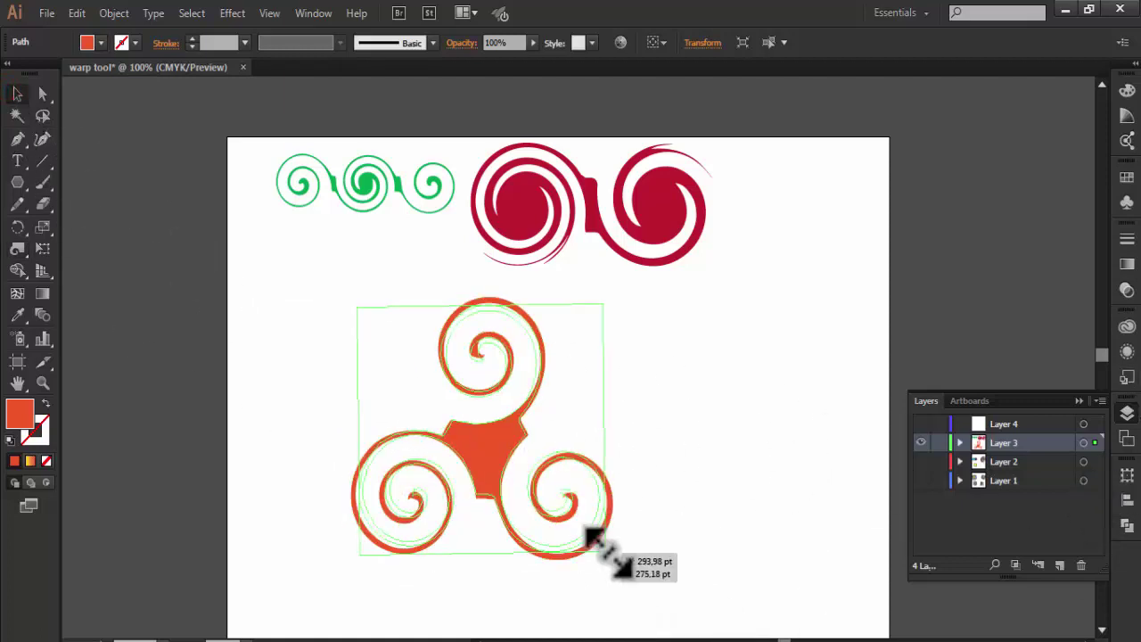
drag(522, 412, 375, 301)
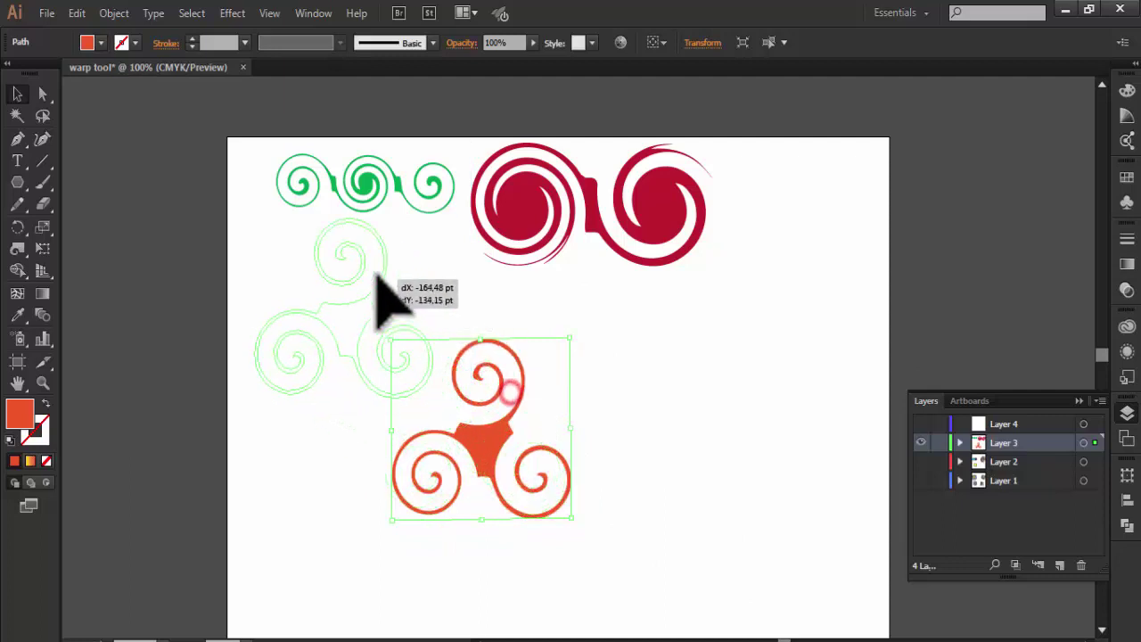
click(636, 417)
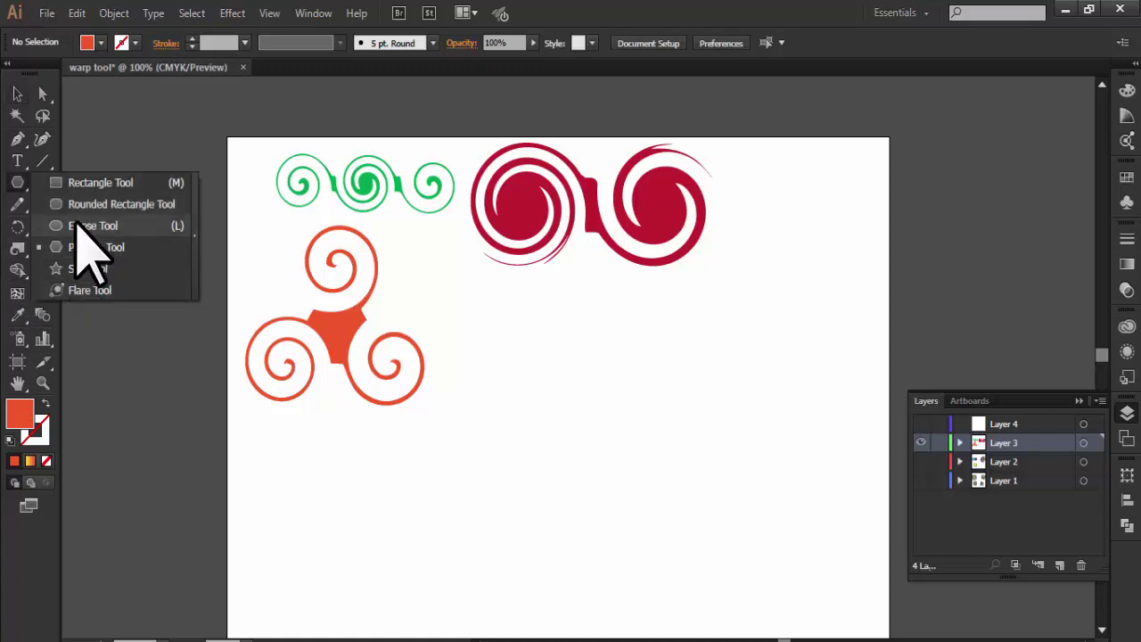
Draw a circle in the lower middle of the artboard and fill it cyan.
drag(14, 251, 77, 221)
drag(604, 435, 663, 515)
click(101, 43)
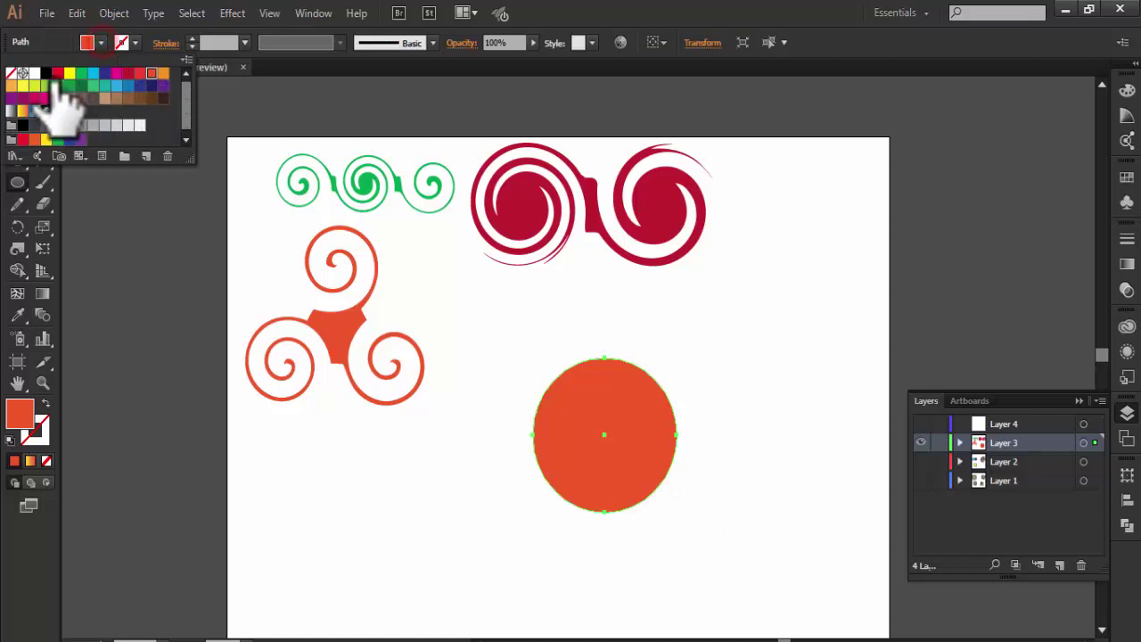
click(91, 75)
Twirl the cyan circle's right and left sides into spirals.
key(ctrl+shift+a)
click(15, 247)
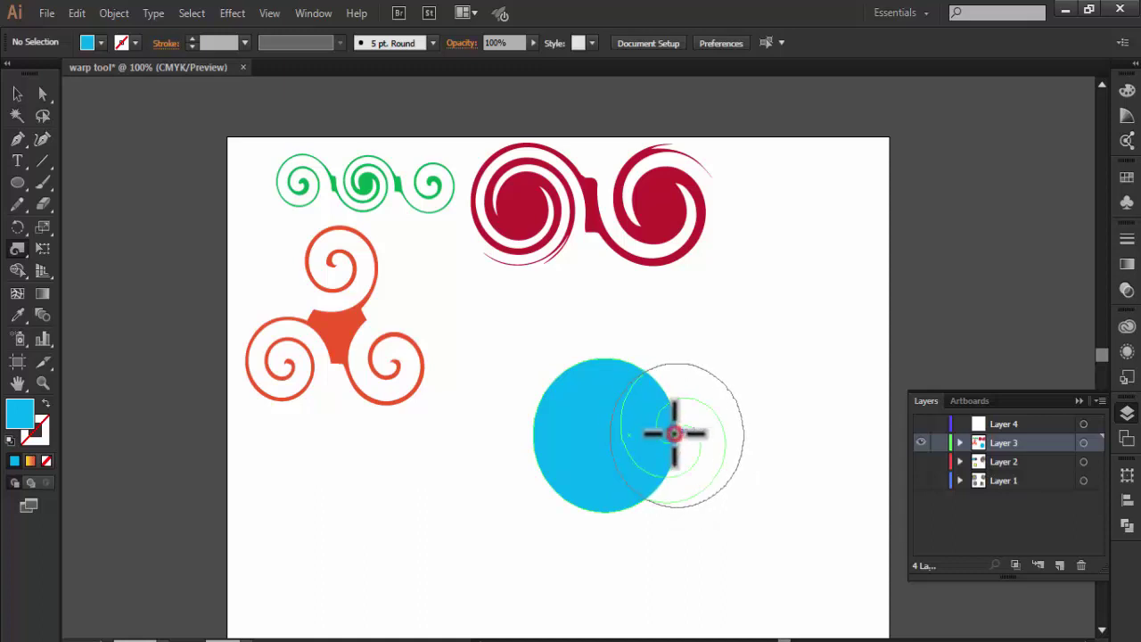
drag(674, 433, 764, 484)
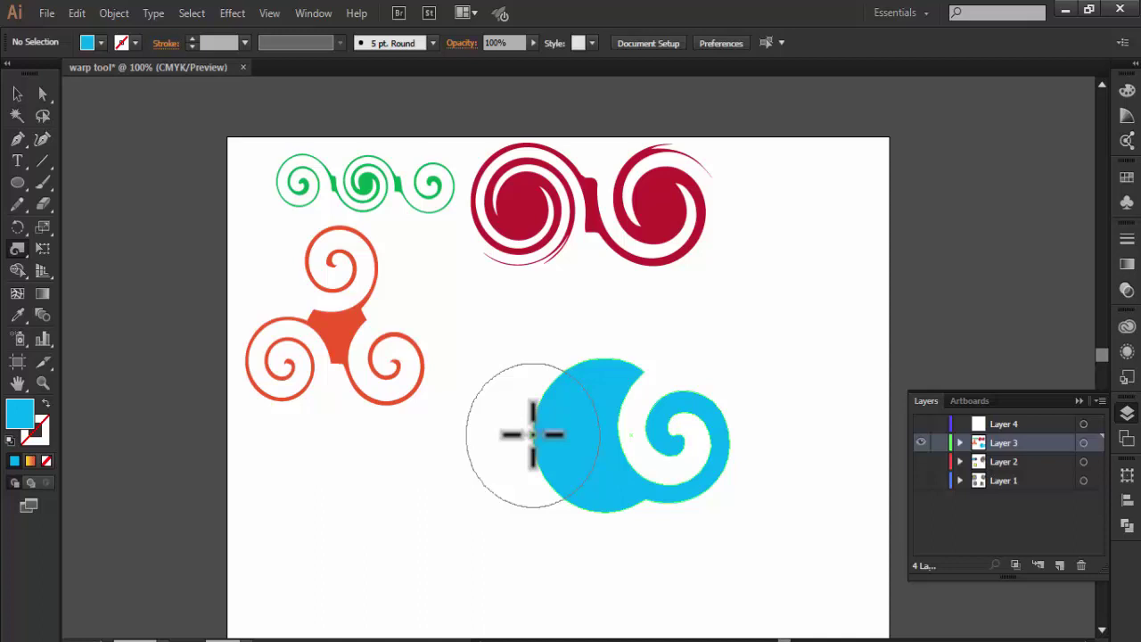
drag(532, 434, 533, 434)
Shrink the cyan swirl, move it to the top right, and draw a star mid-artboard.
key(v)
drag(495, 331, 740, 544)
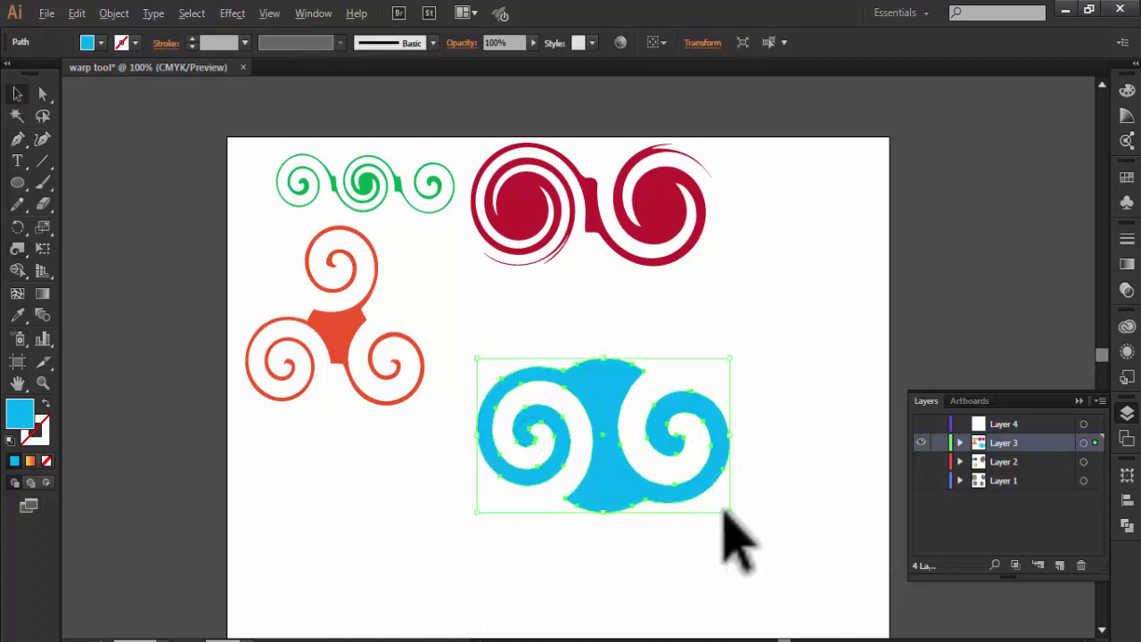
drag(730, 510, 669, 474)
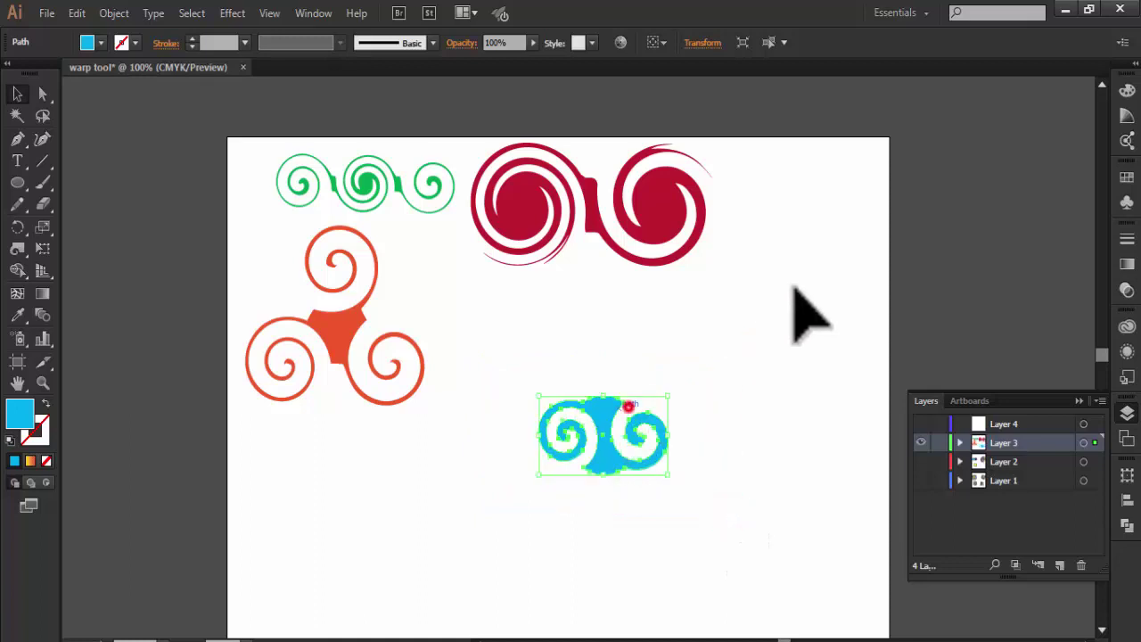
drag(628, 405, 826, 237)
click(731, 452)
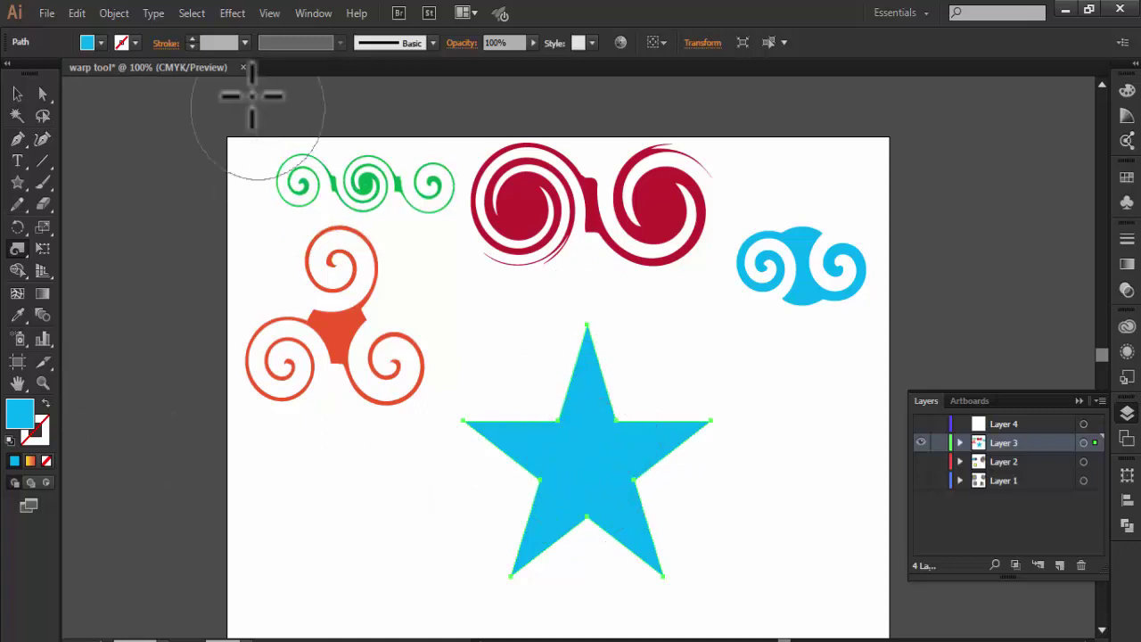
Fill the star with a yellow-orange gradient and twirl its centre into a swirled ring.
click(89, 42)
click(28, 122)
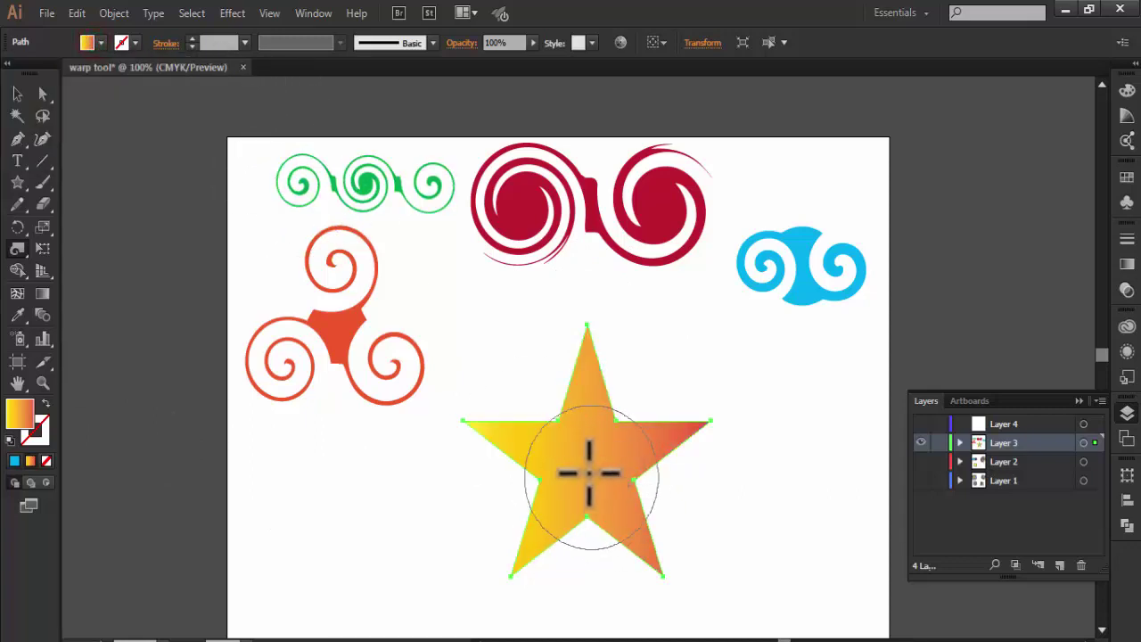
key(ctrl+shift+a)
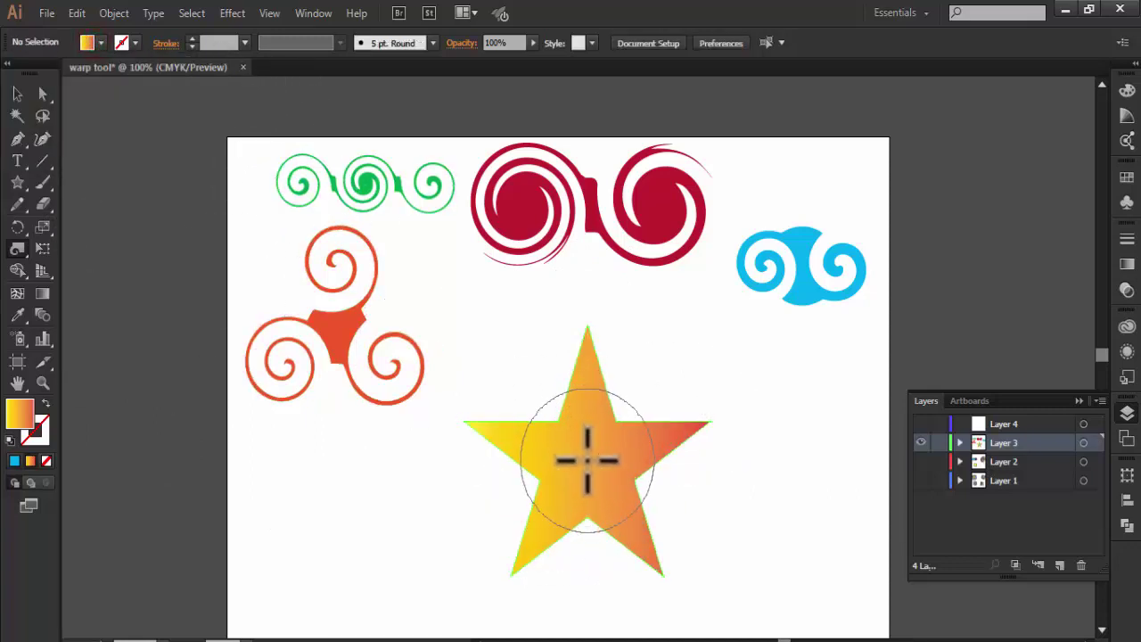
drag(586, 459, 587, 459)
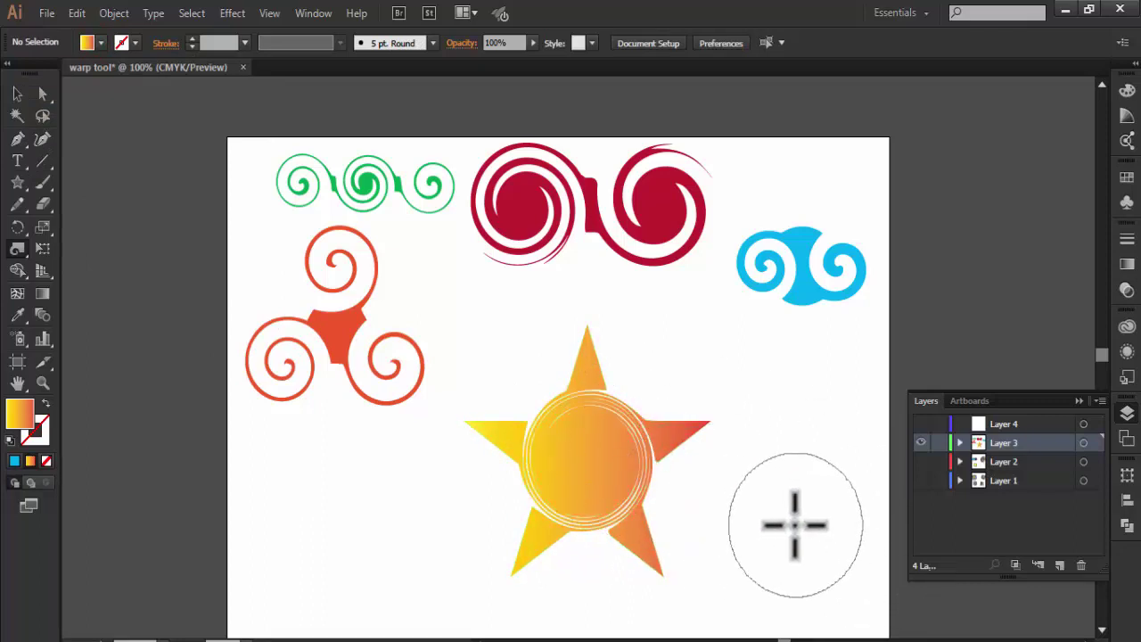
Give the twirled star no fill and a black outline.
click(20, 93)
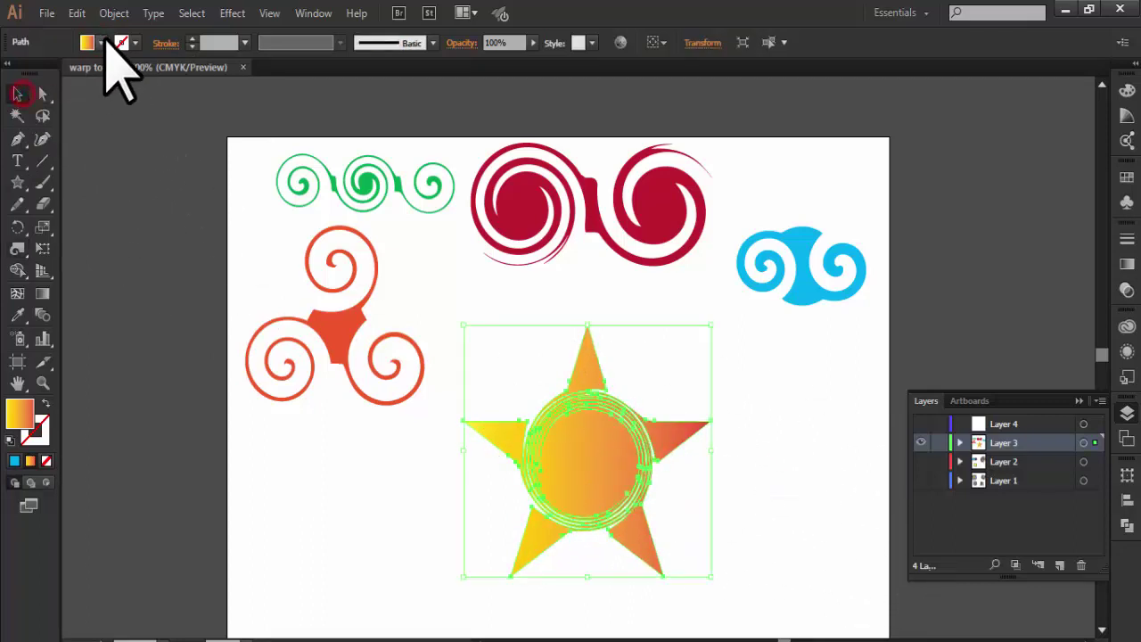
click(104, 42)
click(12, 74)
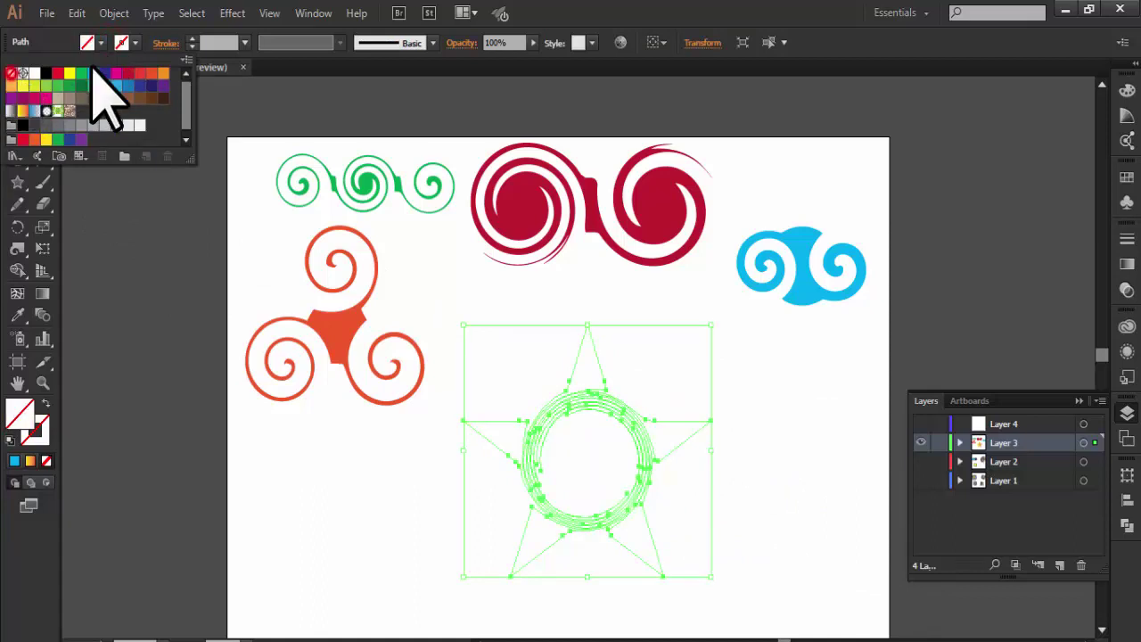
click(133, 42)
click(46, 73)
click(830, 517)
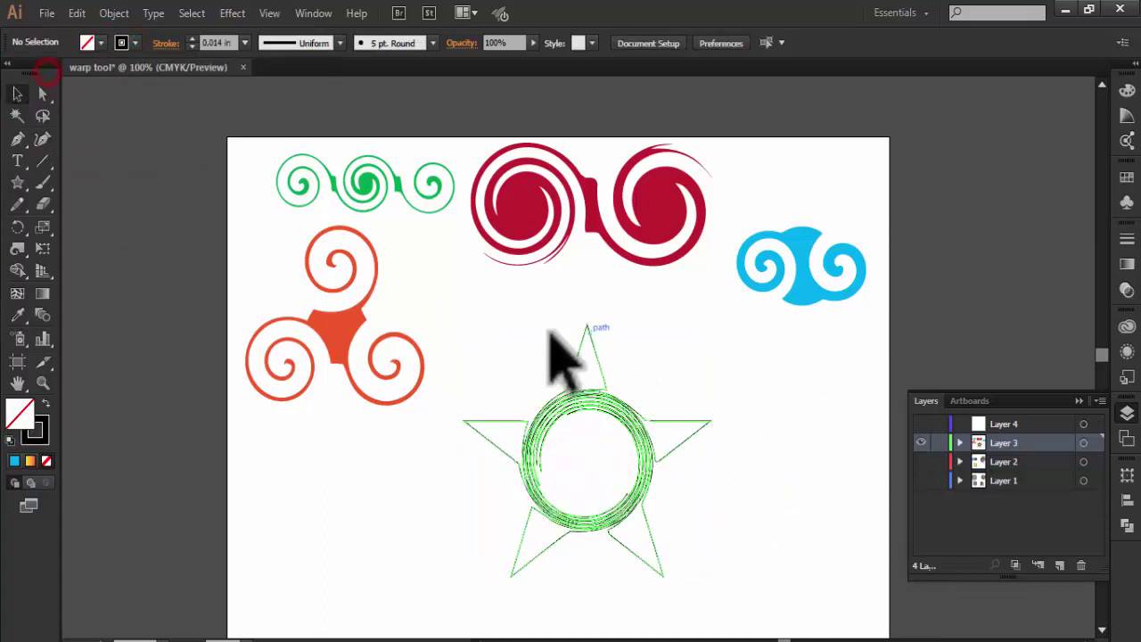
Shrink the star and its ring and move it up-left.
mouse_move(512, 318)
mouse_down()
mouse_move(717, 593)
mouse_move(657, 509)
mouse_up()
drag(619, 438, 555, 346)
click(642, 334)
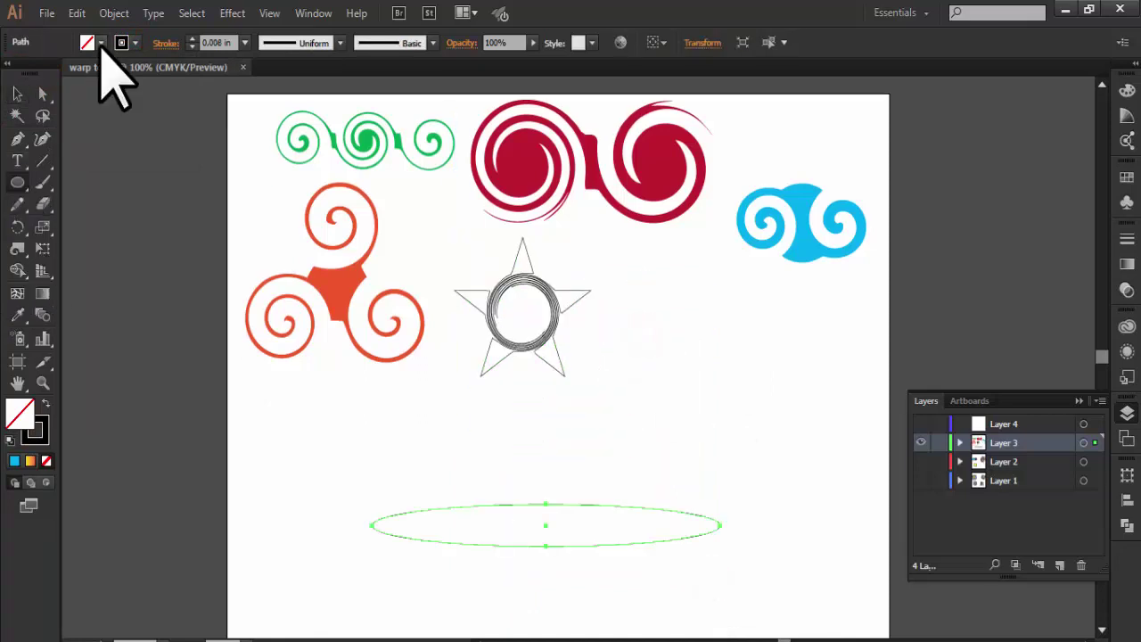
Fill the ellipse red with no outline and twirl both ends into spirals.
click(100, 42)
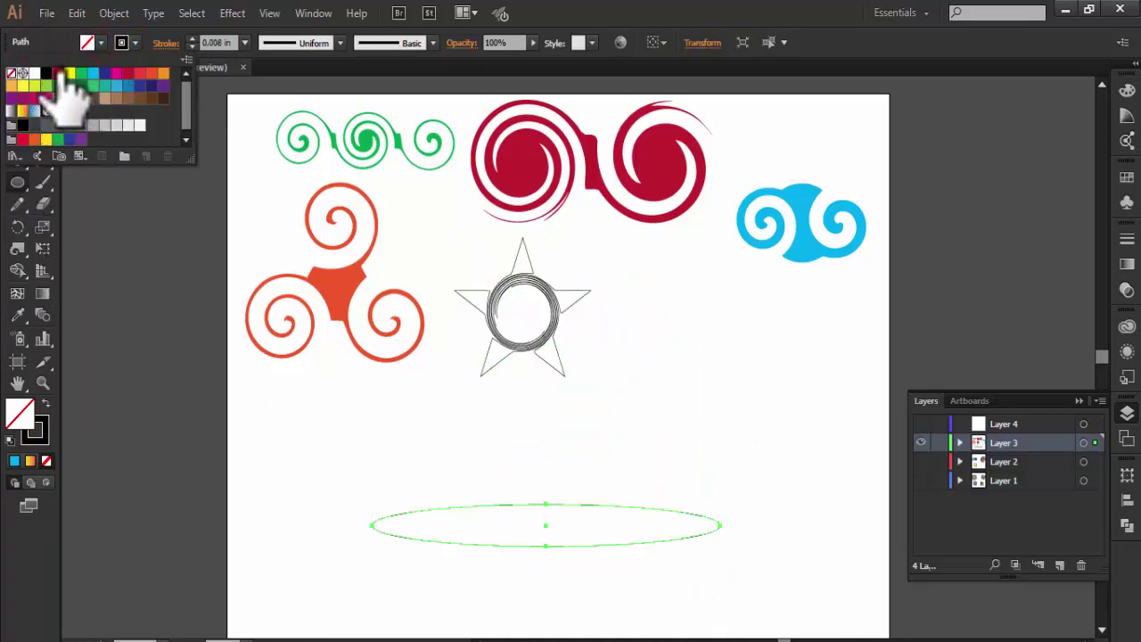
click(59, 74)
click(132, 42)
click(11, 73)
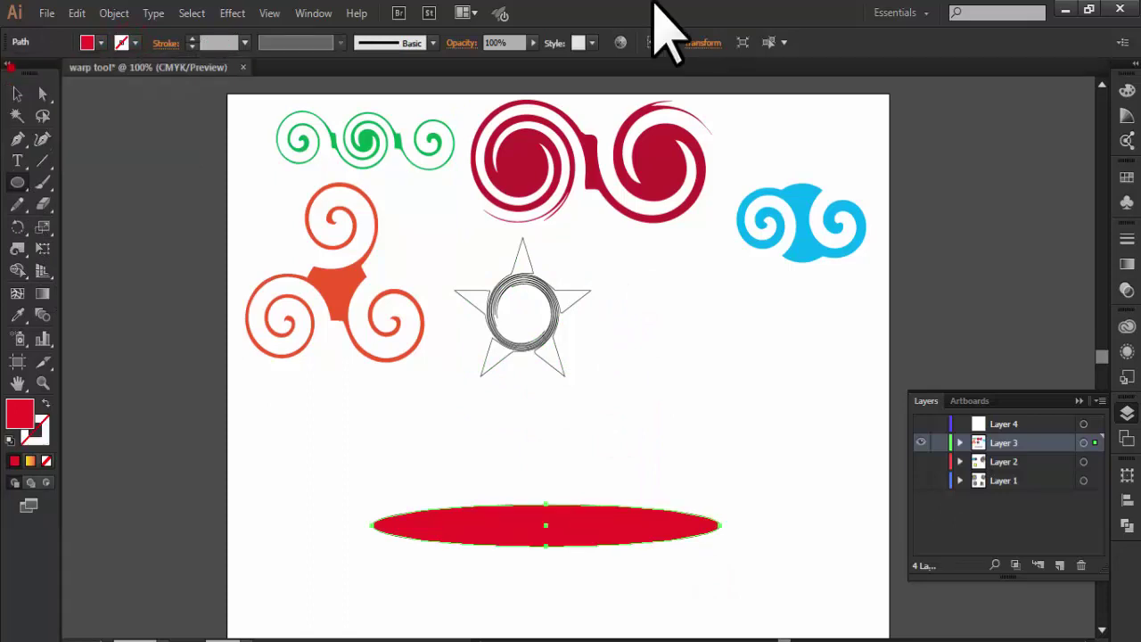
click(17, 249)
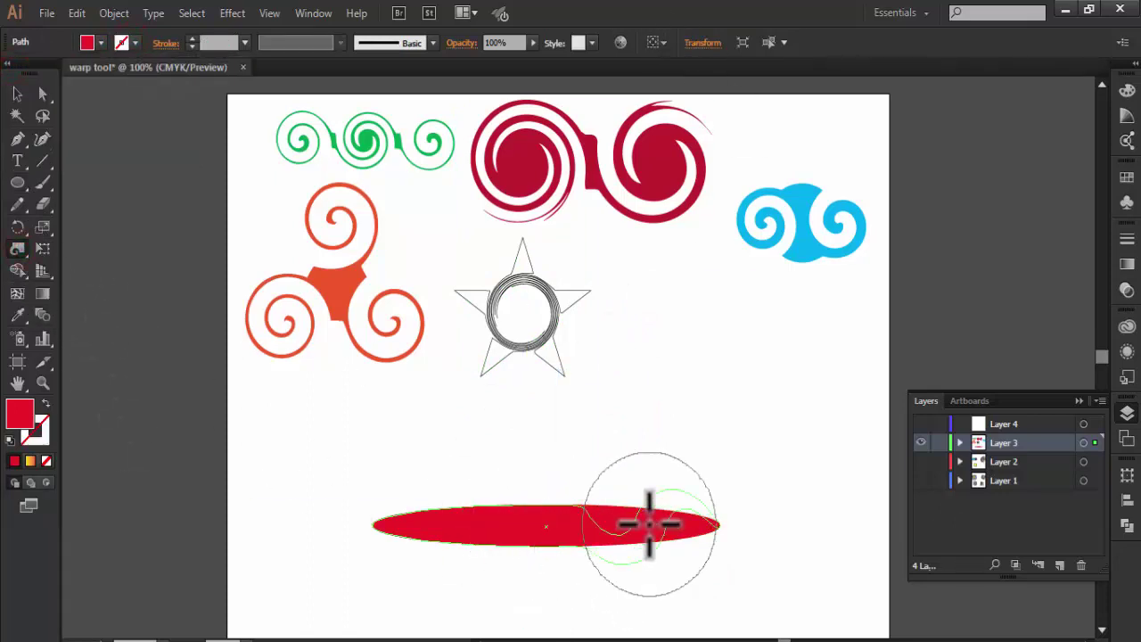
drag(649, 525, 649, 525)
drag(441, 522, 441, 522)
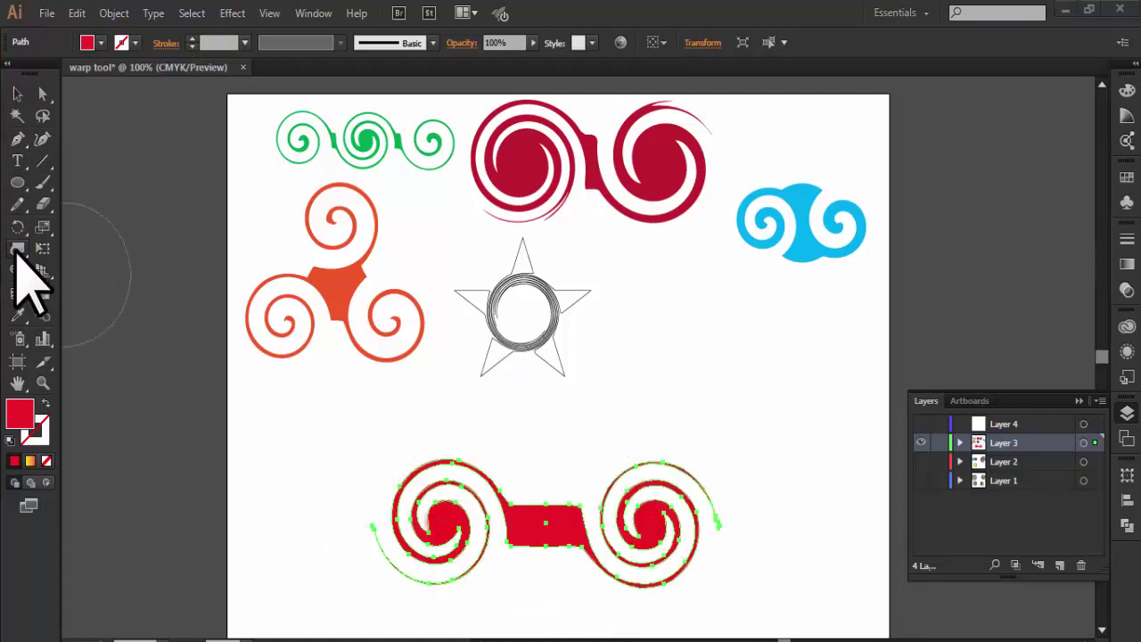
Set the Twirl brush to 50 pt width with a smaller height and twirl the red shape's middle.
double_click(16, 250)
click(963, 140)
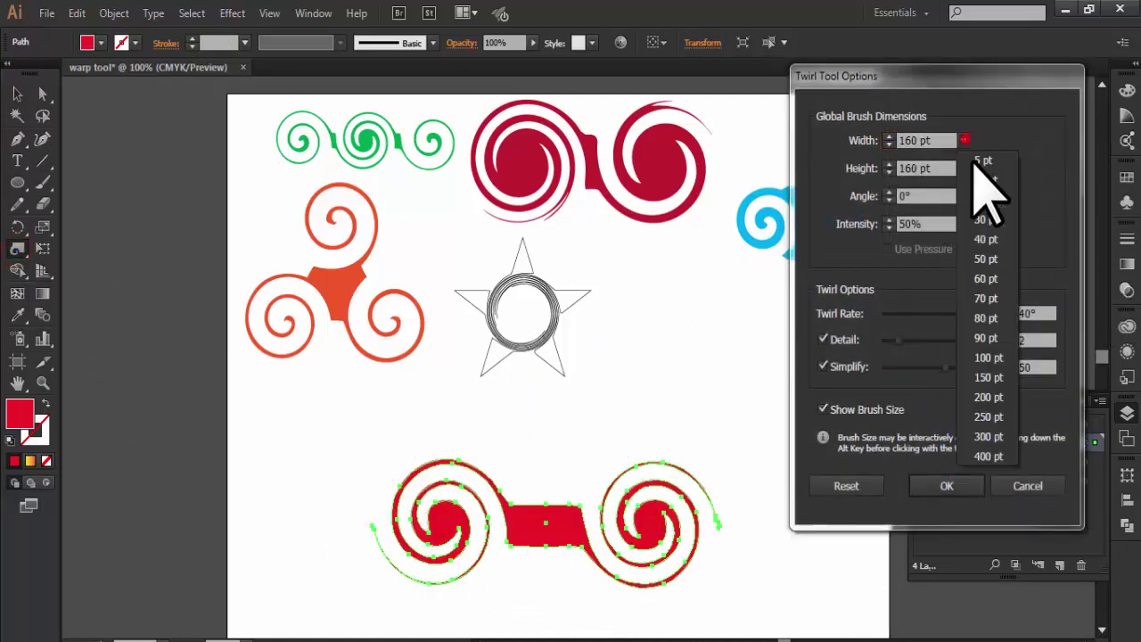
click(985, 298)
click(962, 168)
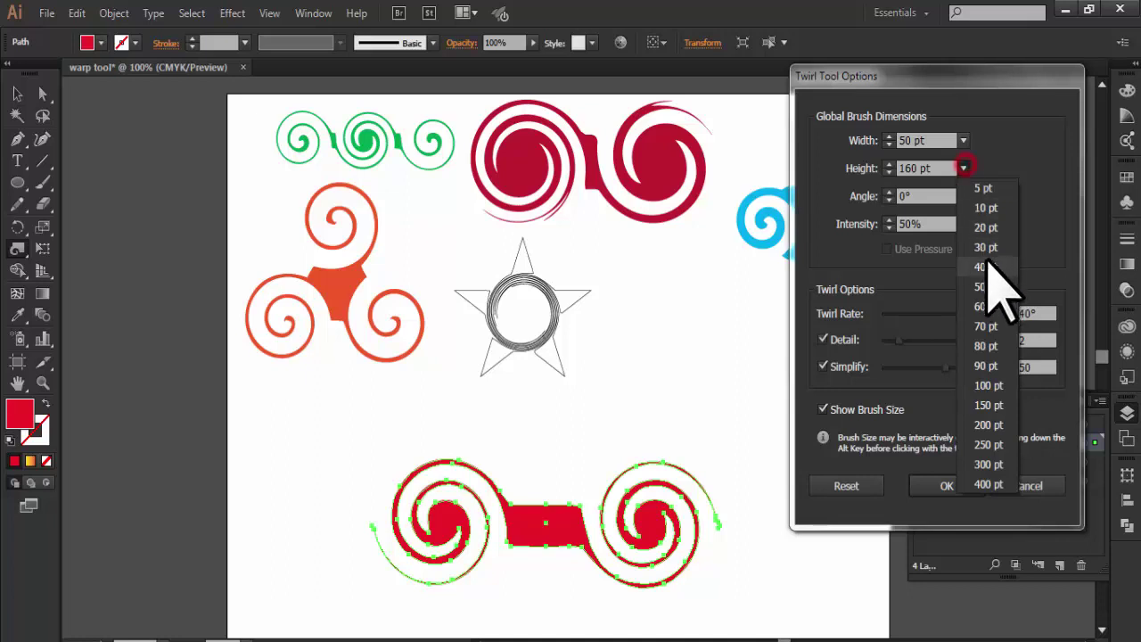
click(990, 325)
key(Return)
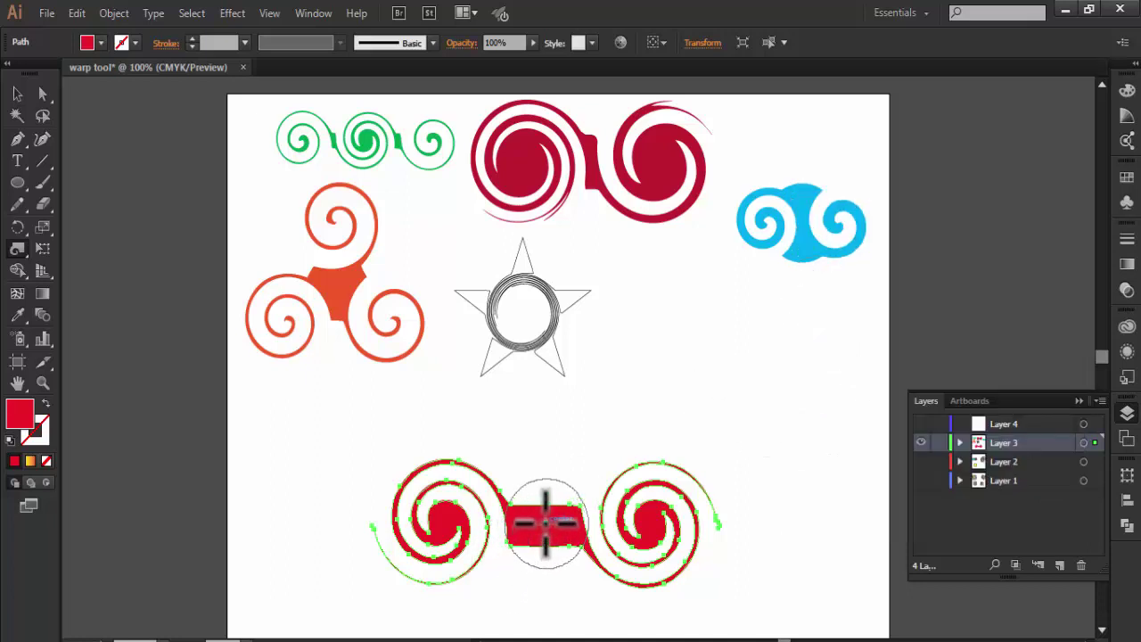
drag(545, 524, 575, 471)
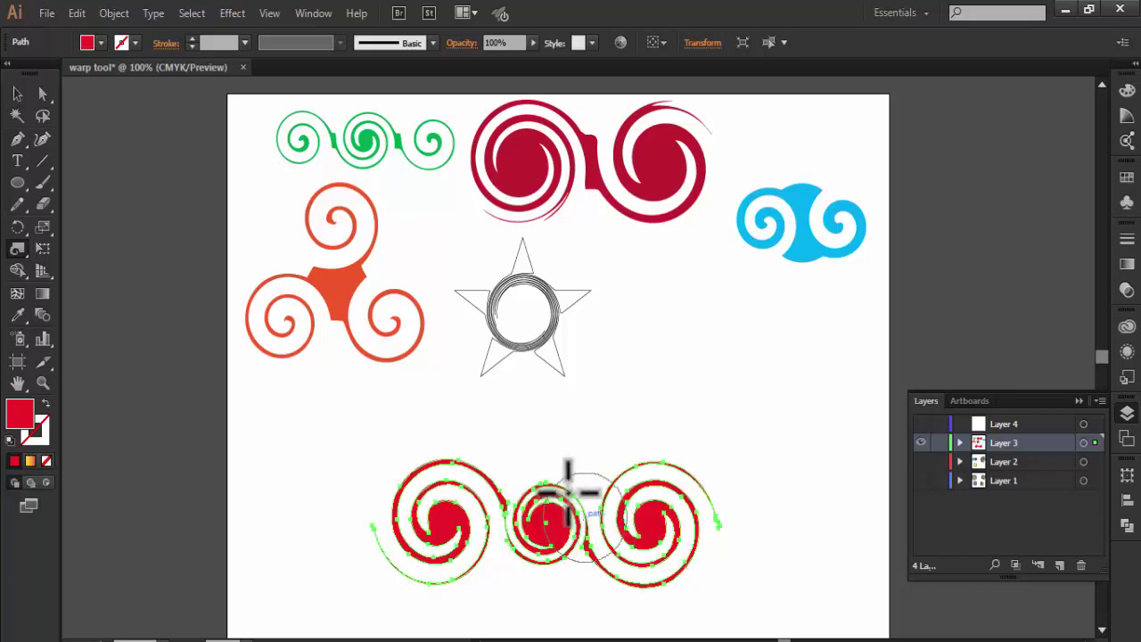
click(17, 93)
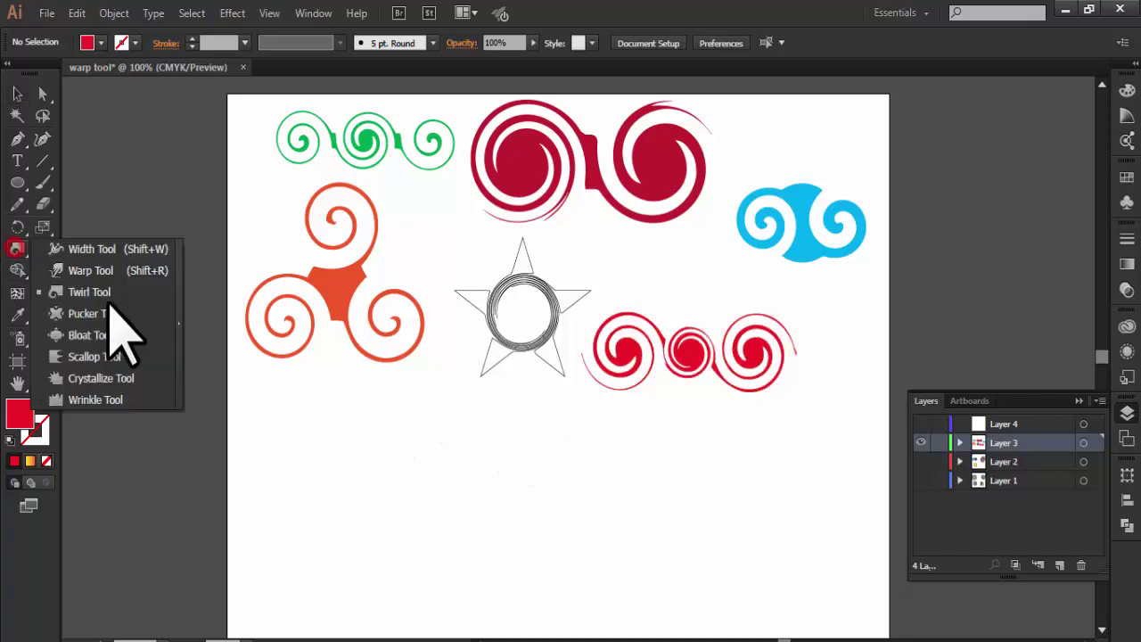
Move the triskelion to the bottom left and the star with its ring to the left.
drag(366, 284, 416, 531)
click(565, 490)
click(563, 283)
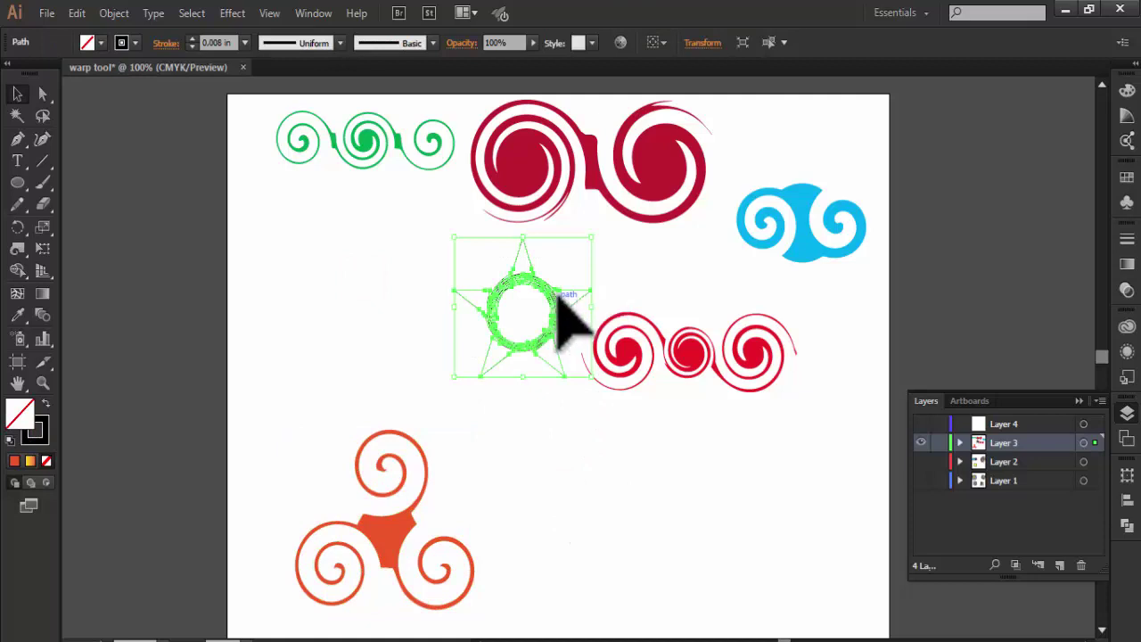
drag(563, 312, 419, 314)
click(581, 497)
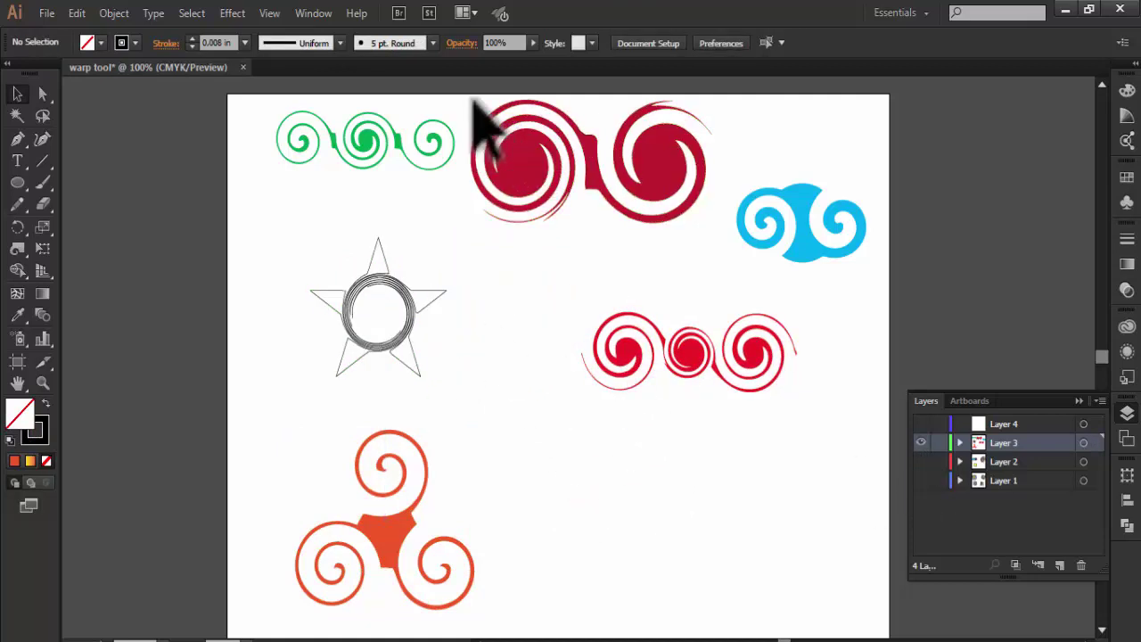
Nudge the crimson double swirl down slightly, then make Layer 2 visible again.
drag(685, 226, 684, 274)
click(633, 486)
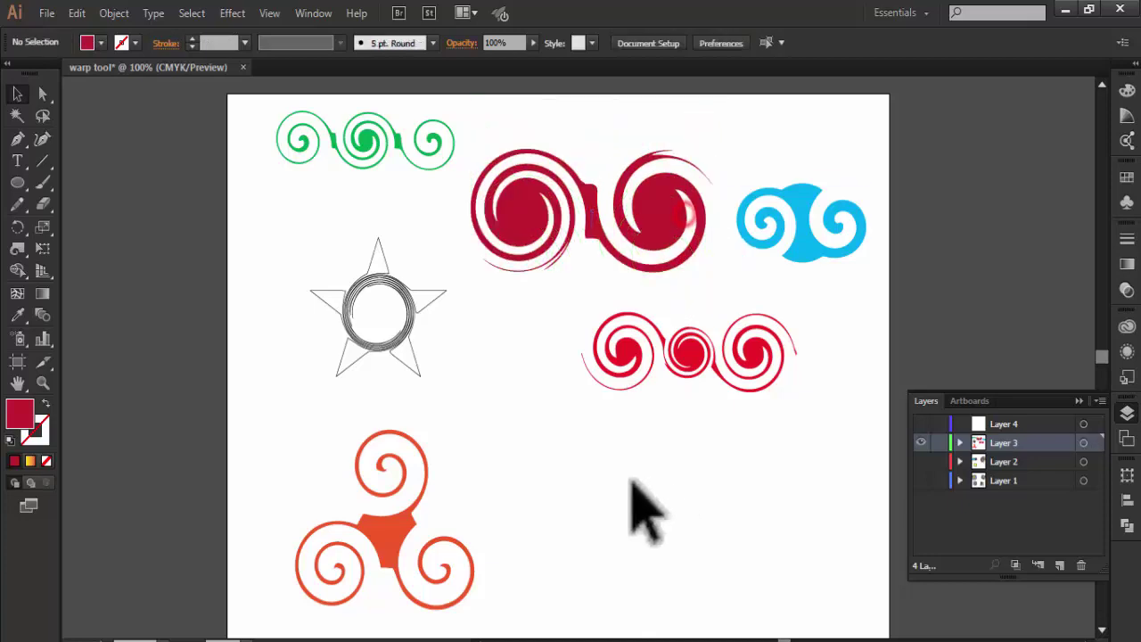
drag(17, 249, 102, 322)
click(921, 461)
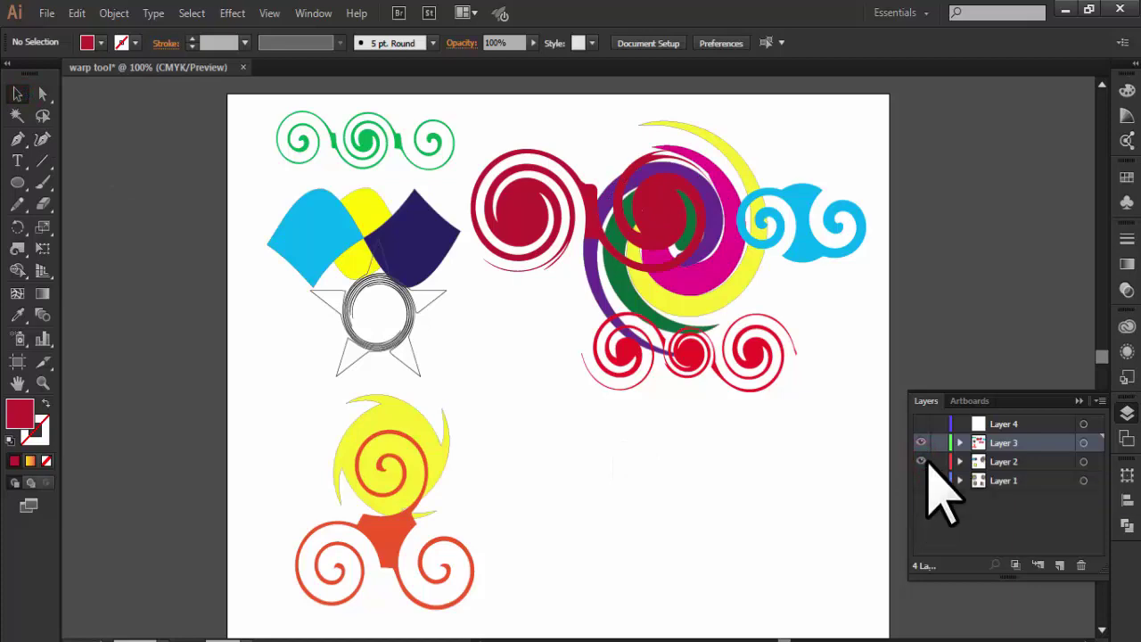